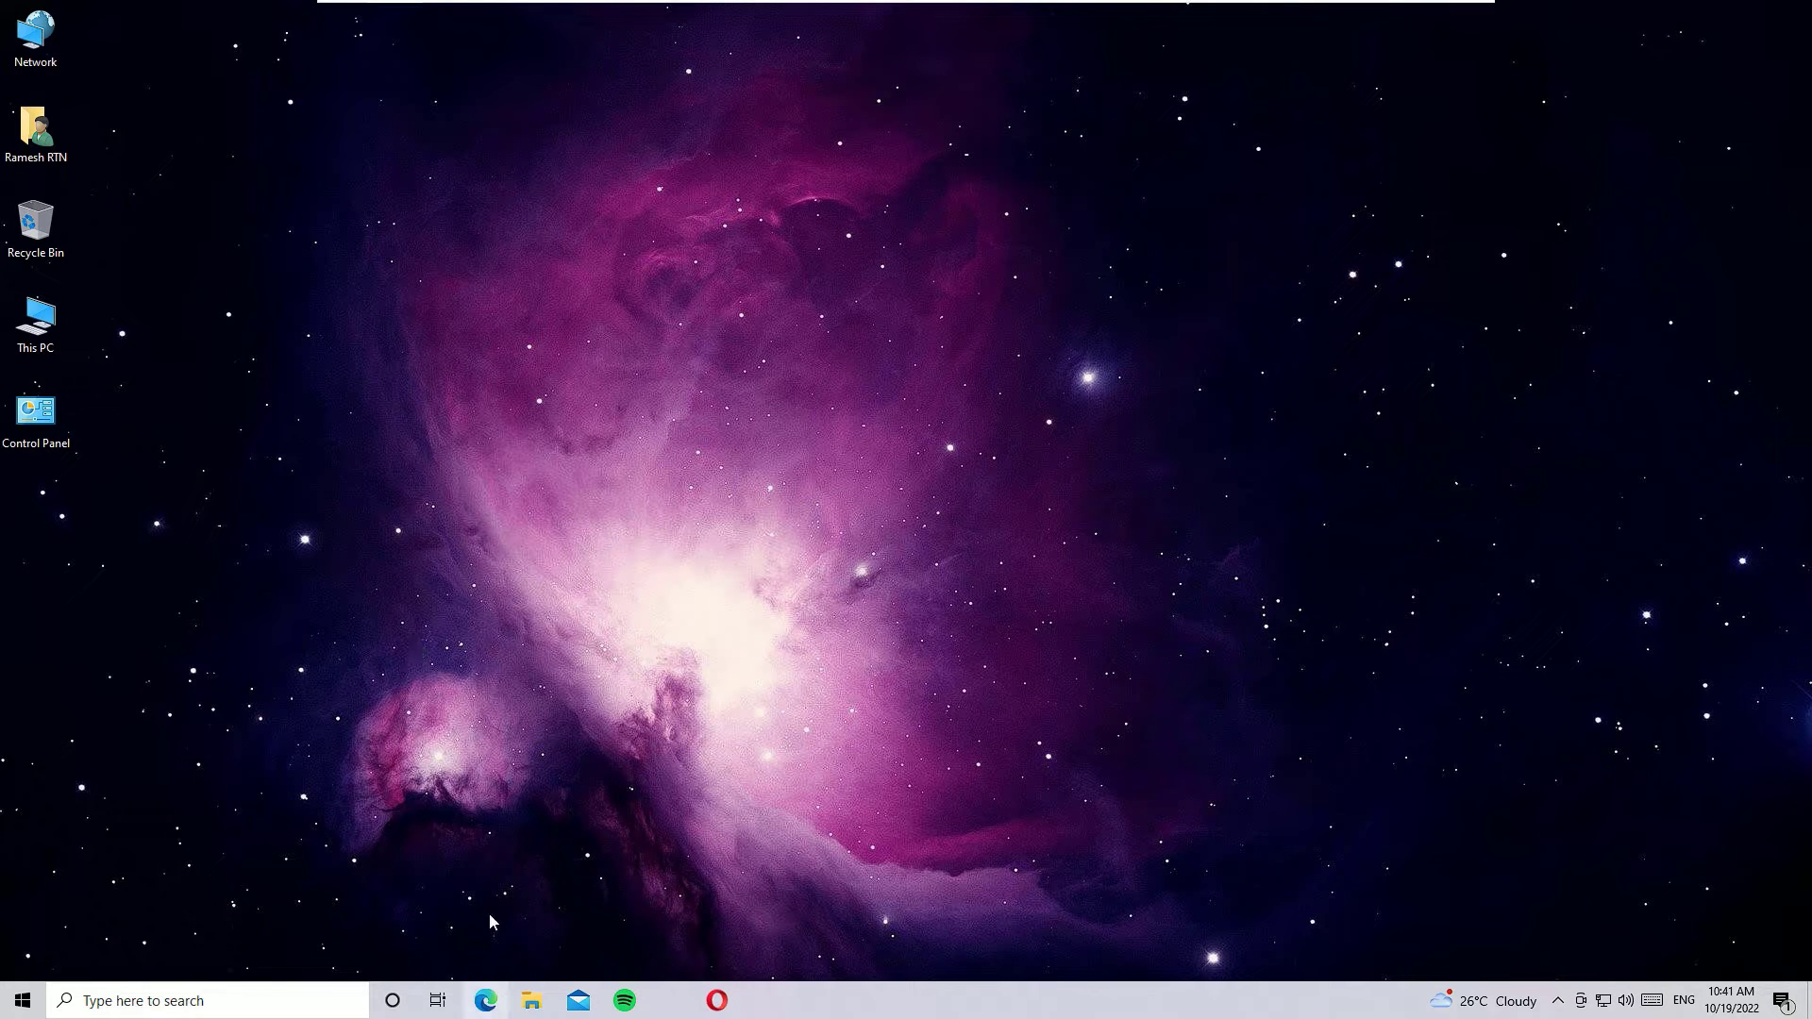
Step: Launch Edge and load ansfind.com/vcruntime-dll
click(485, 998)
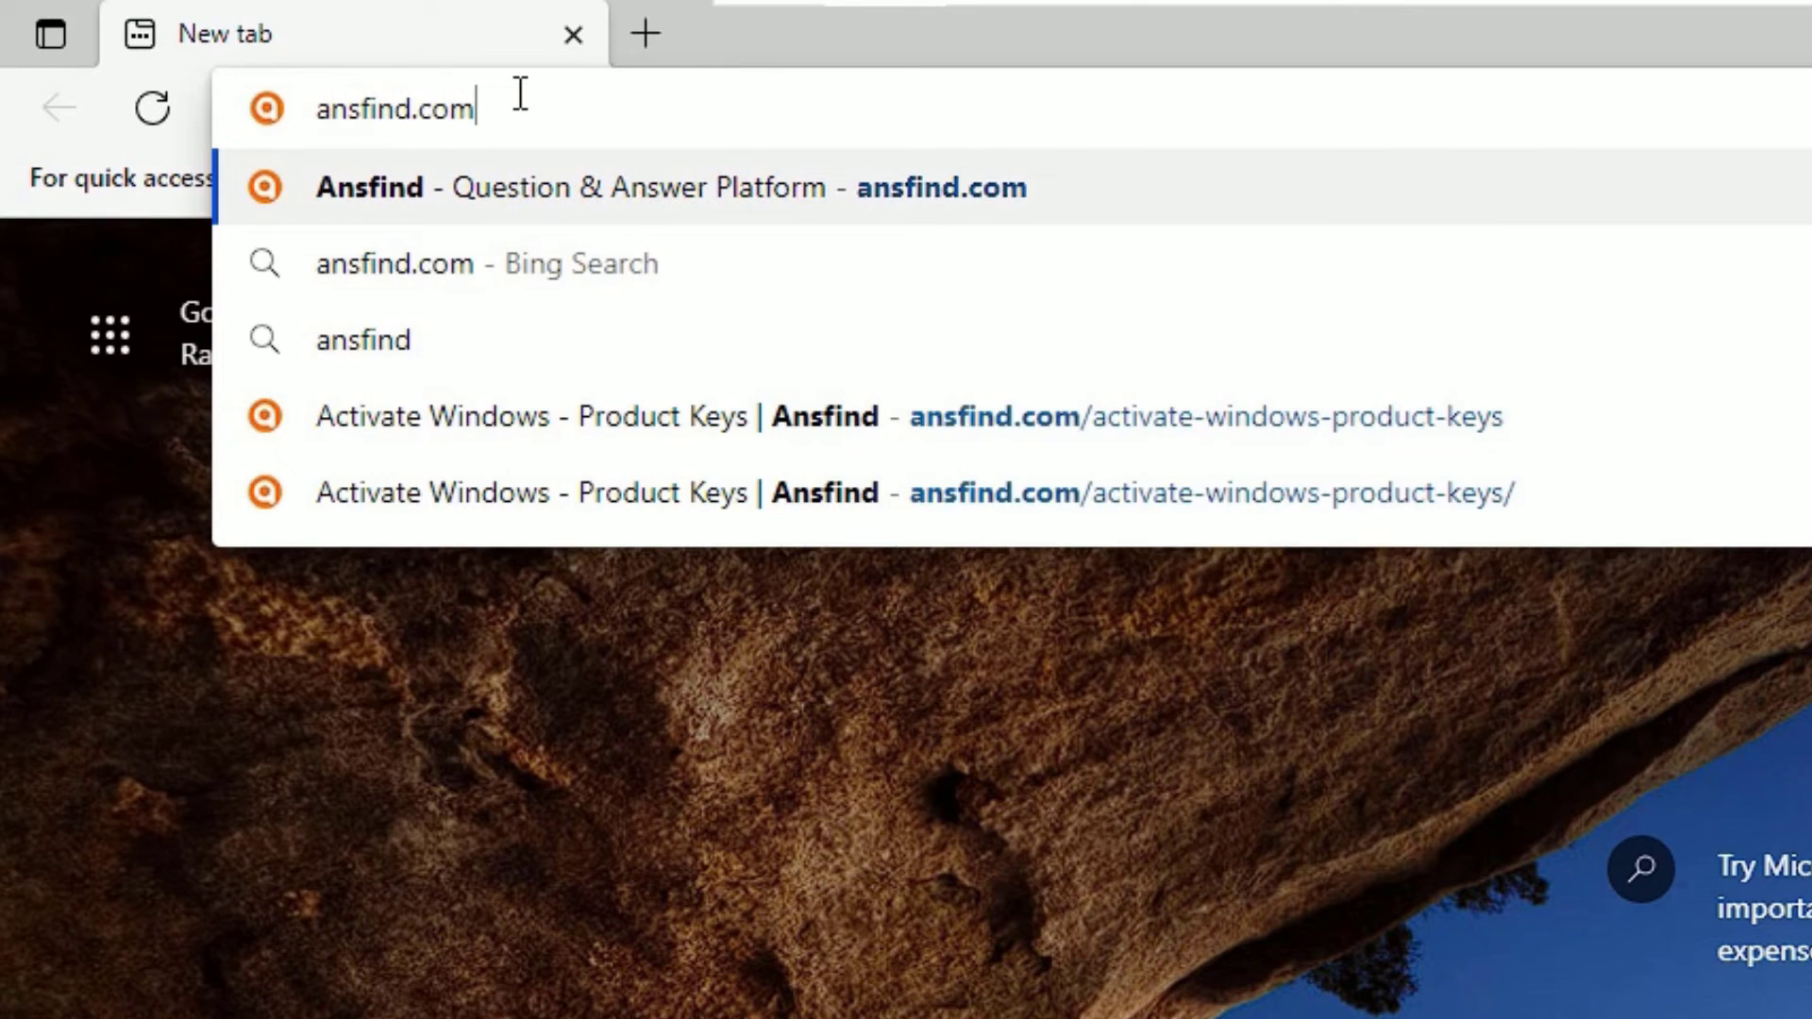
text(vcr)
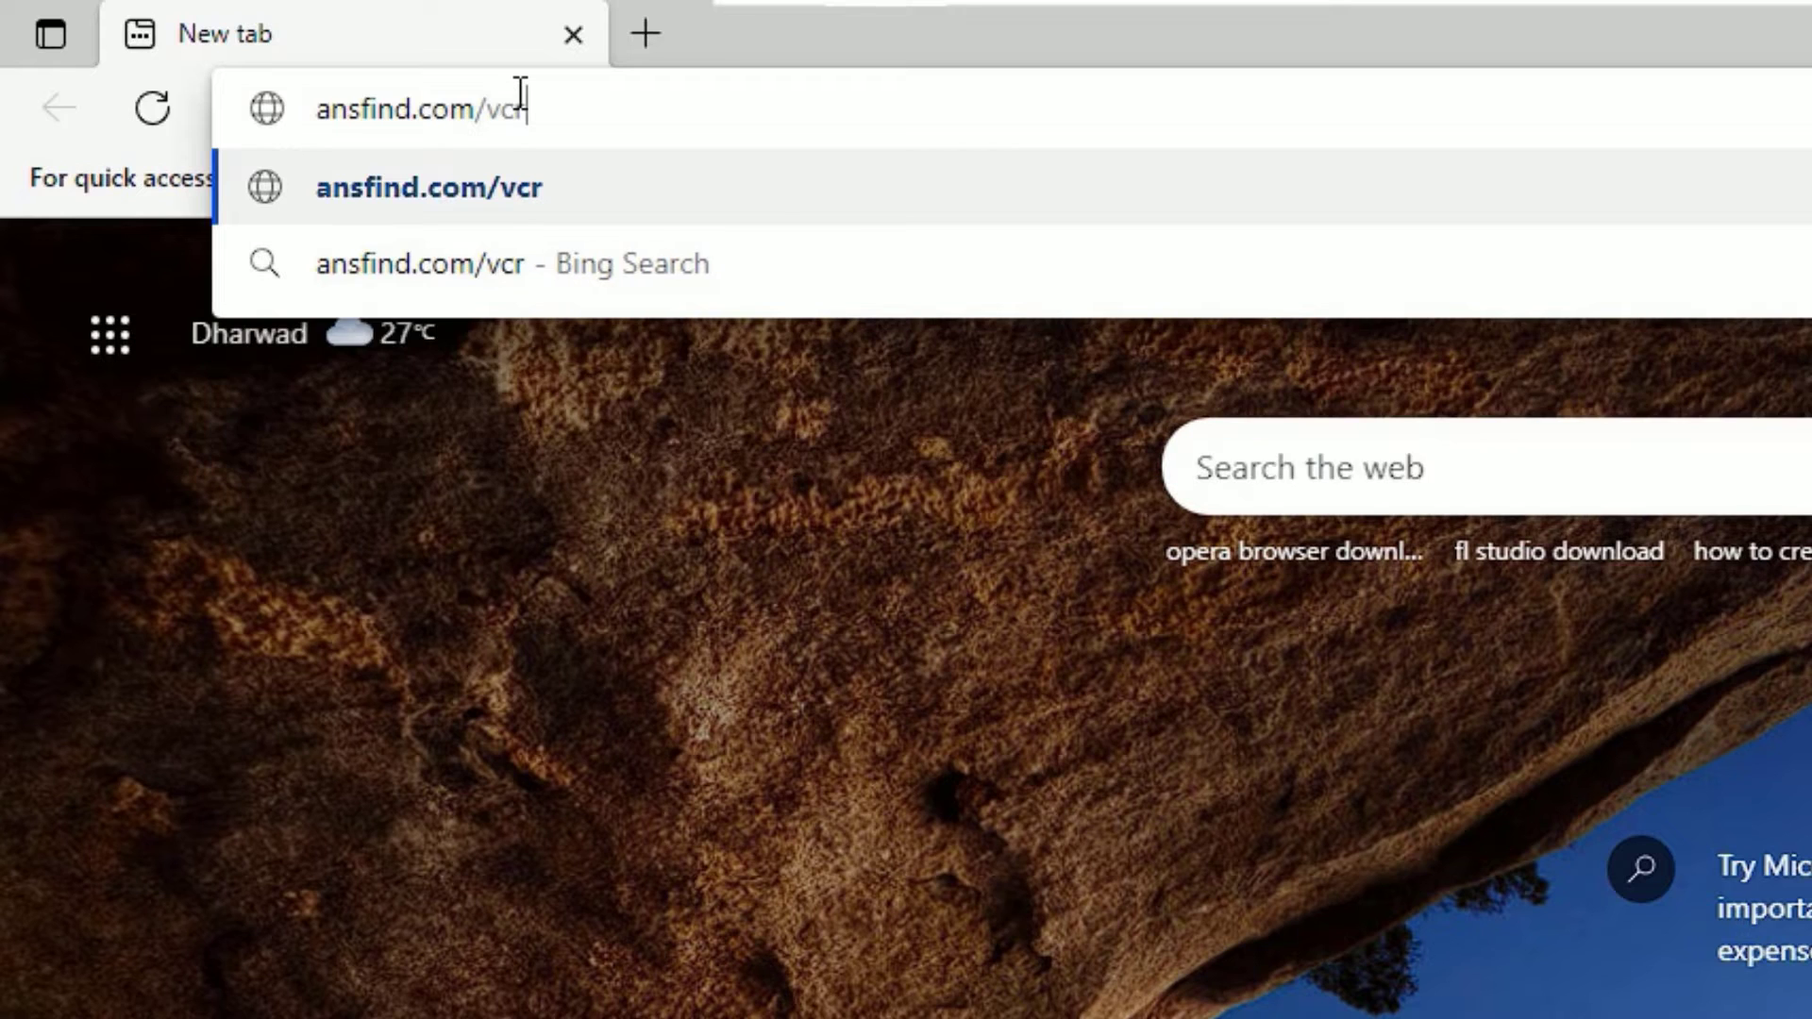
text(untime-)
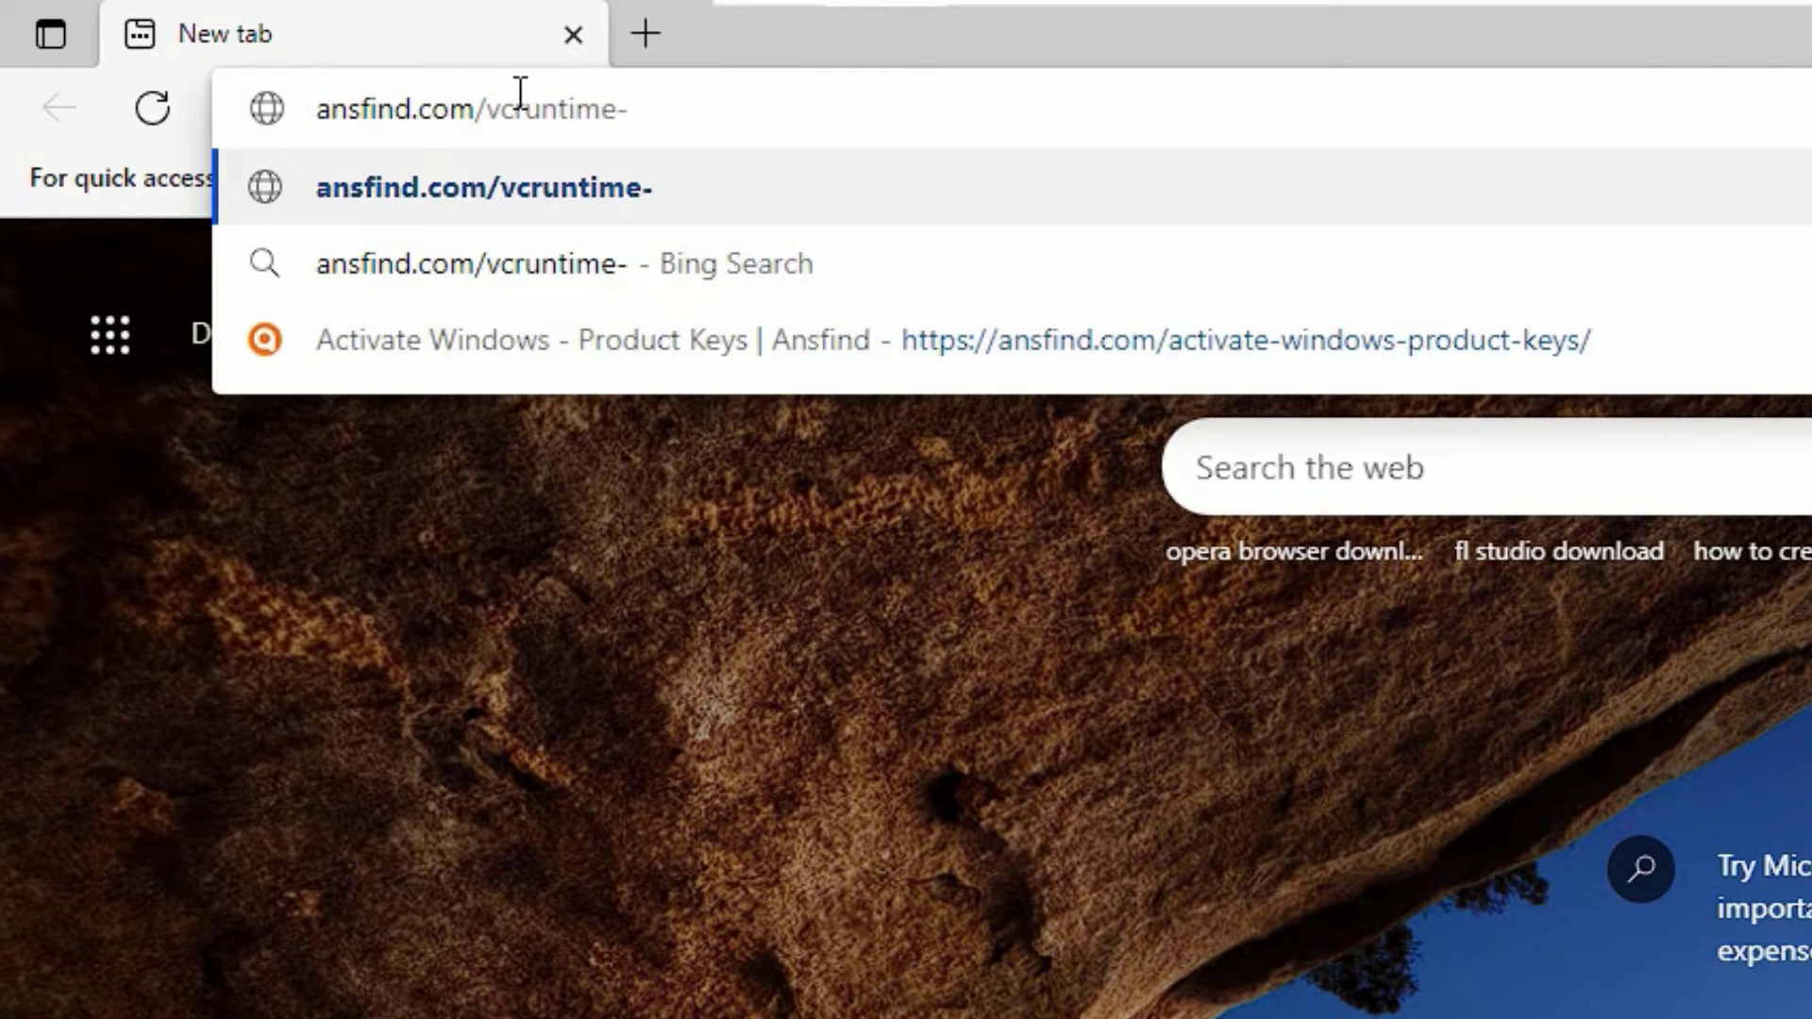
text(dll)
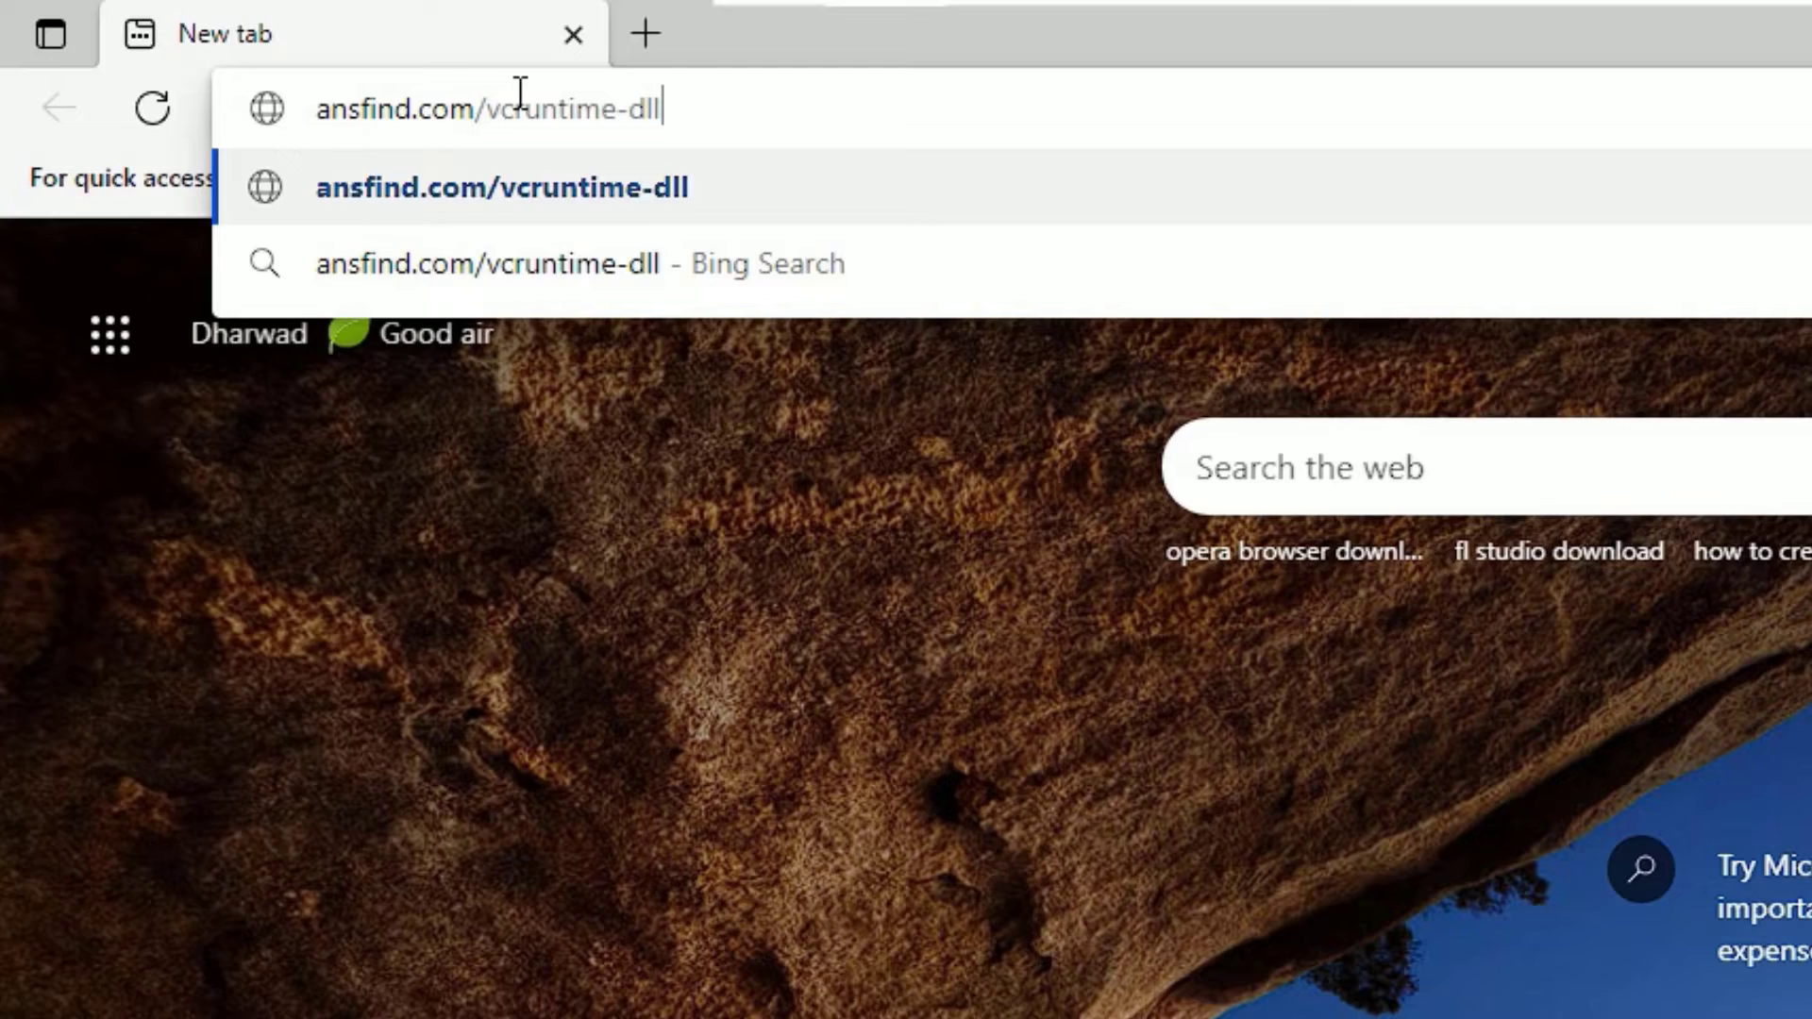
key(Return)
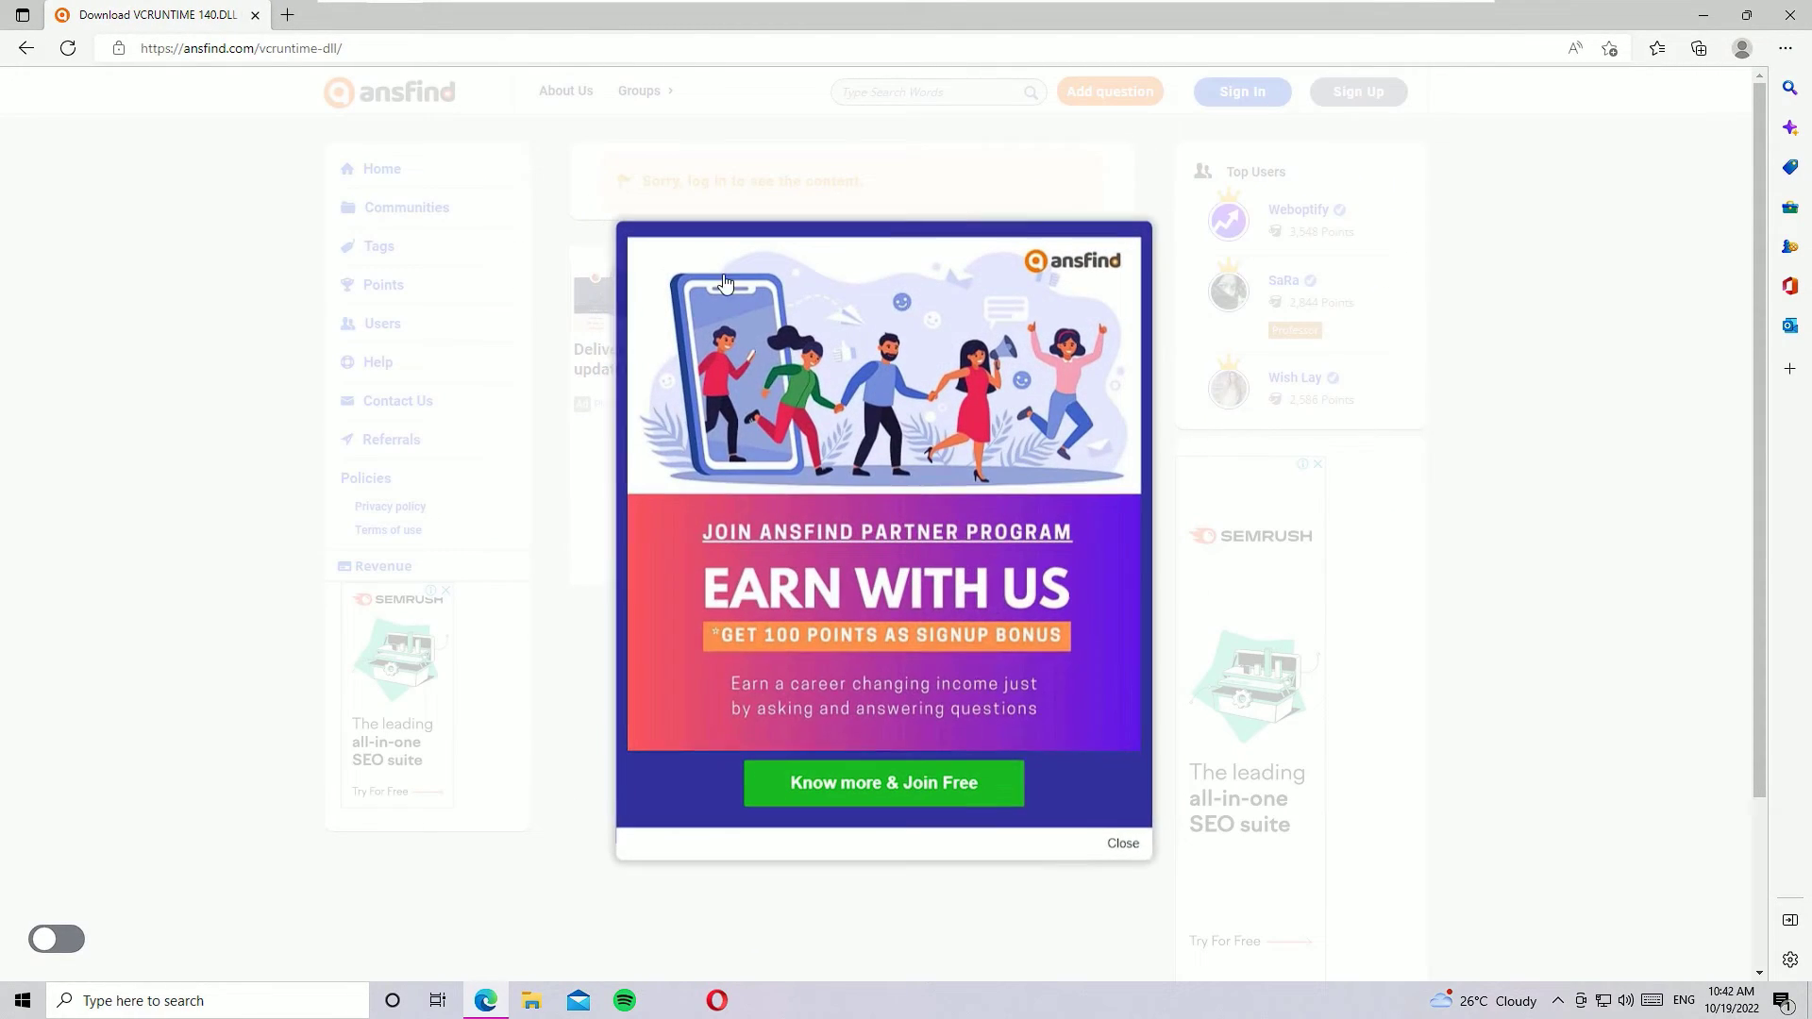
Step: Close the 'Earn with us' popup and sign in to Ansfind with your username and password
click(1111, 850)
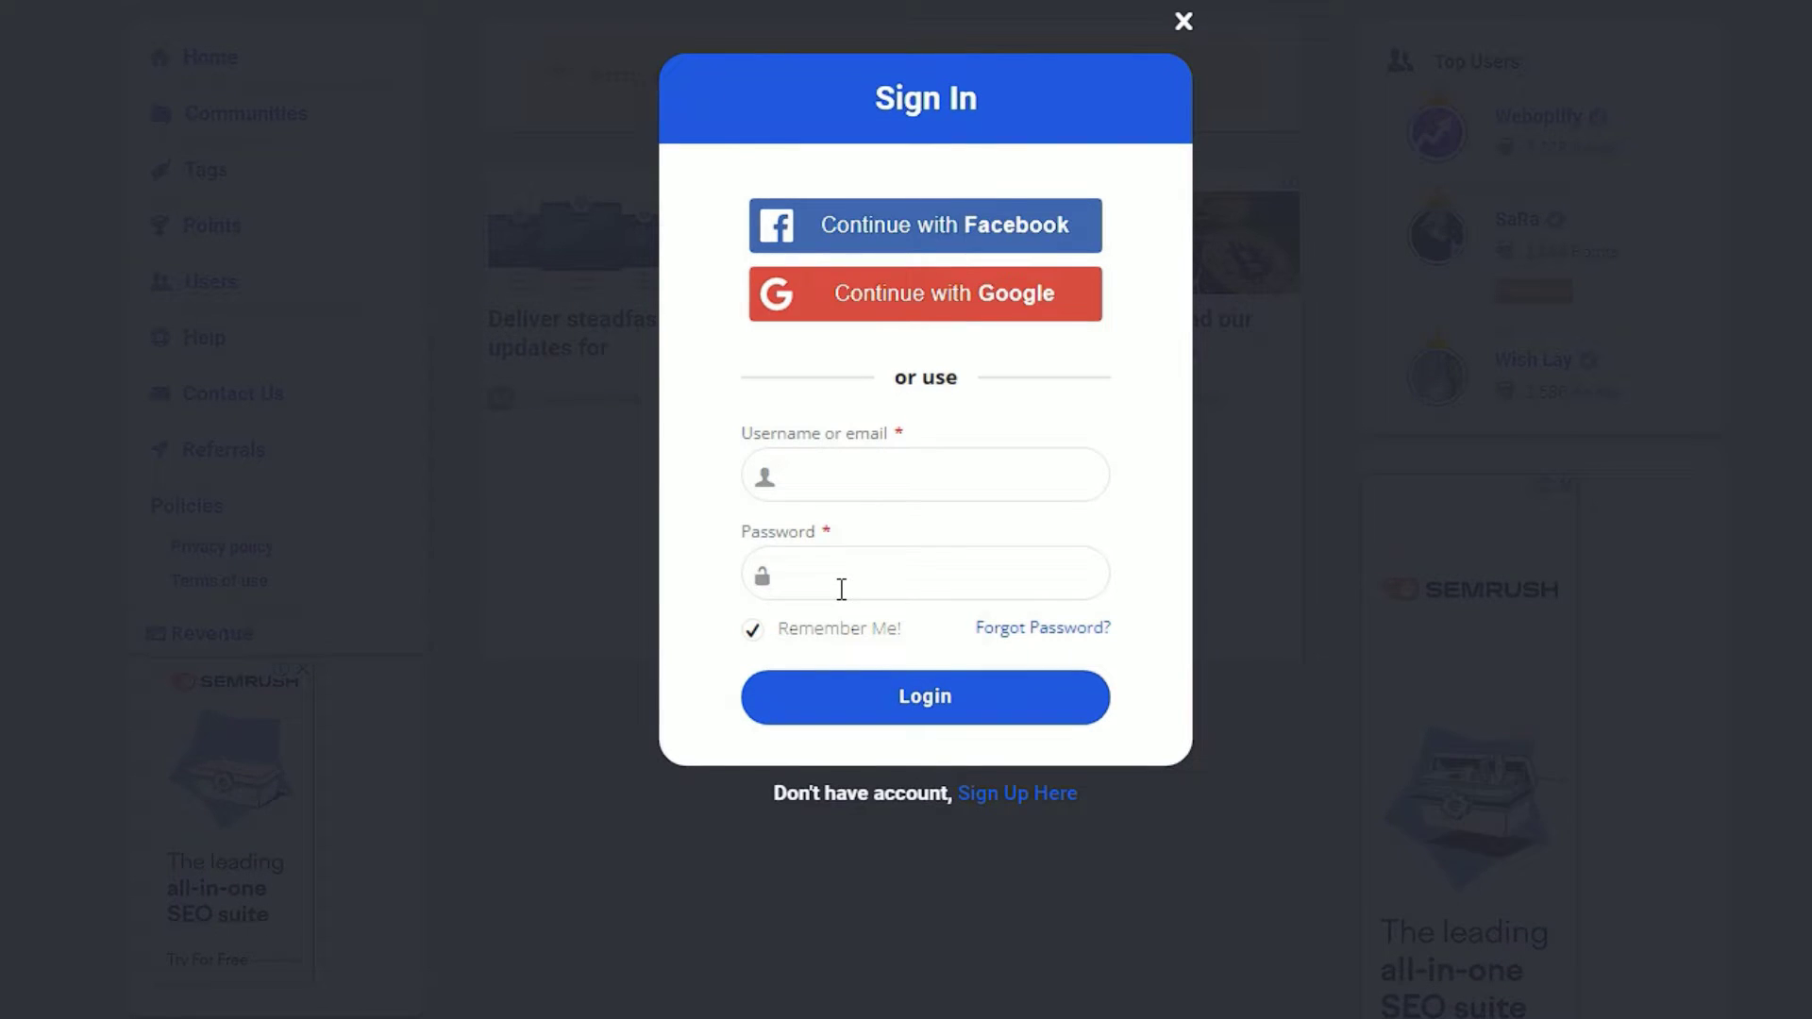
click(834, 486)
text(manu)
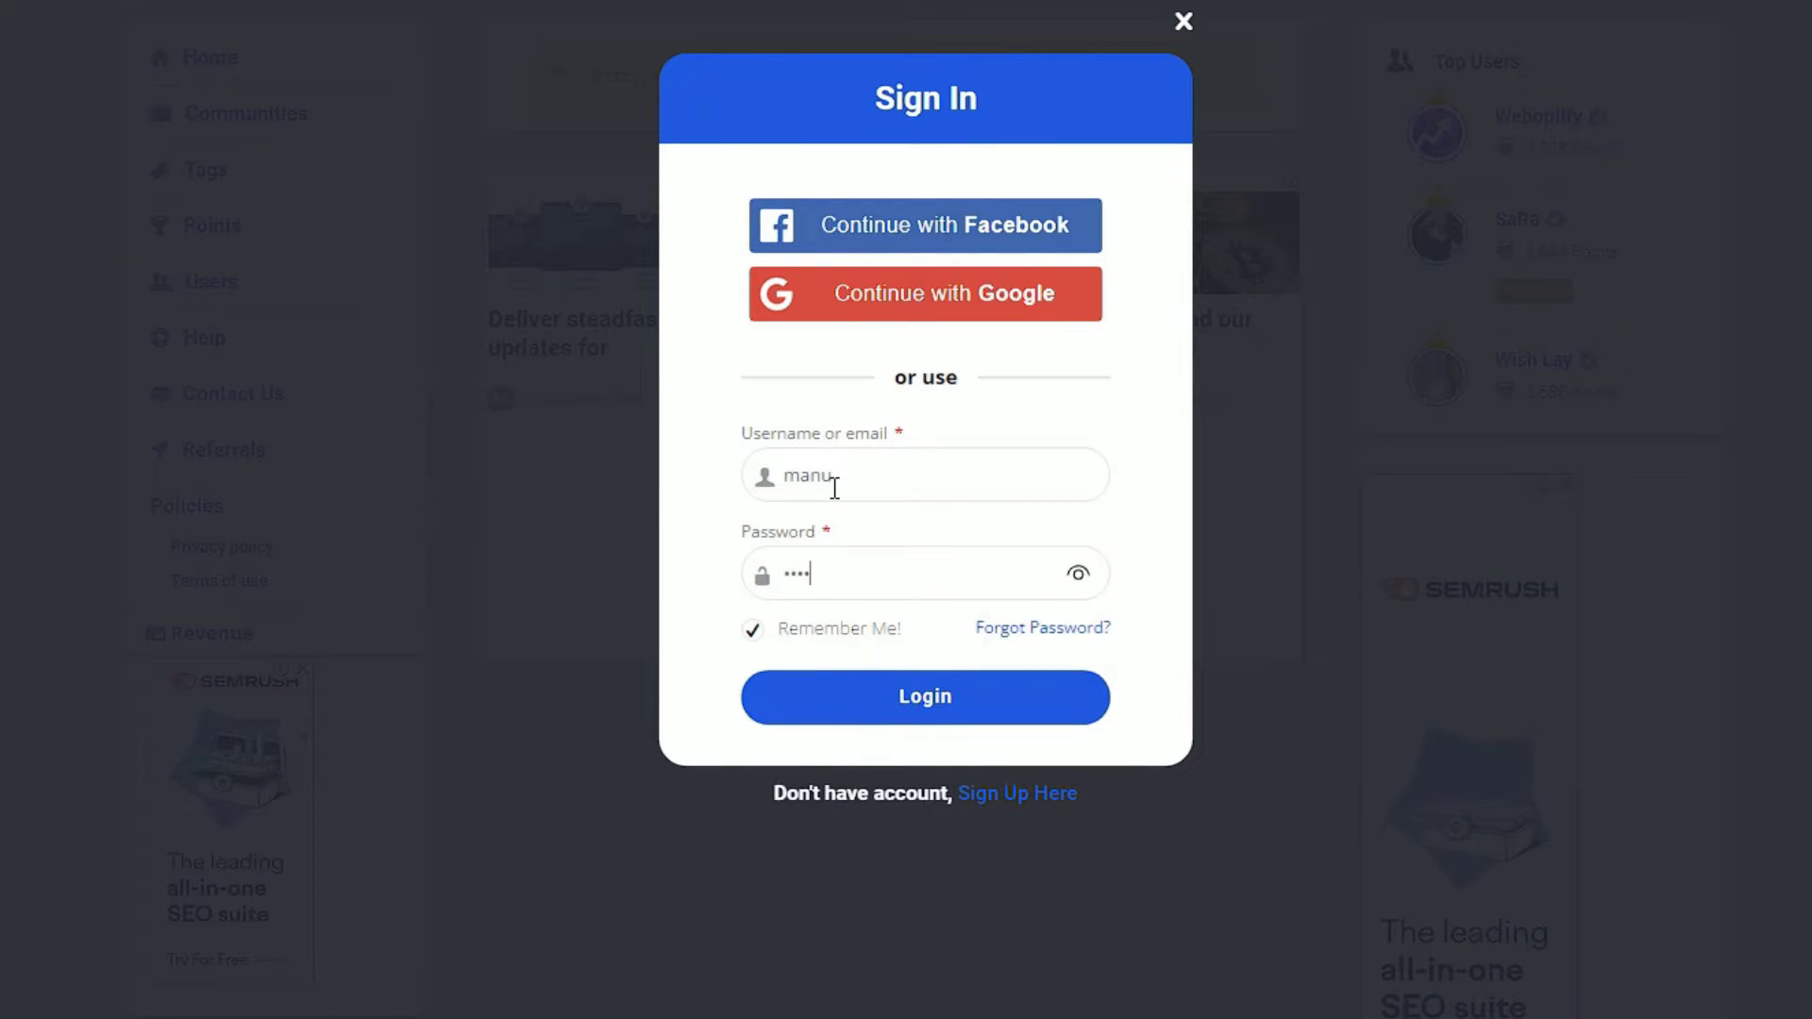
key(Return)
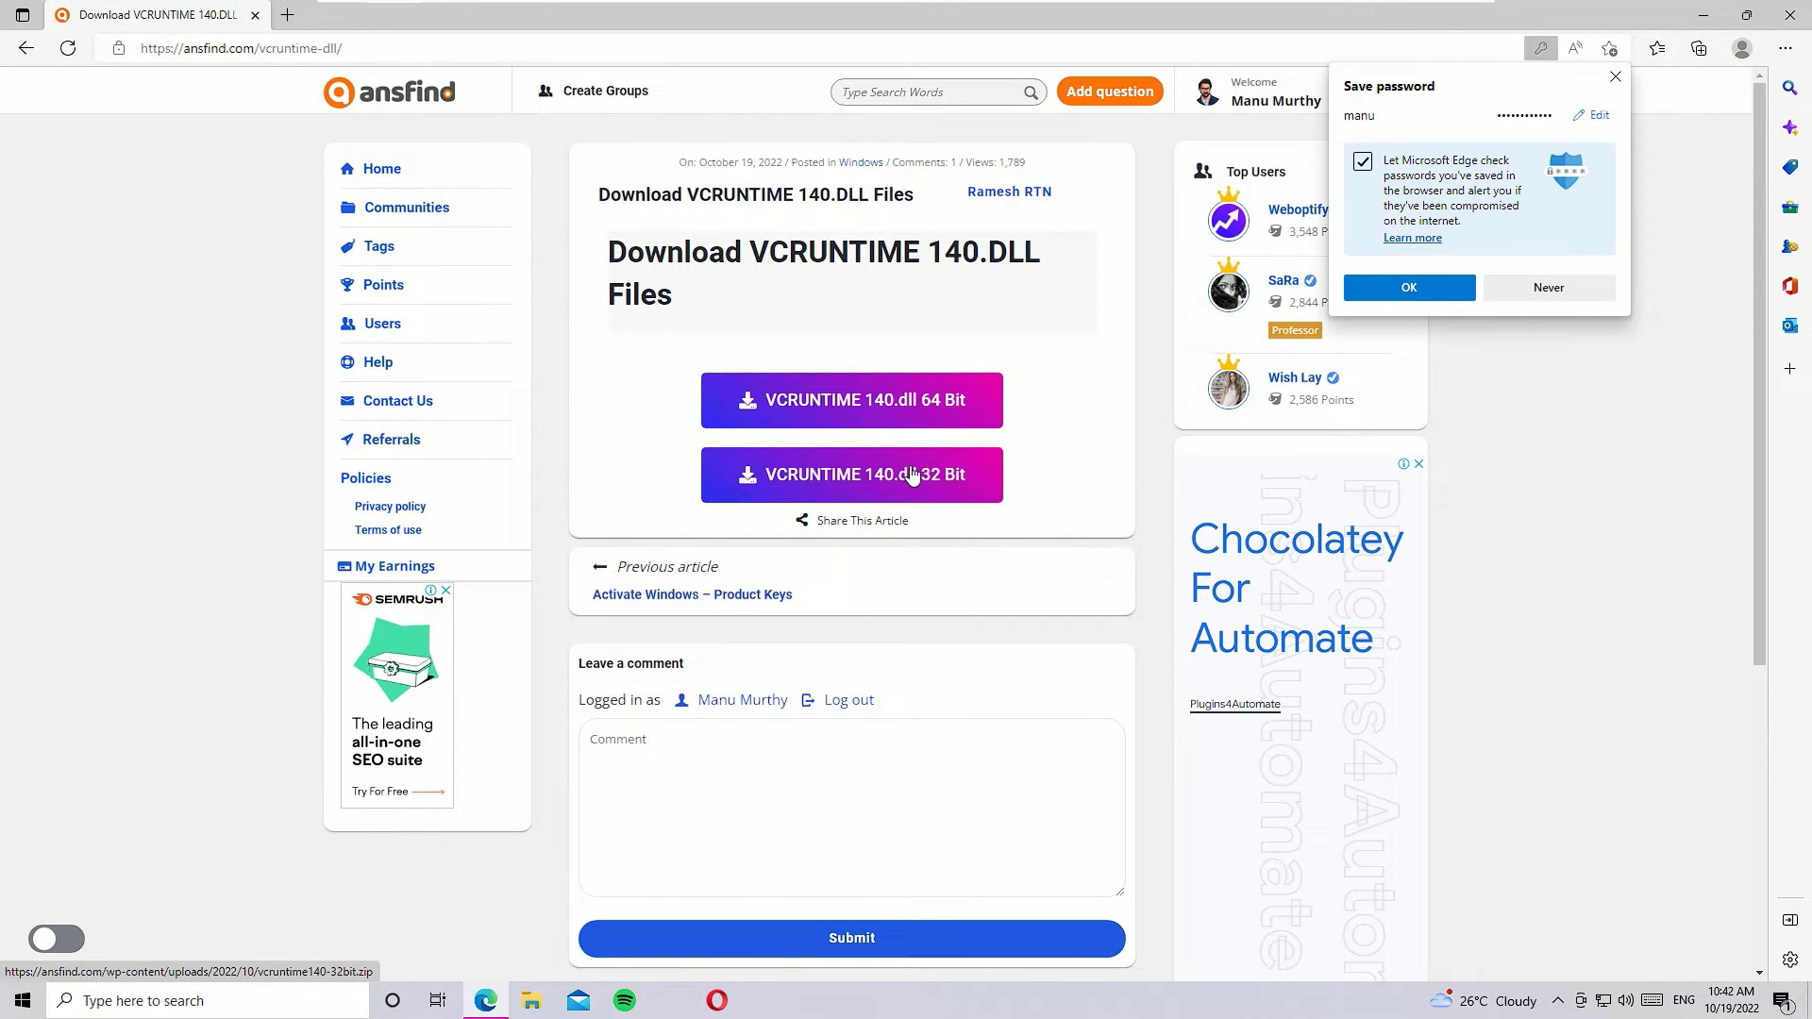
Step: Open This PC from Windows search, then close that window
click(250, 1006)
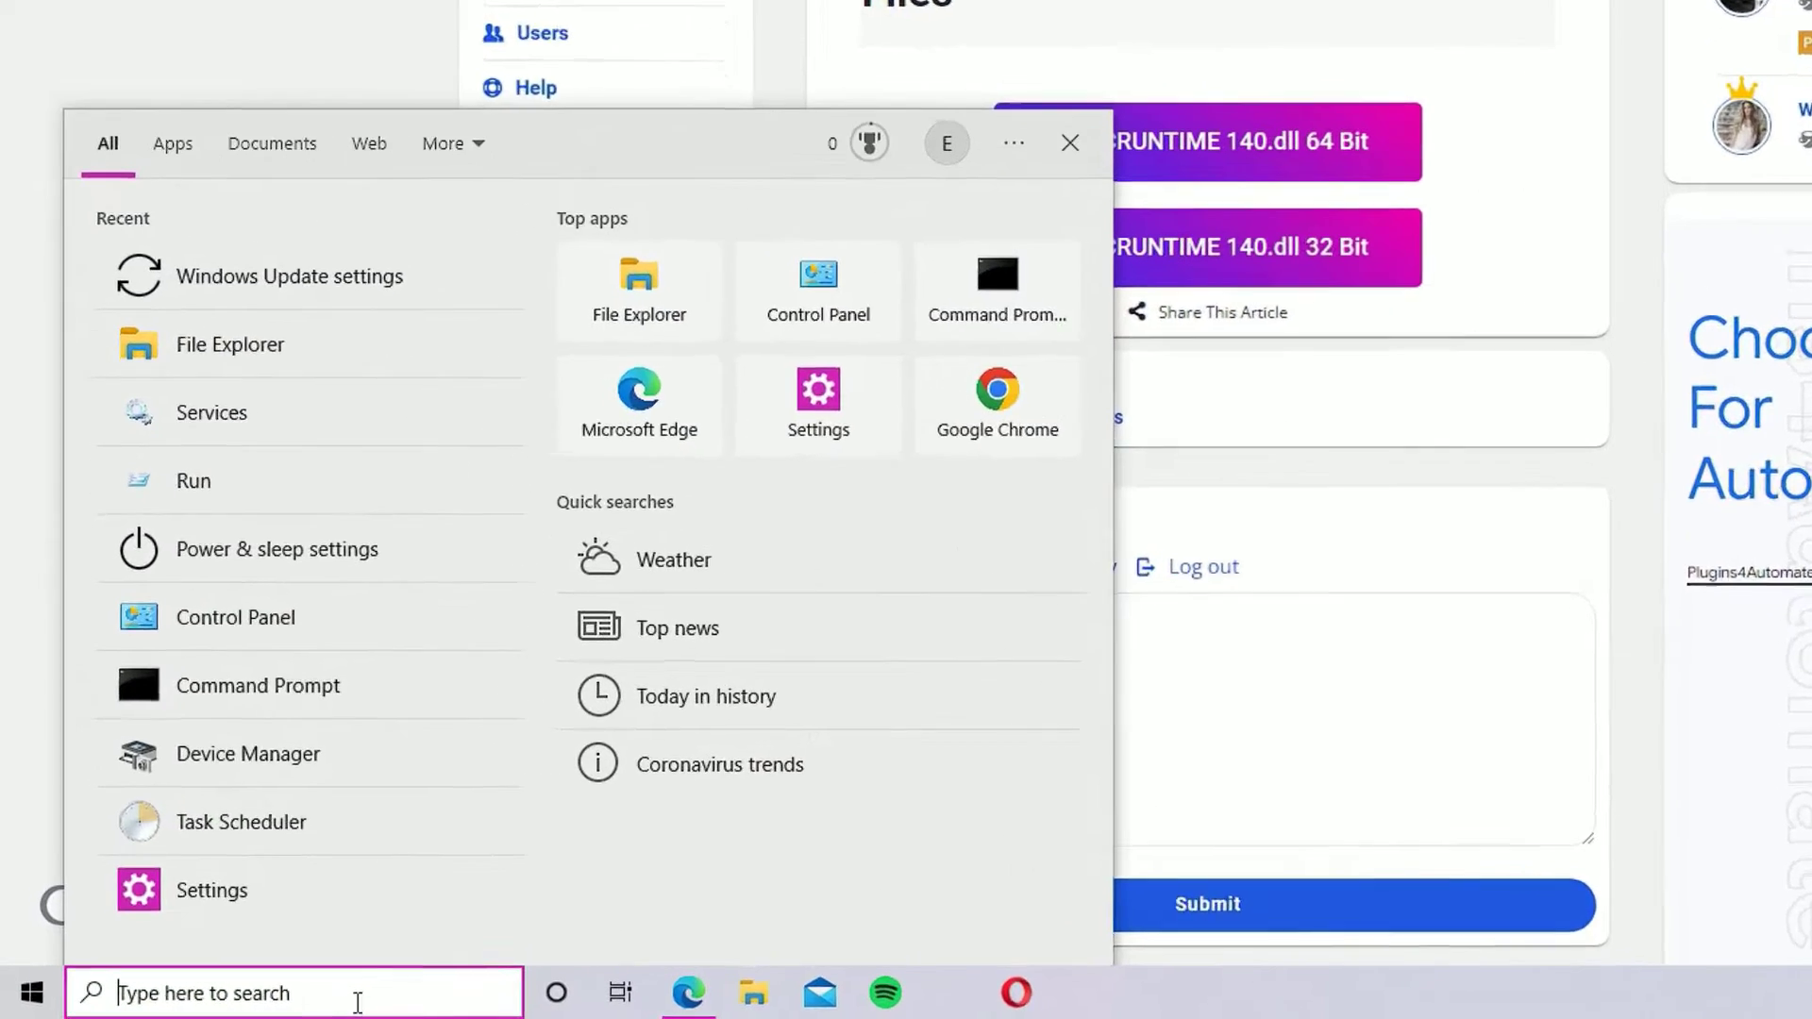
text(this)
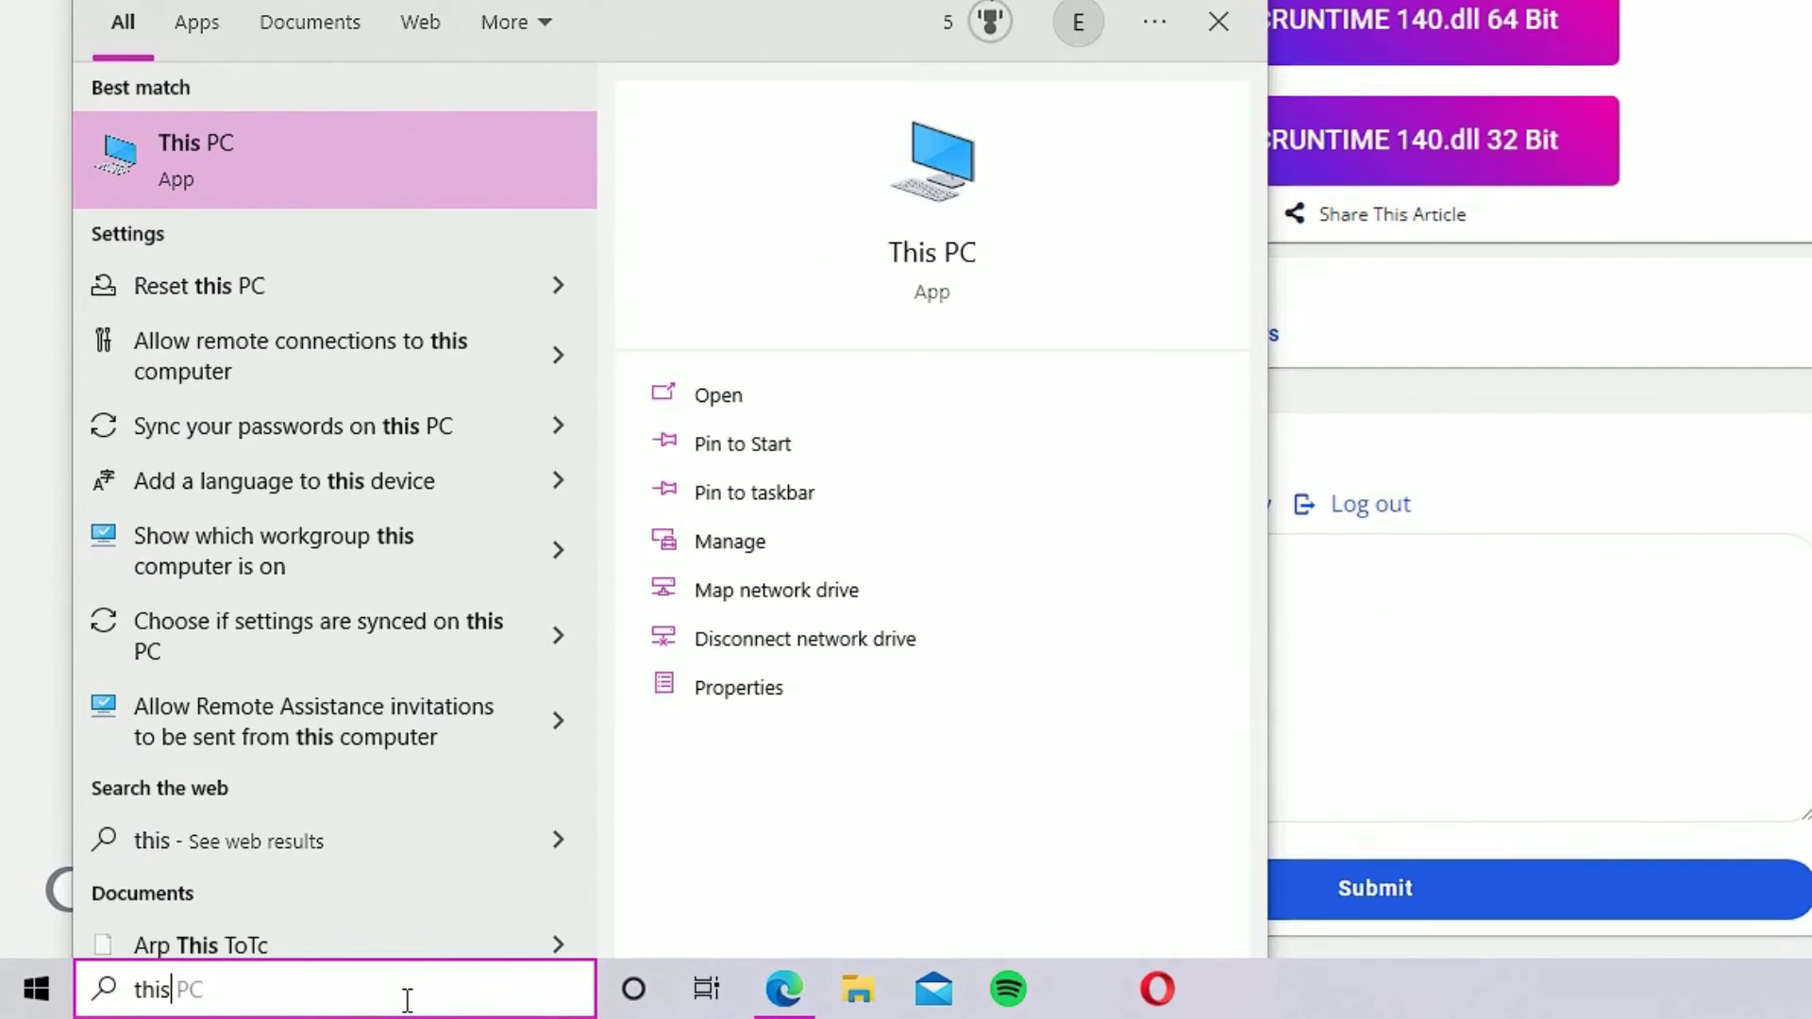
click(227, 161)
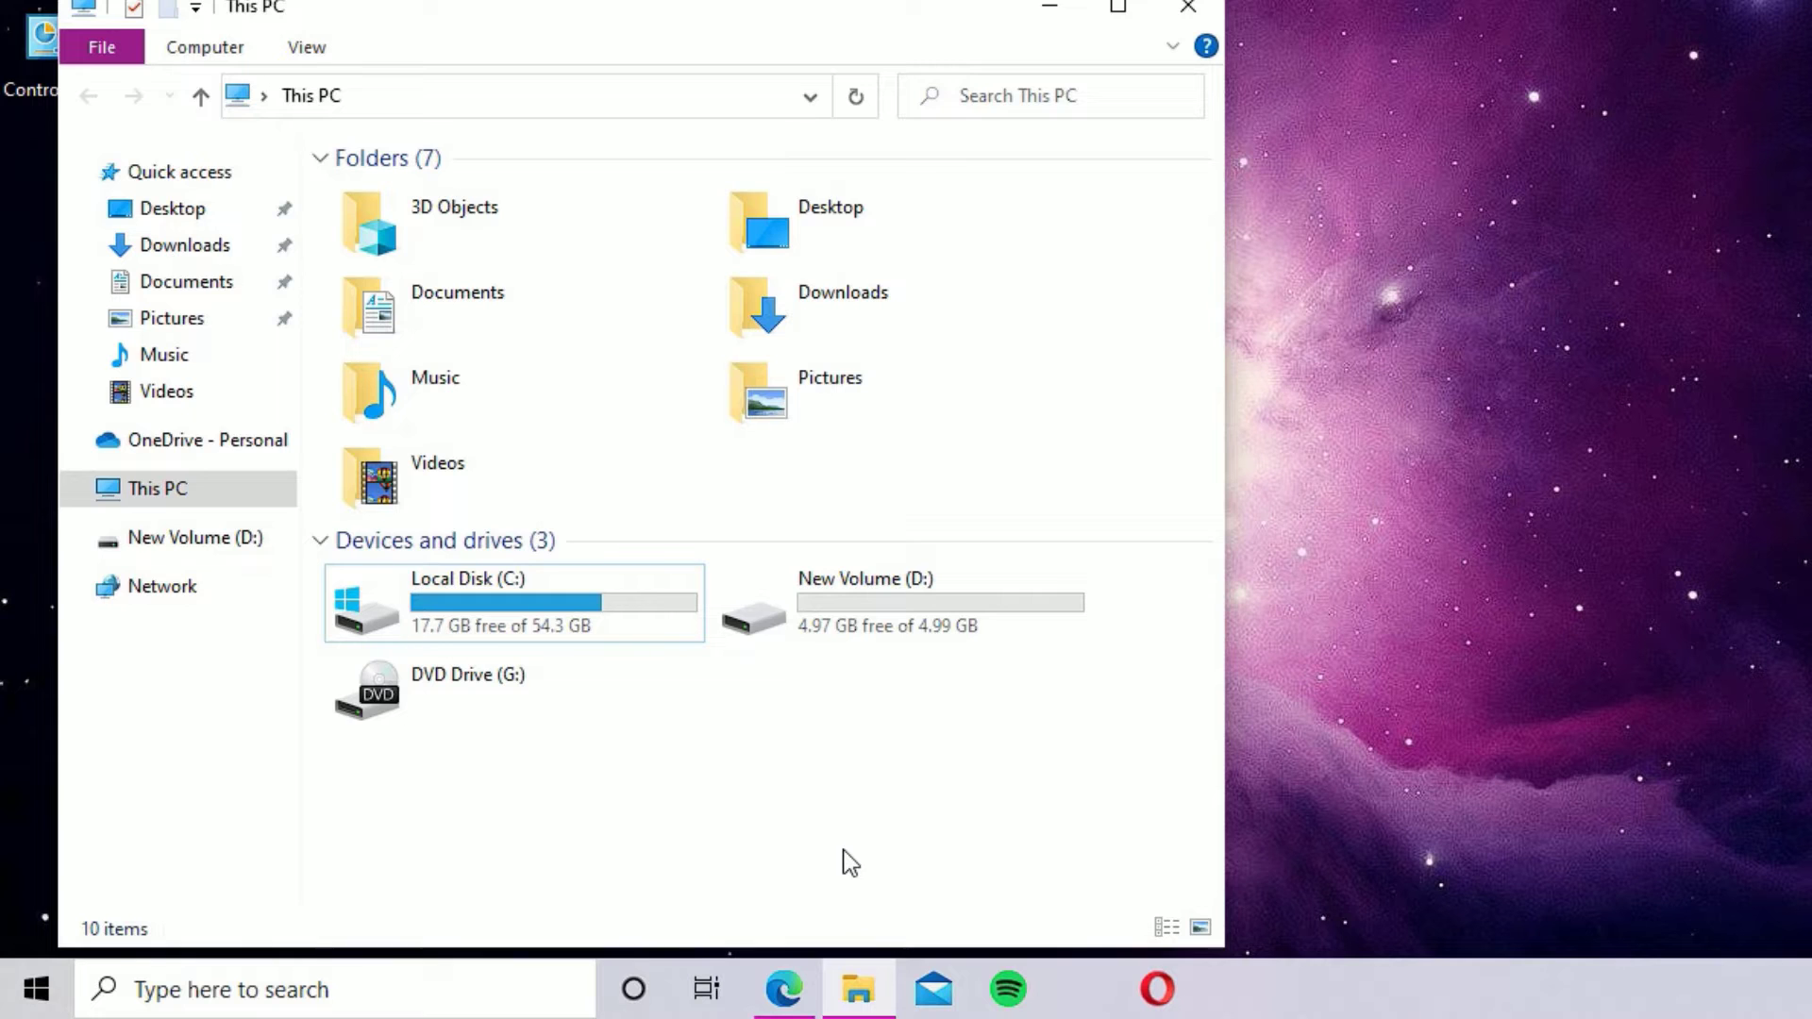
key(alt+F4)
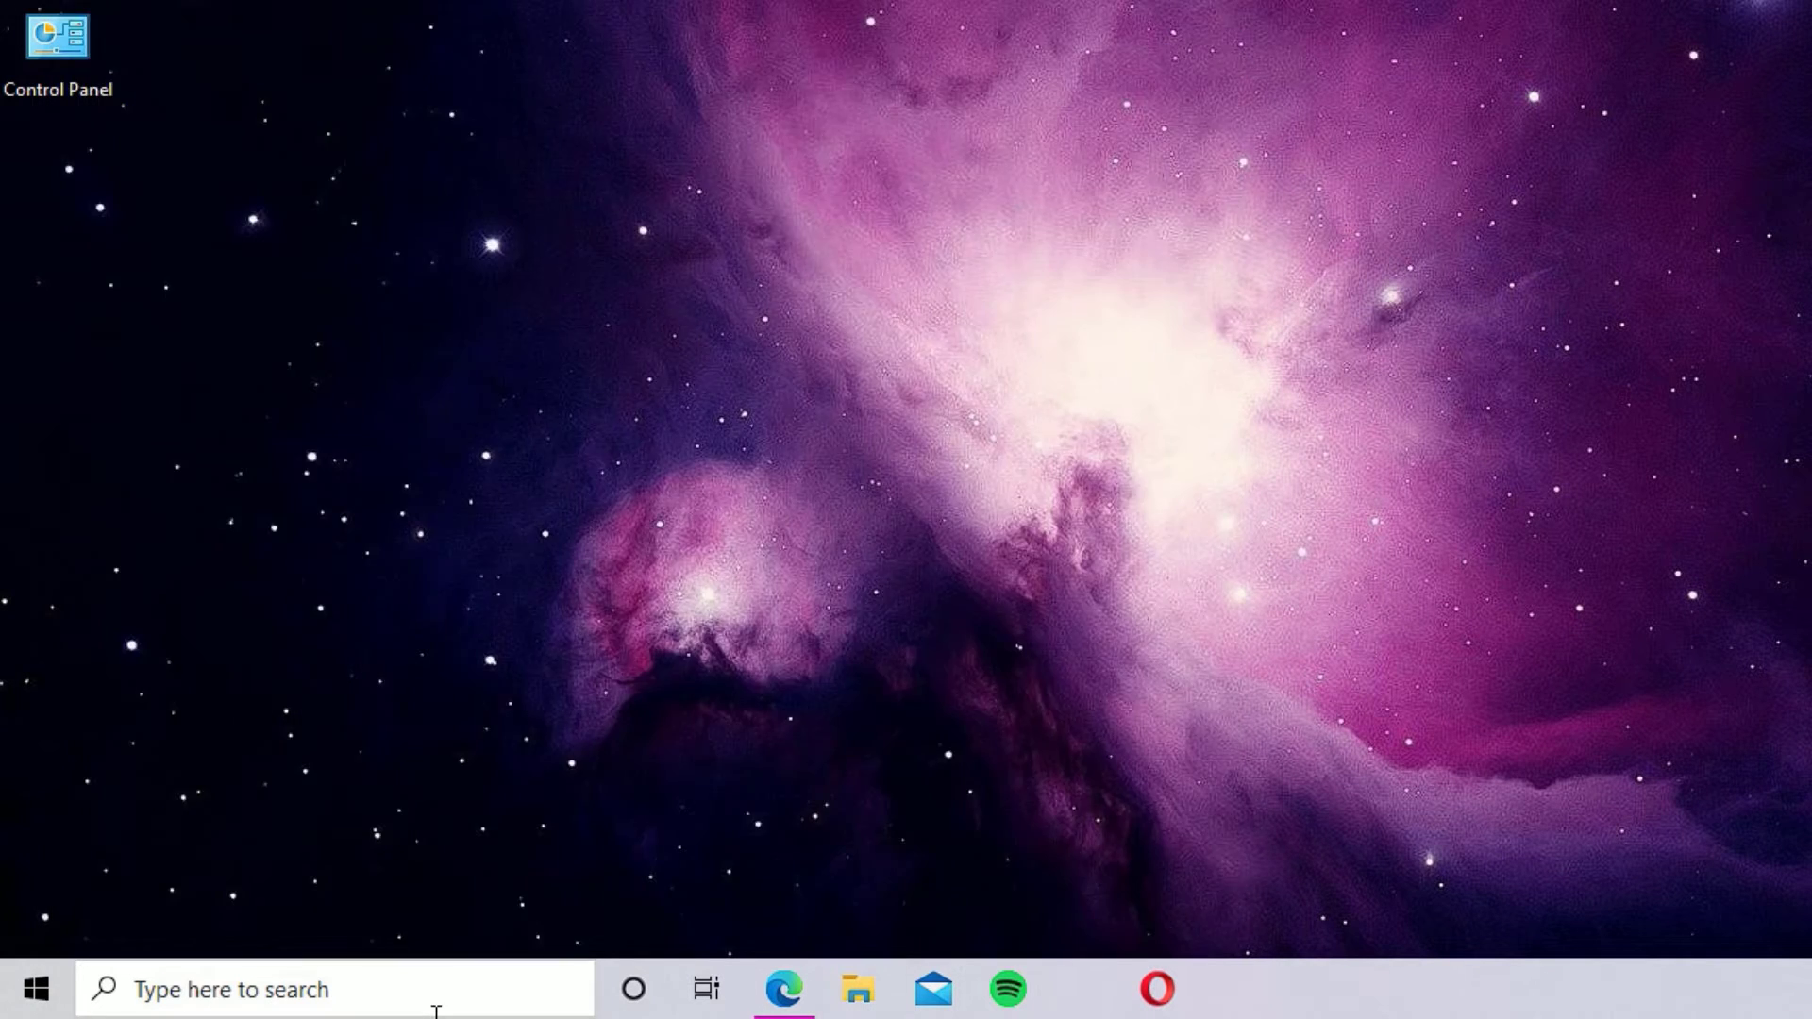
Step: Open File Explorer on This PC and view the system properties, confirming a 64-bit OS
click(434, 999)
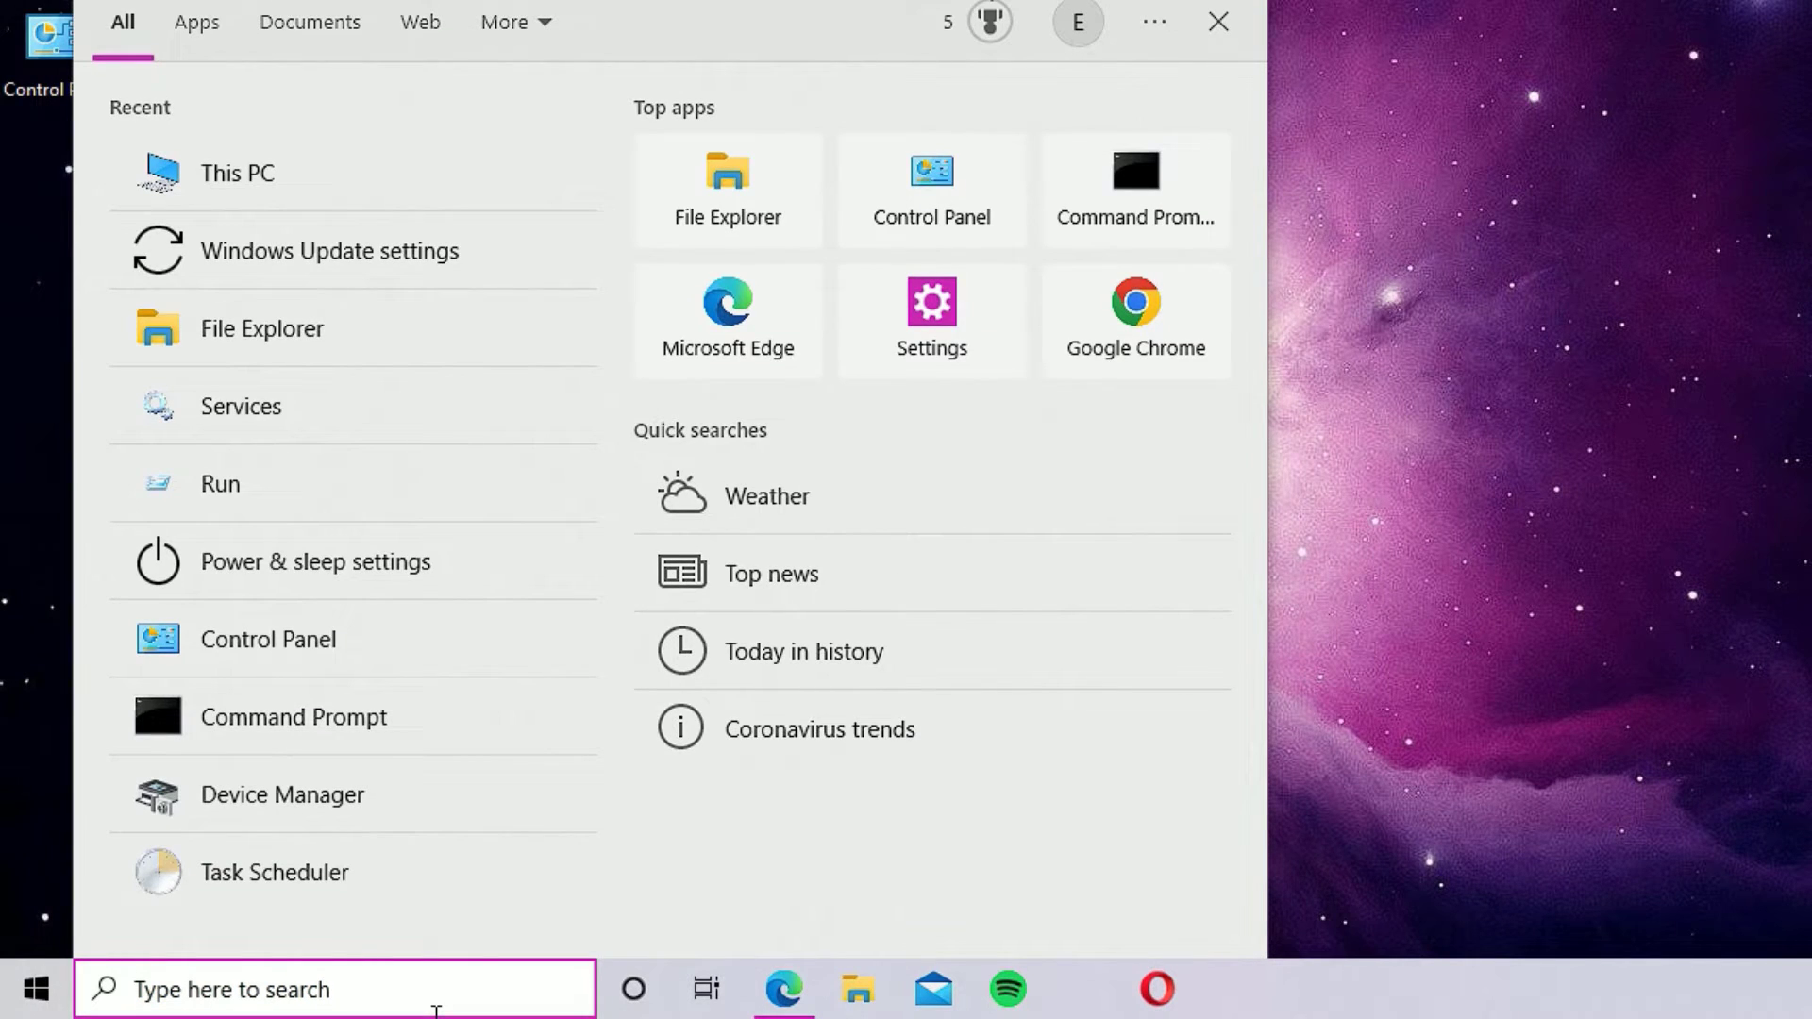
text(File Explorer)
key(Return)
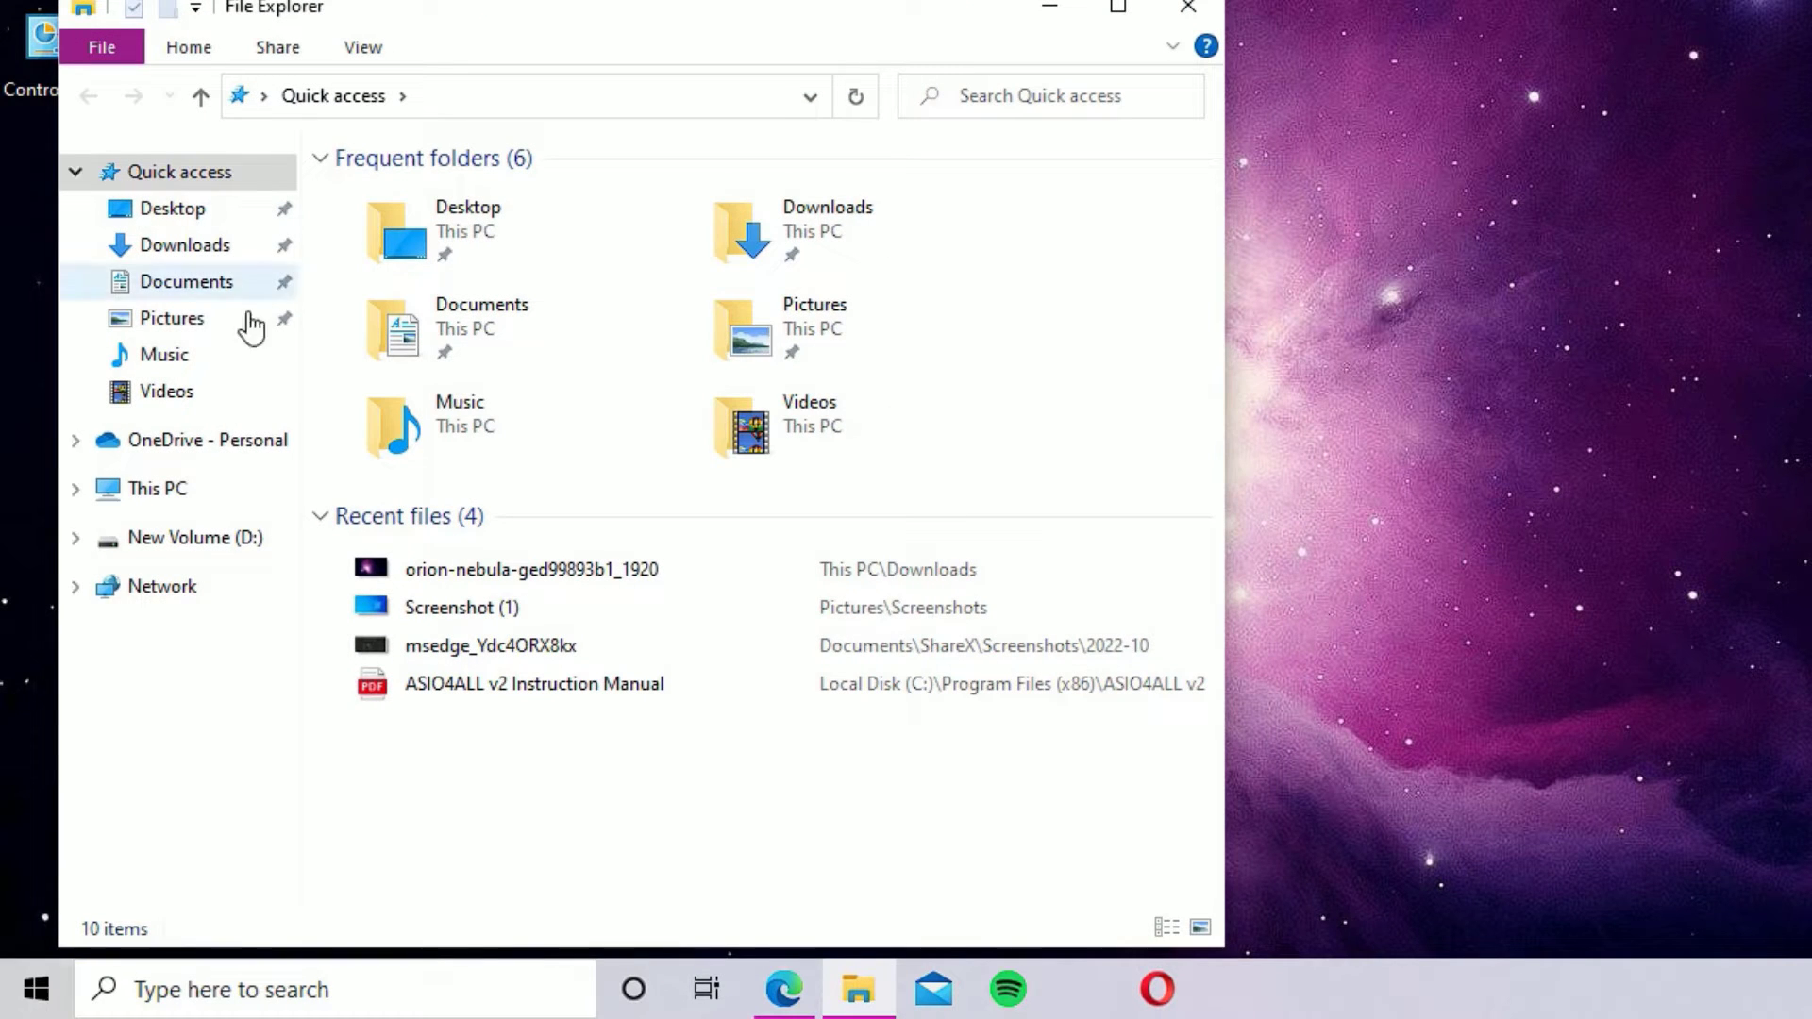
click(166, 499)
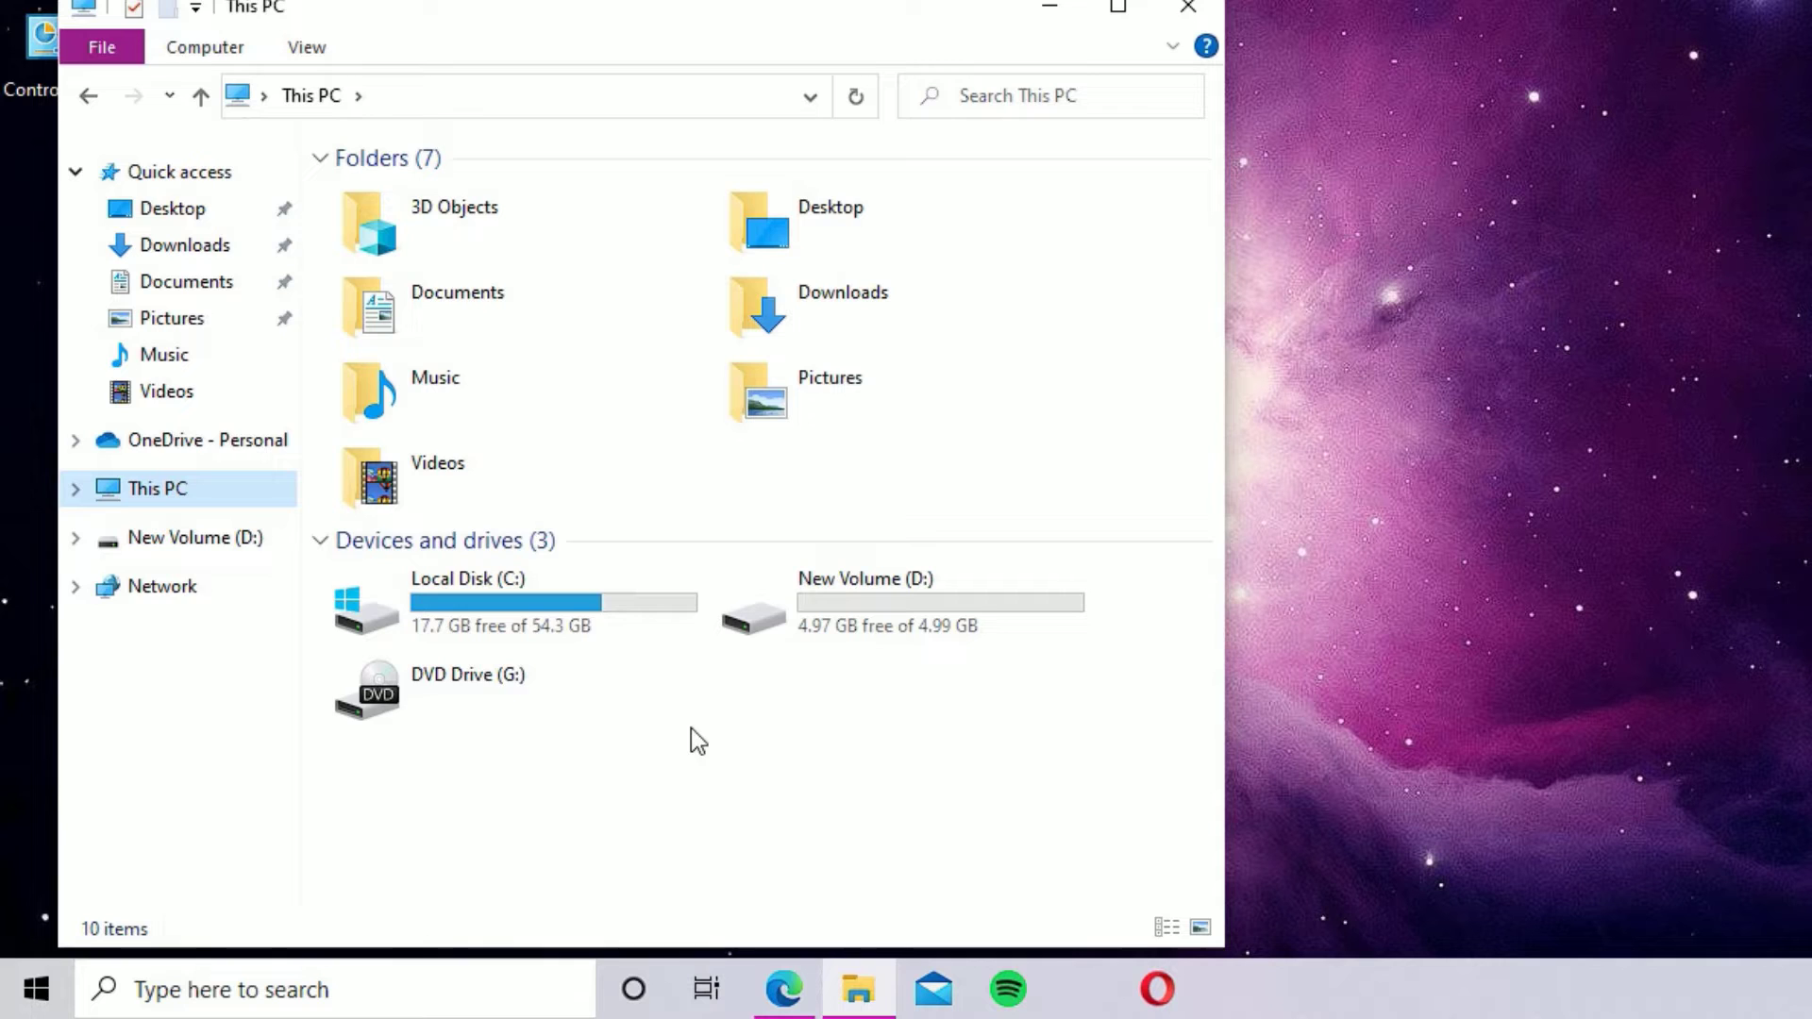
right_click(885, 772)
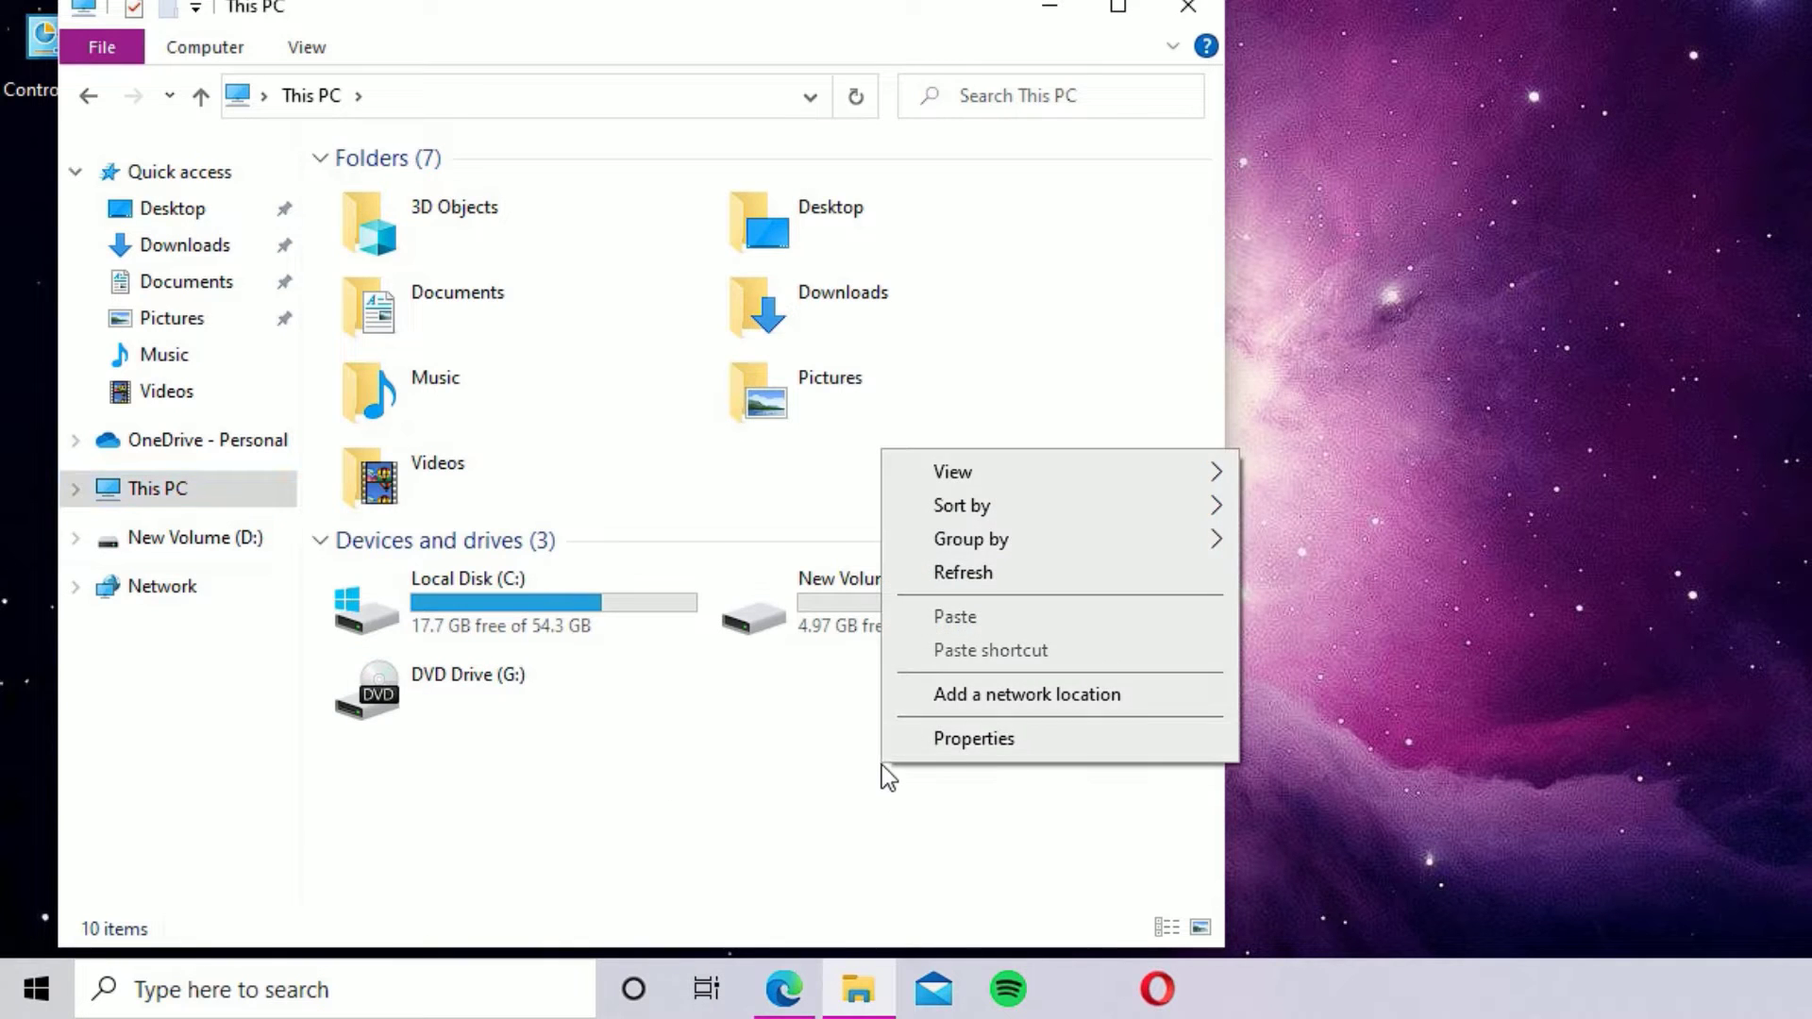
click(991, 742)
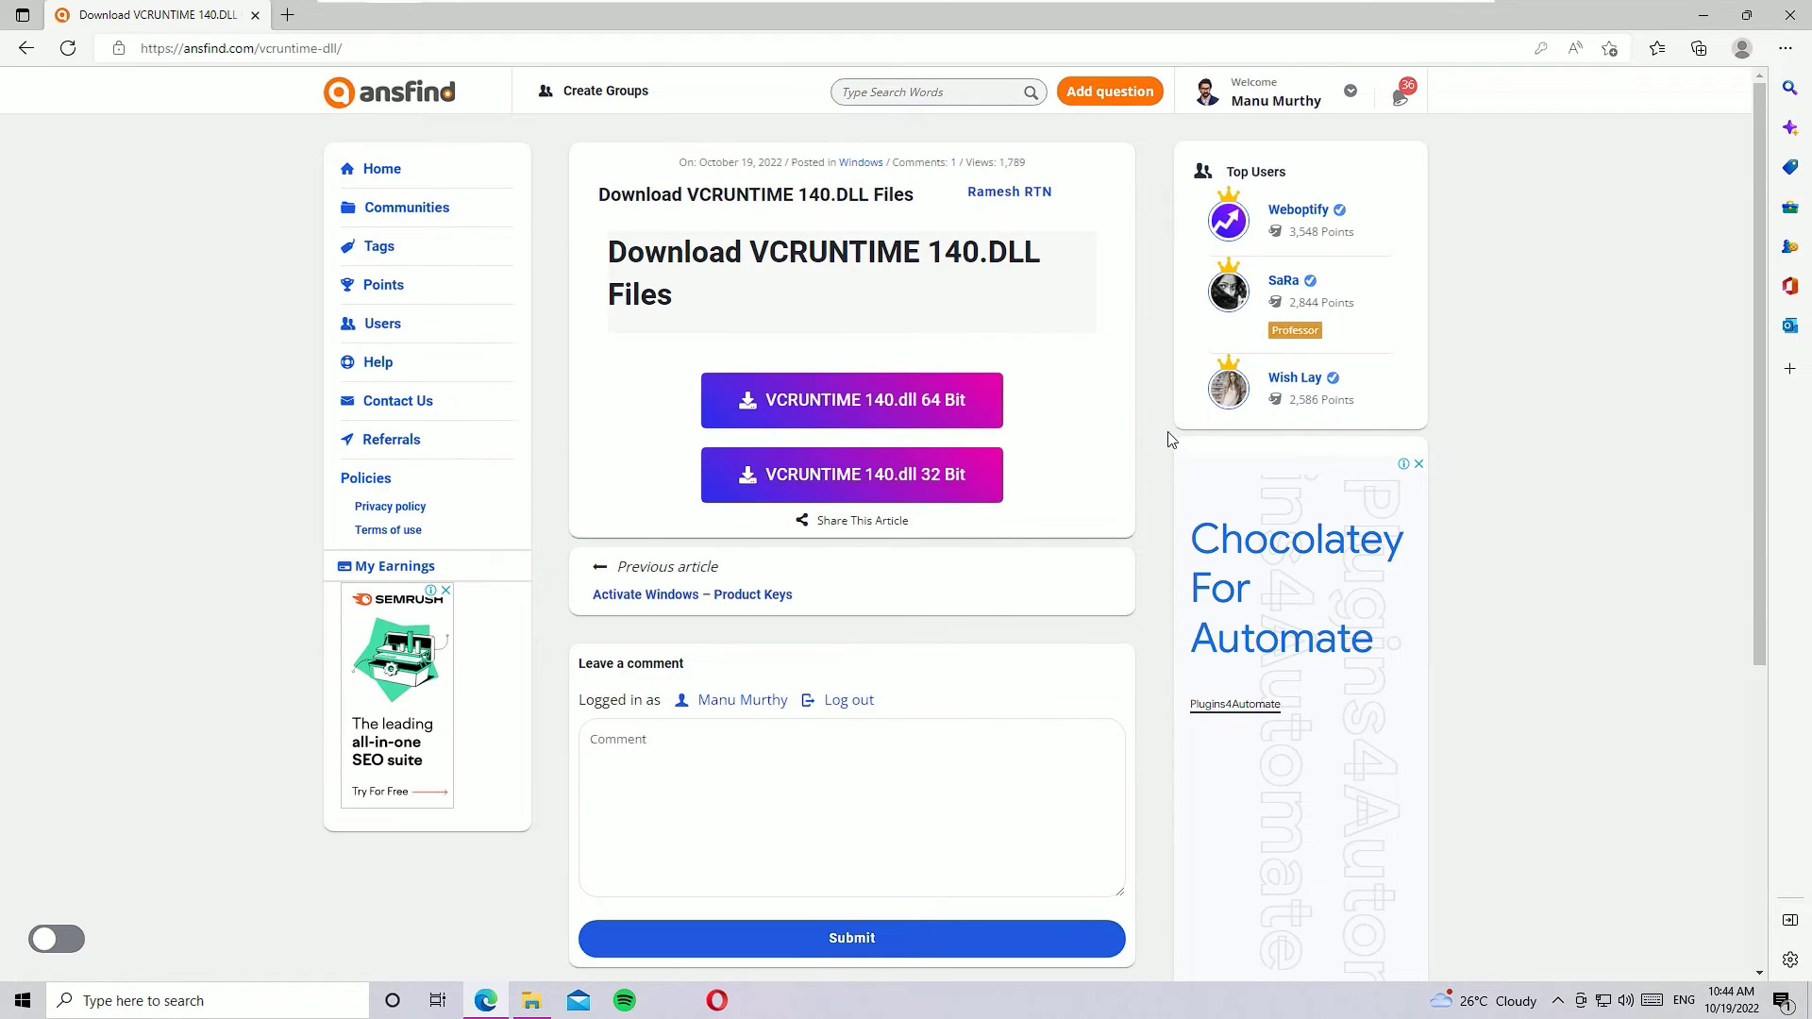
Step: Download vcruntime140-64bit.zip and vcruntime140-32bit.zip, then reveal them in the Downloads folder
click(831, 422)
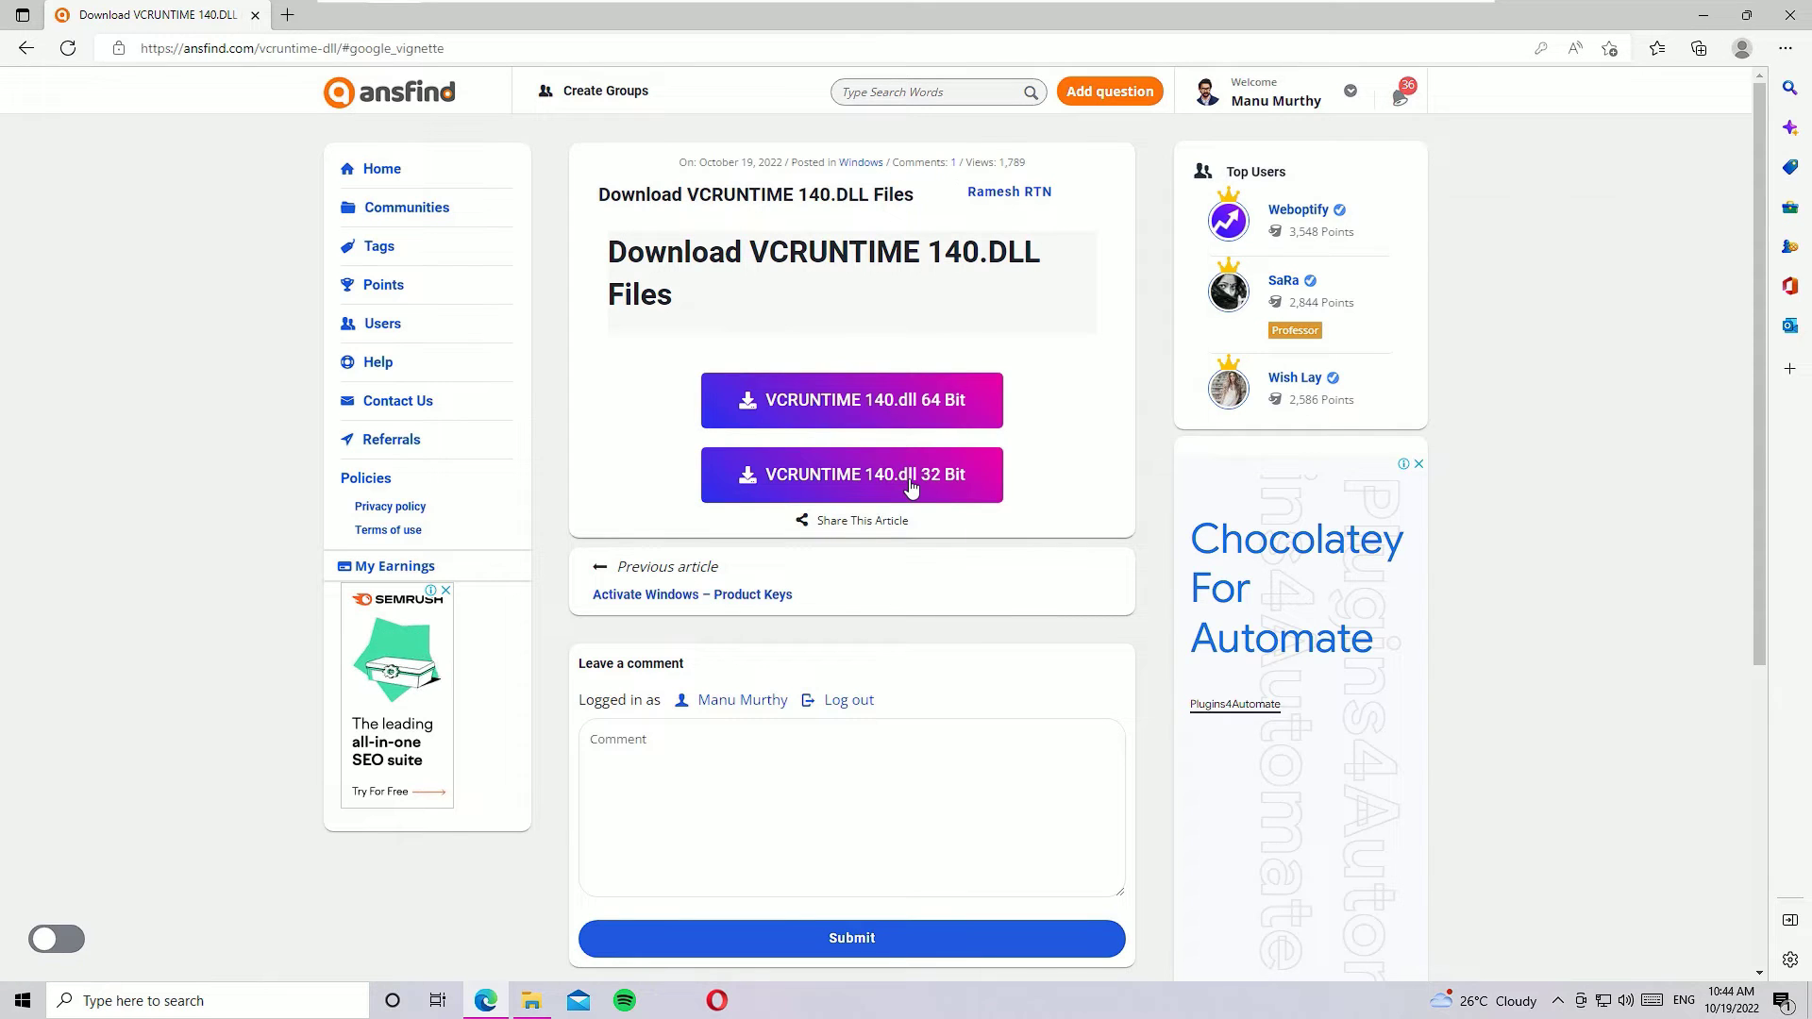
click(910, 477)
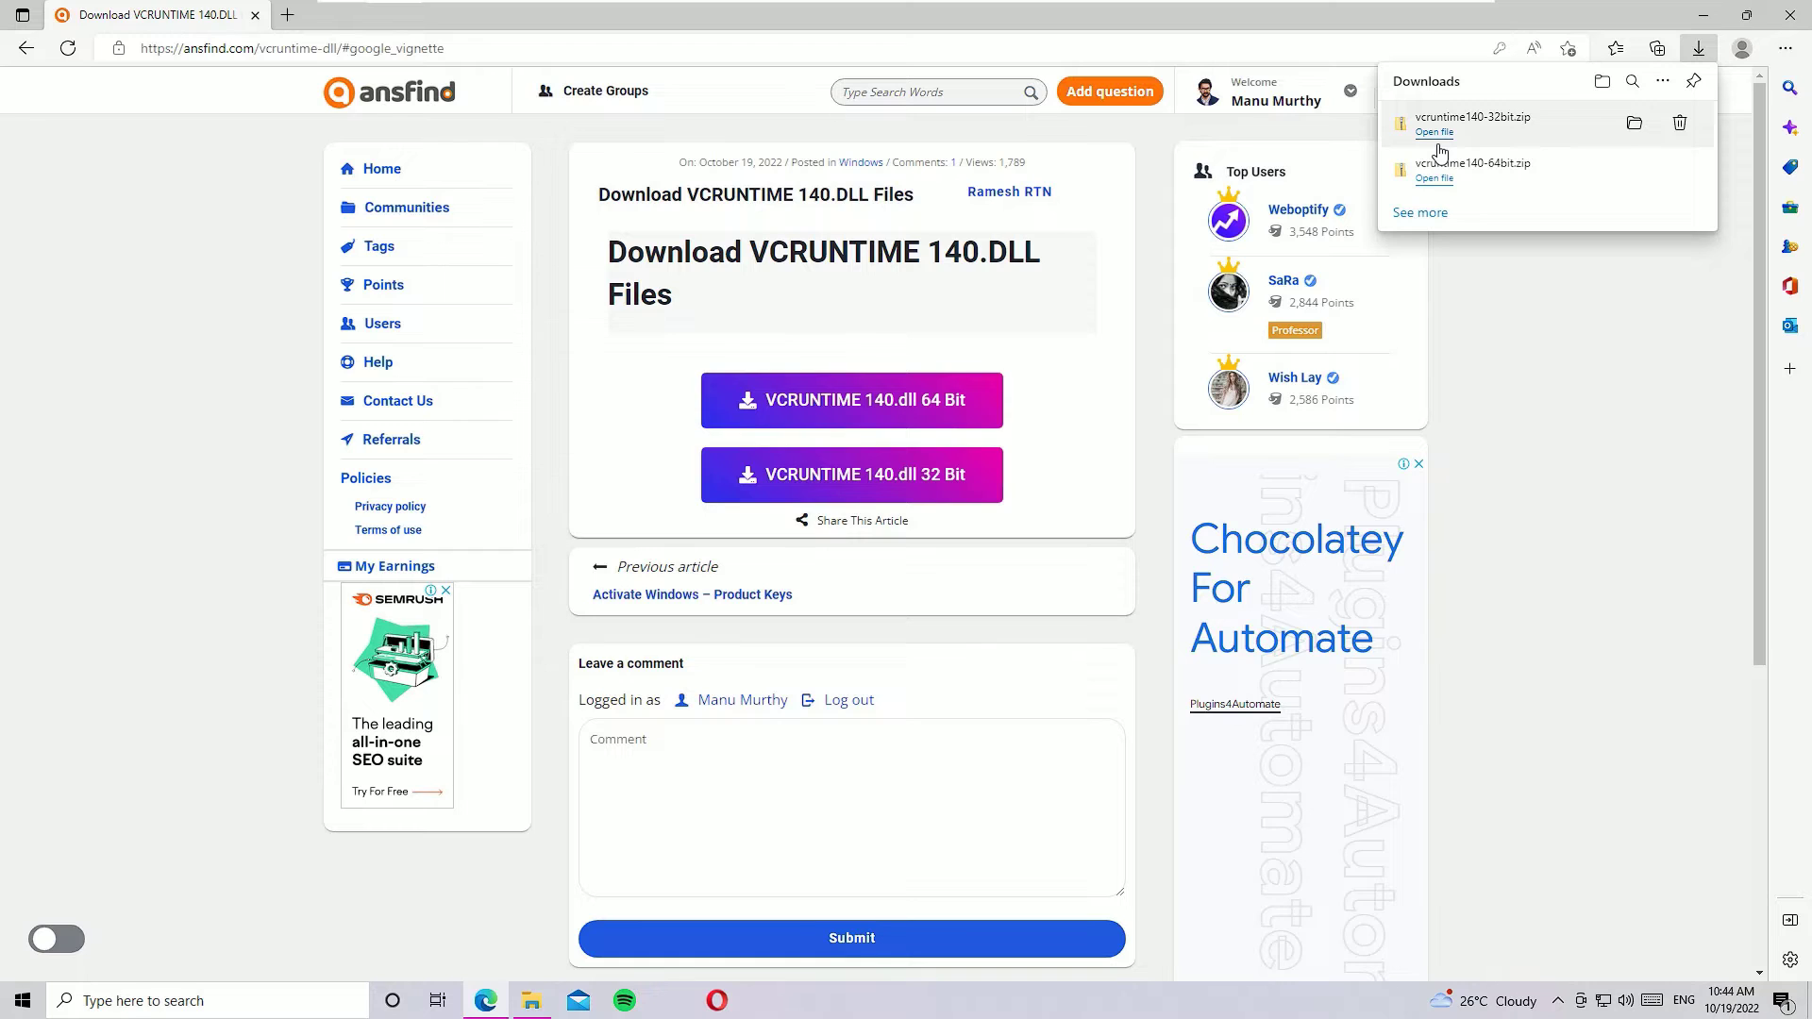
click(1634, 123)
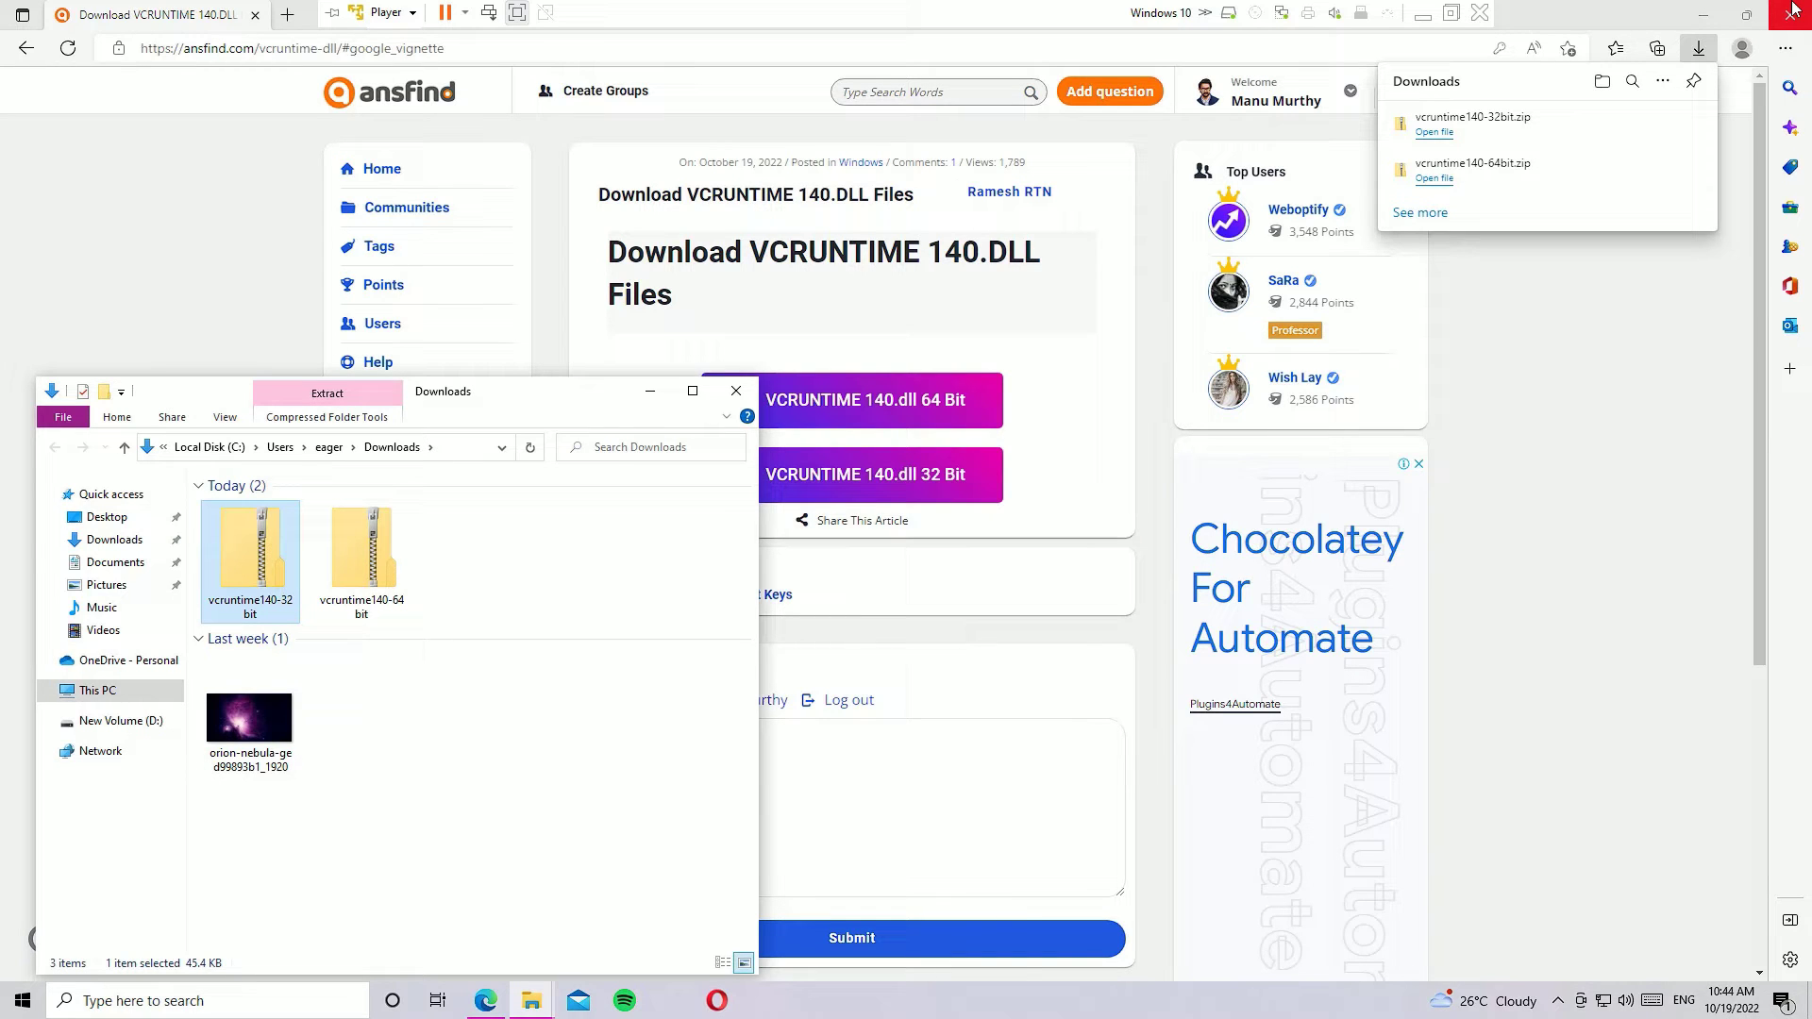
Step: Close Edge, move Downloads aside, and open C:\Windows\System32 in the This PC window
click(1793, 11)
drag(494, 394, 947, 223)
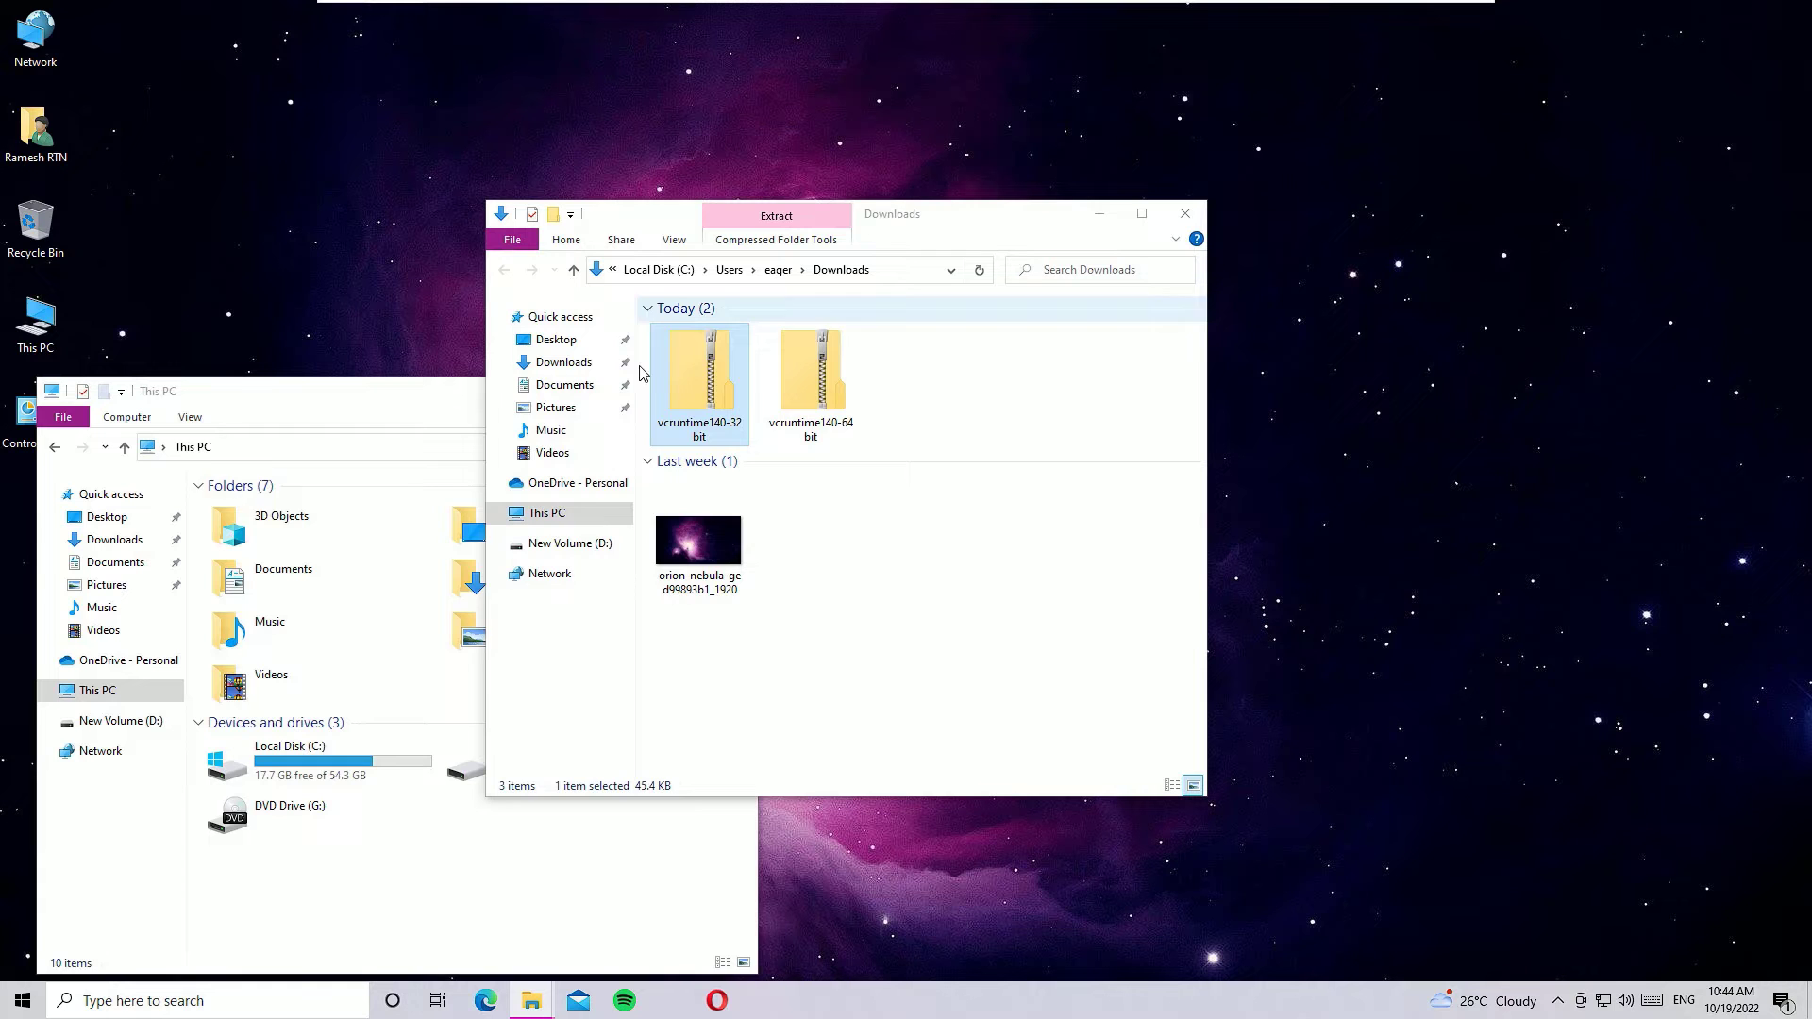
click(366, 423)
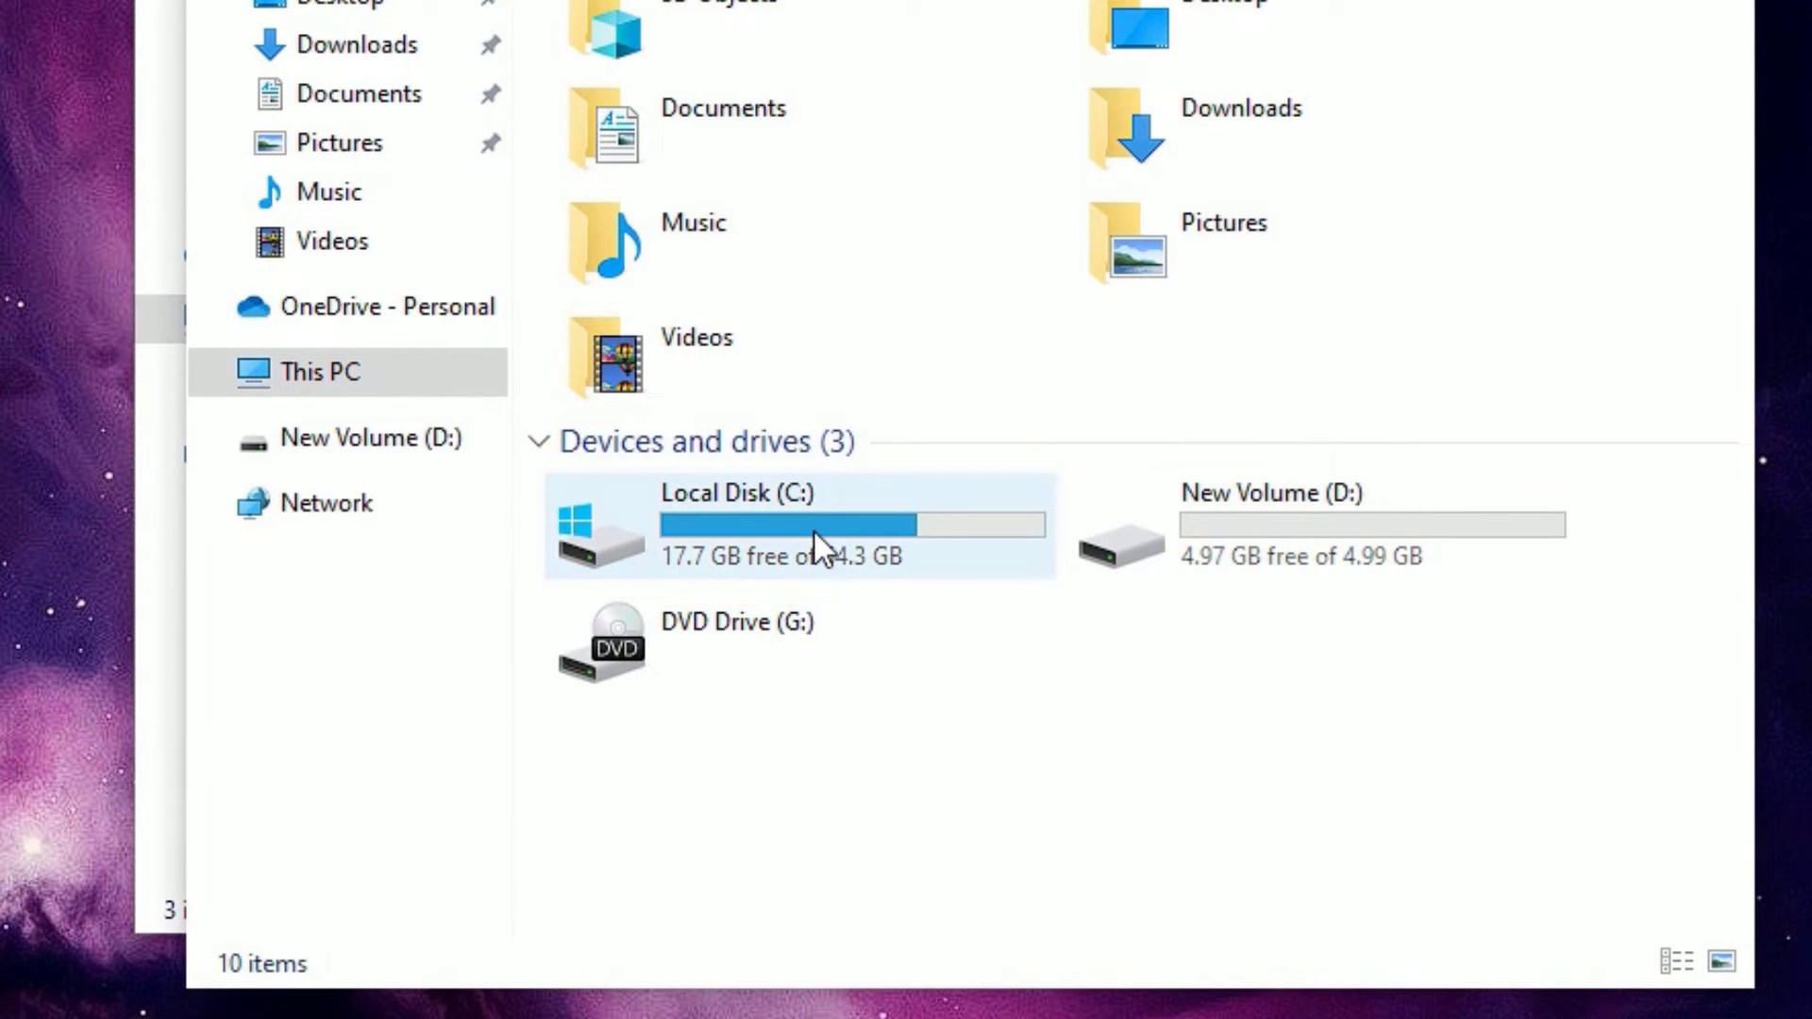
double_click(648, 500)
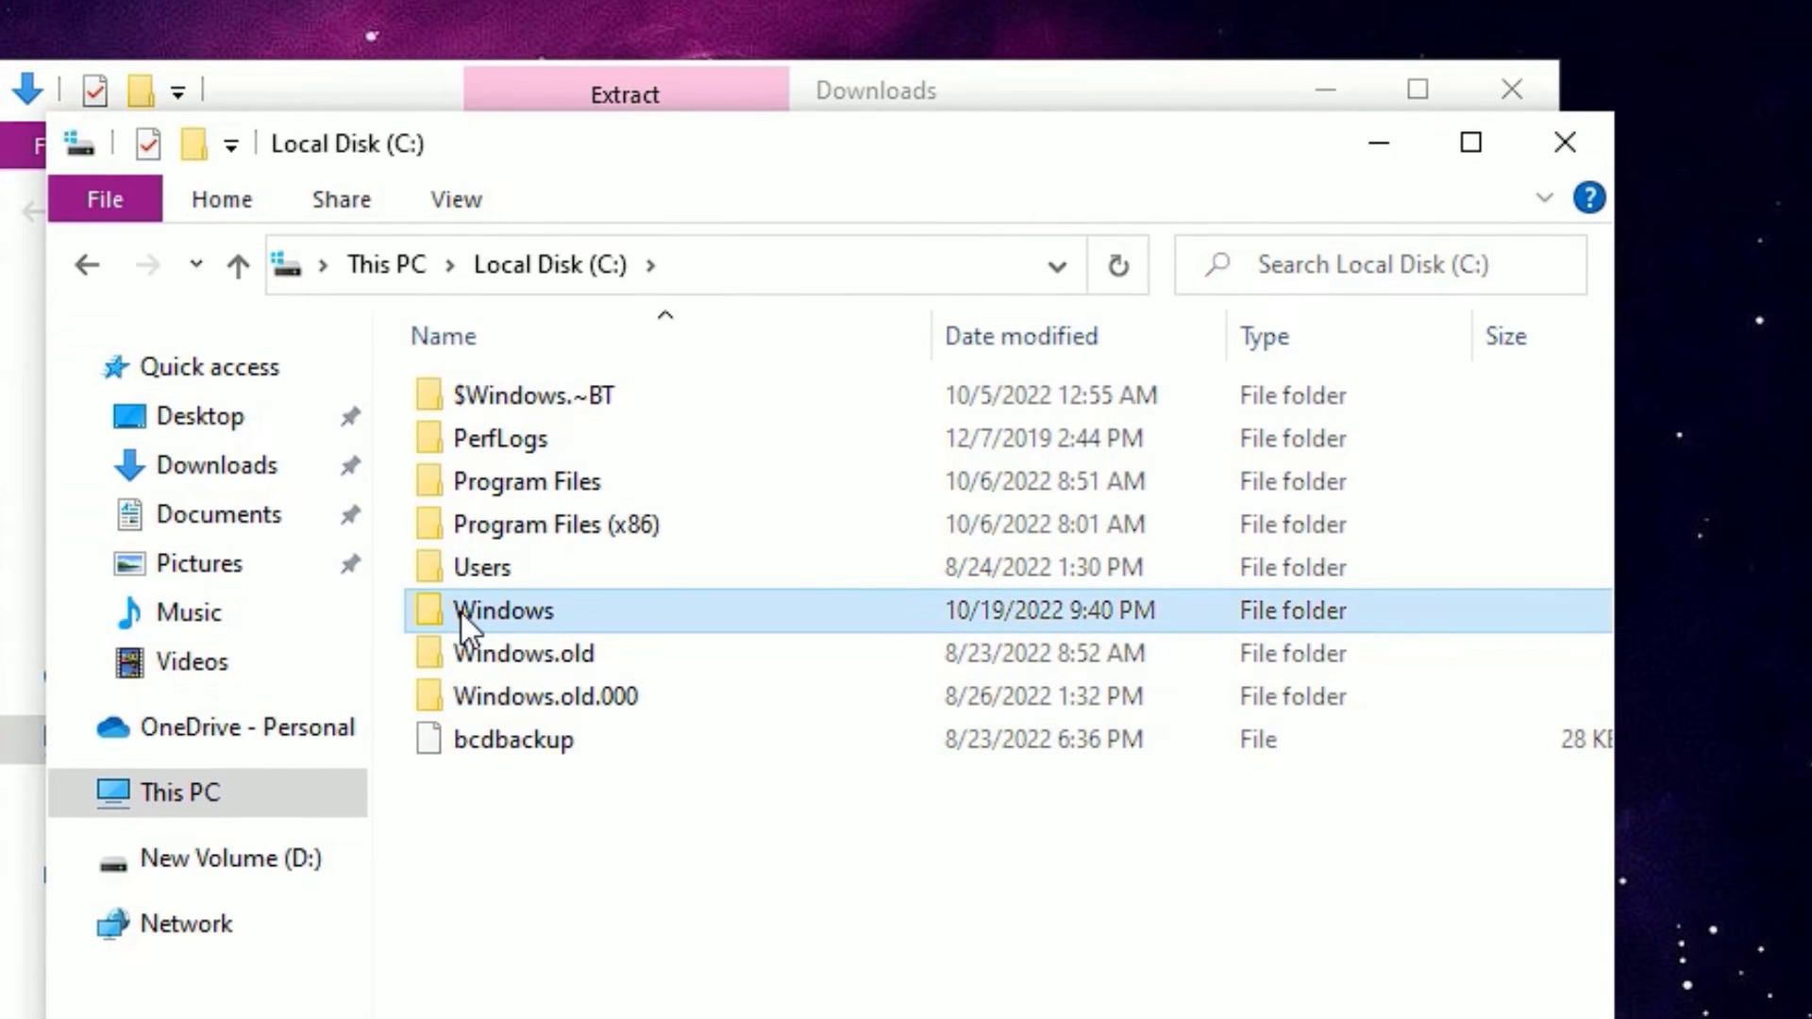
double_click(460, 612)
scroll(458, 610, down, 5)
scroll(459, 609, down, 12)
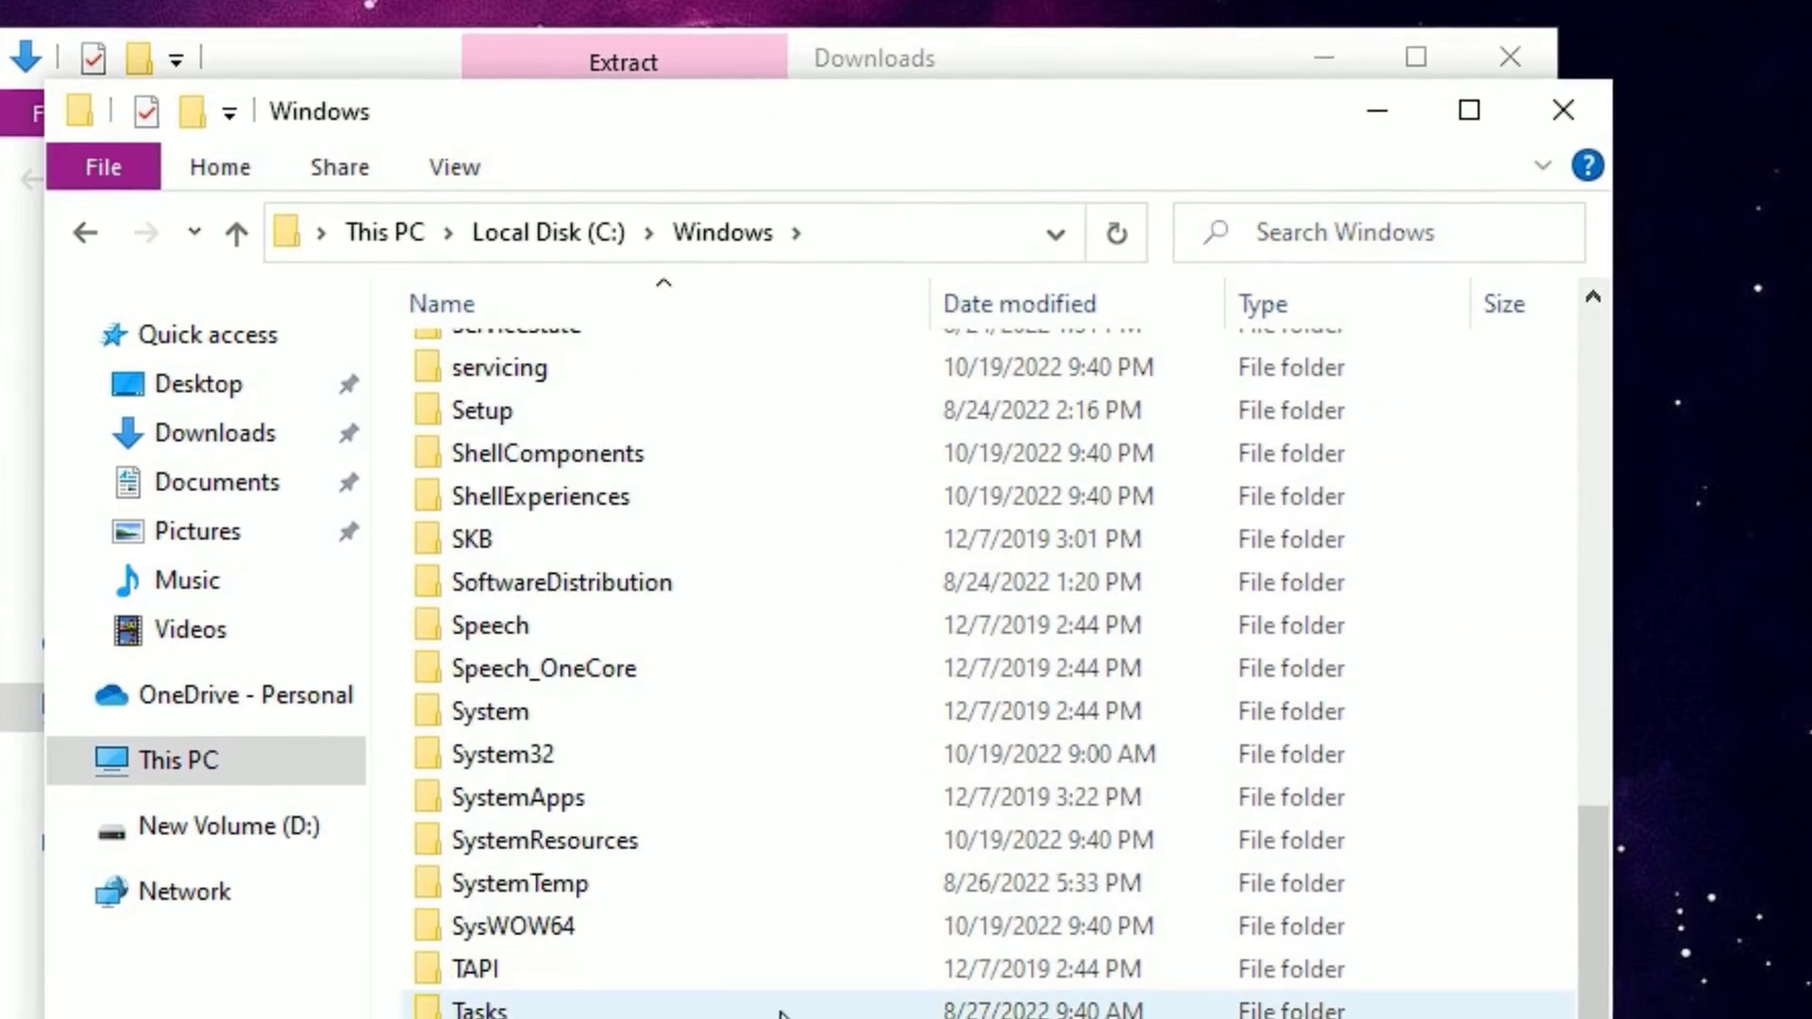
scroll(767, 750, down, 3)
scroll(768, 750, up, 2)
click(530, 350)
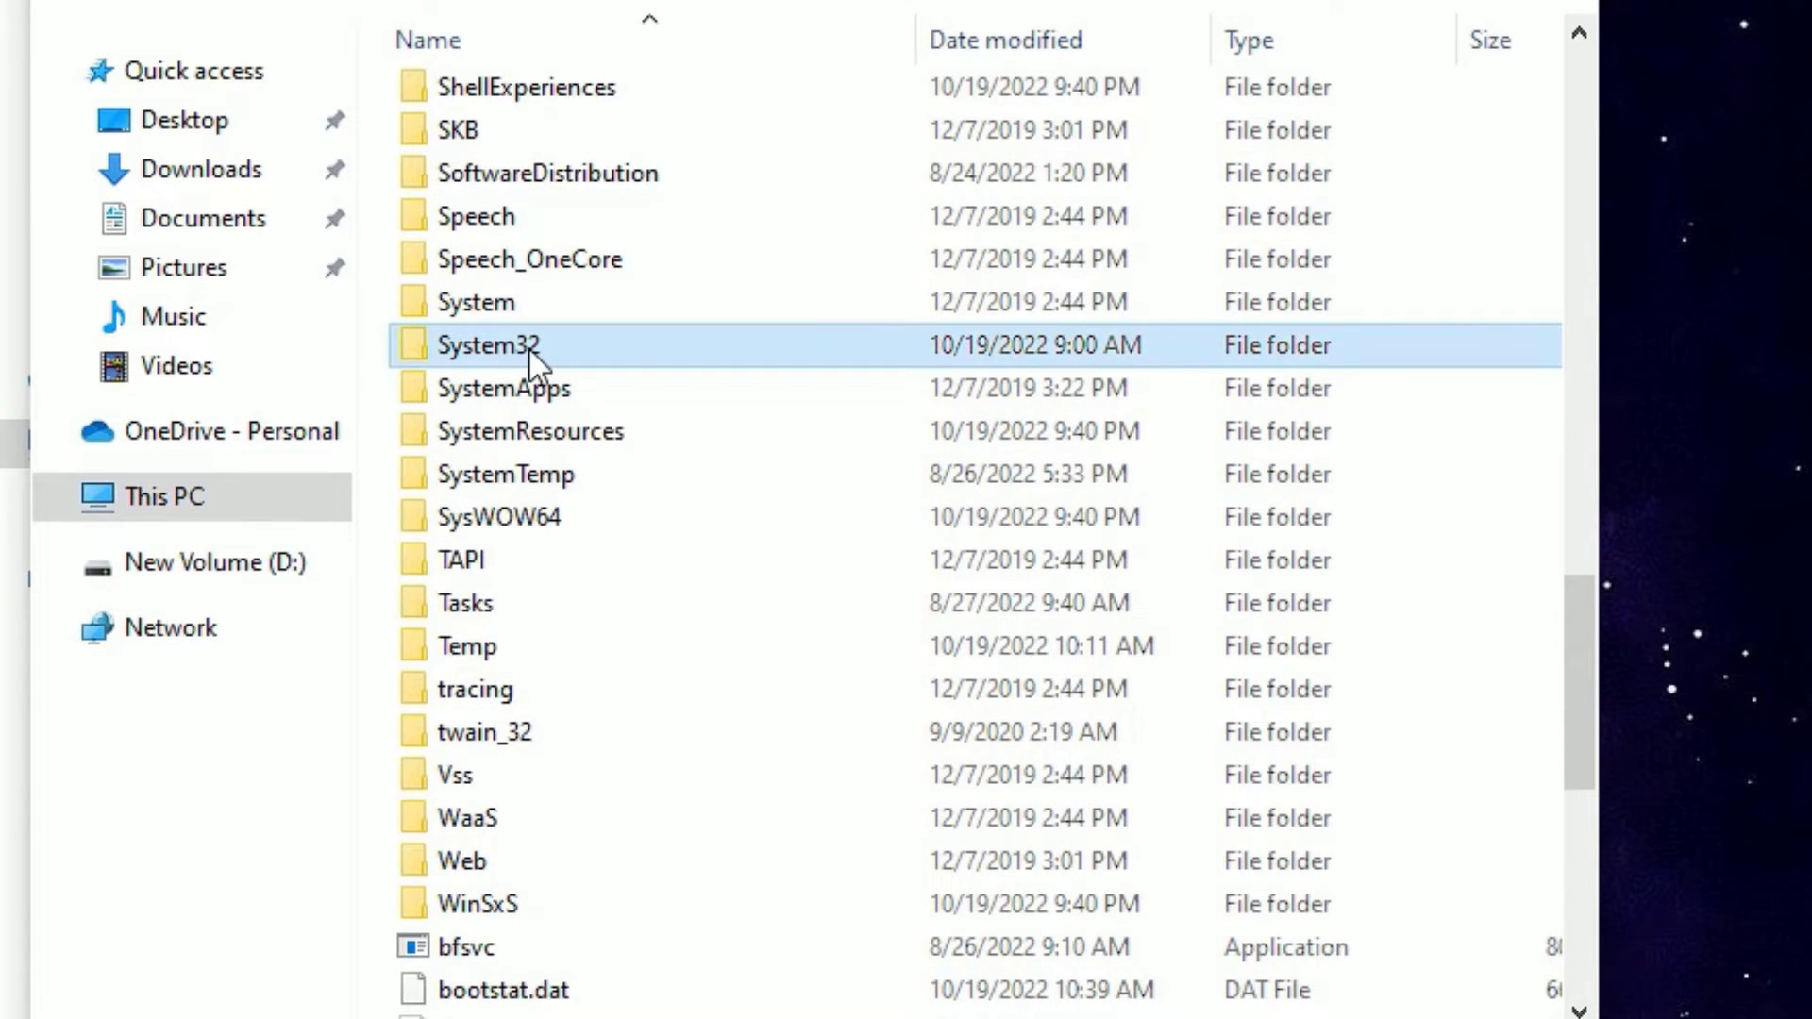
double_click(530, 350)
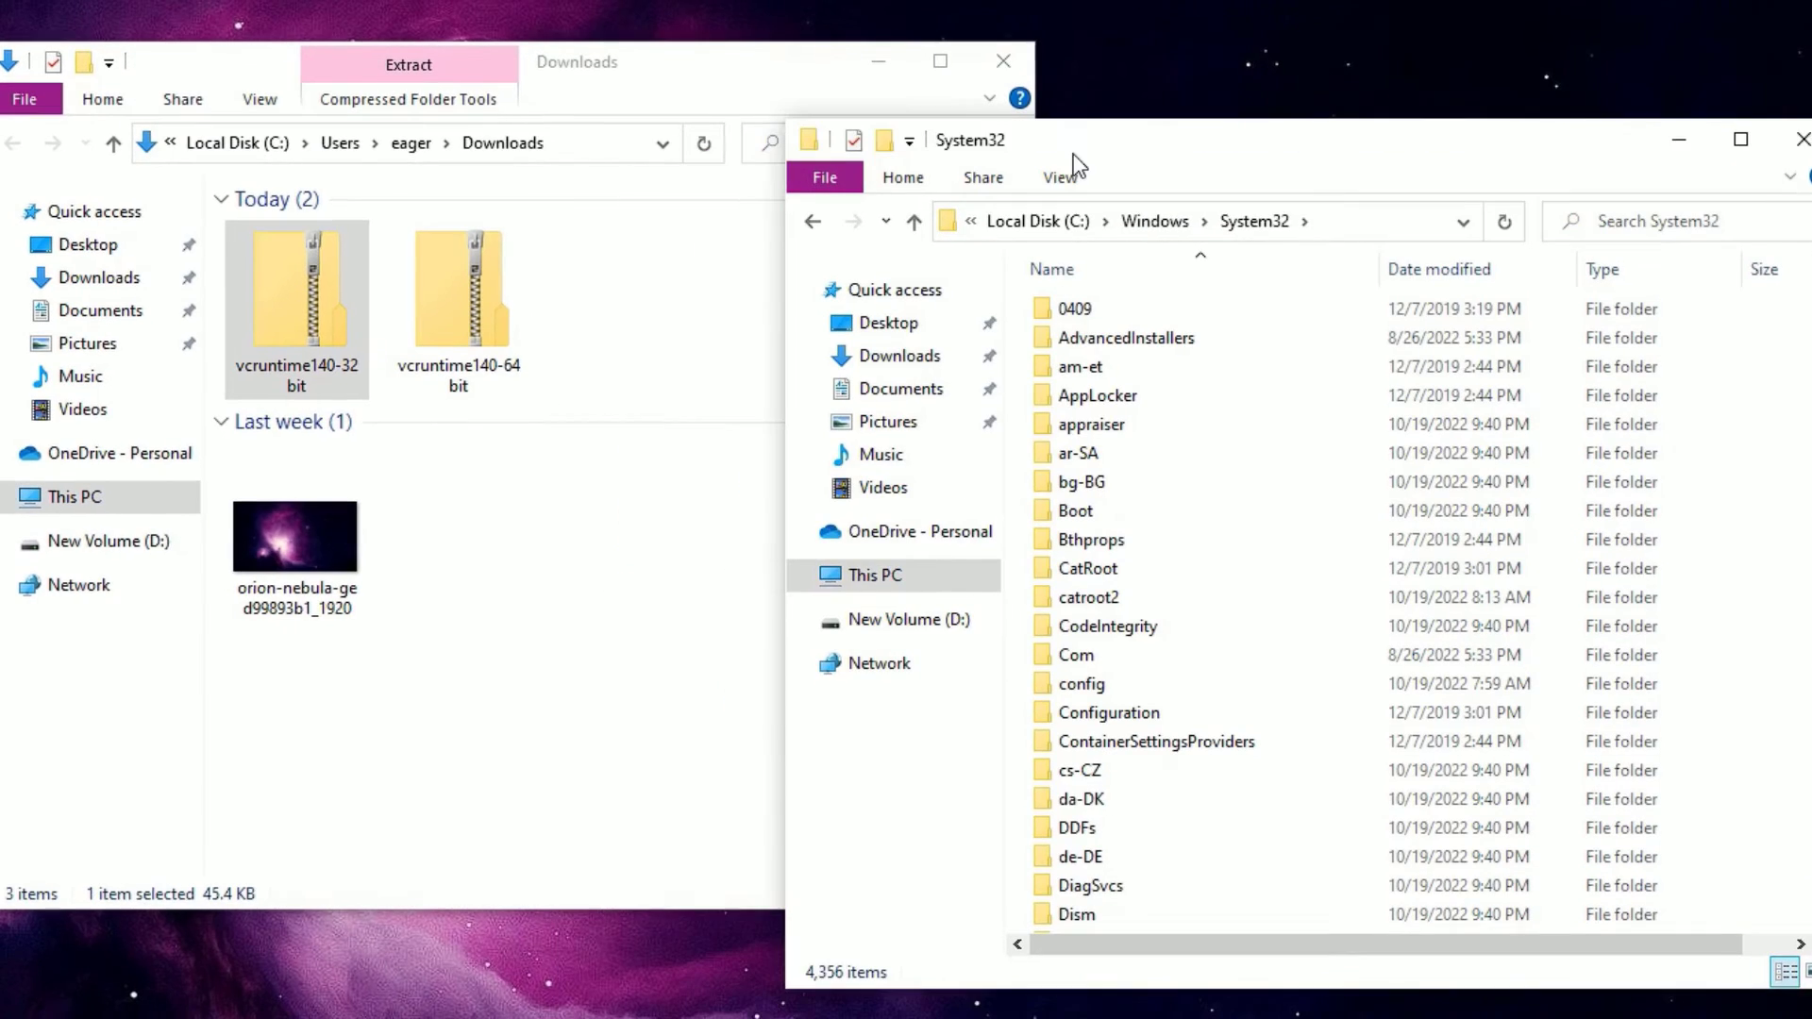
Step: Extract vcruntime140-64bit.zip into its default folder
drag(703, 90, 401, 77)
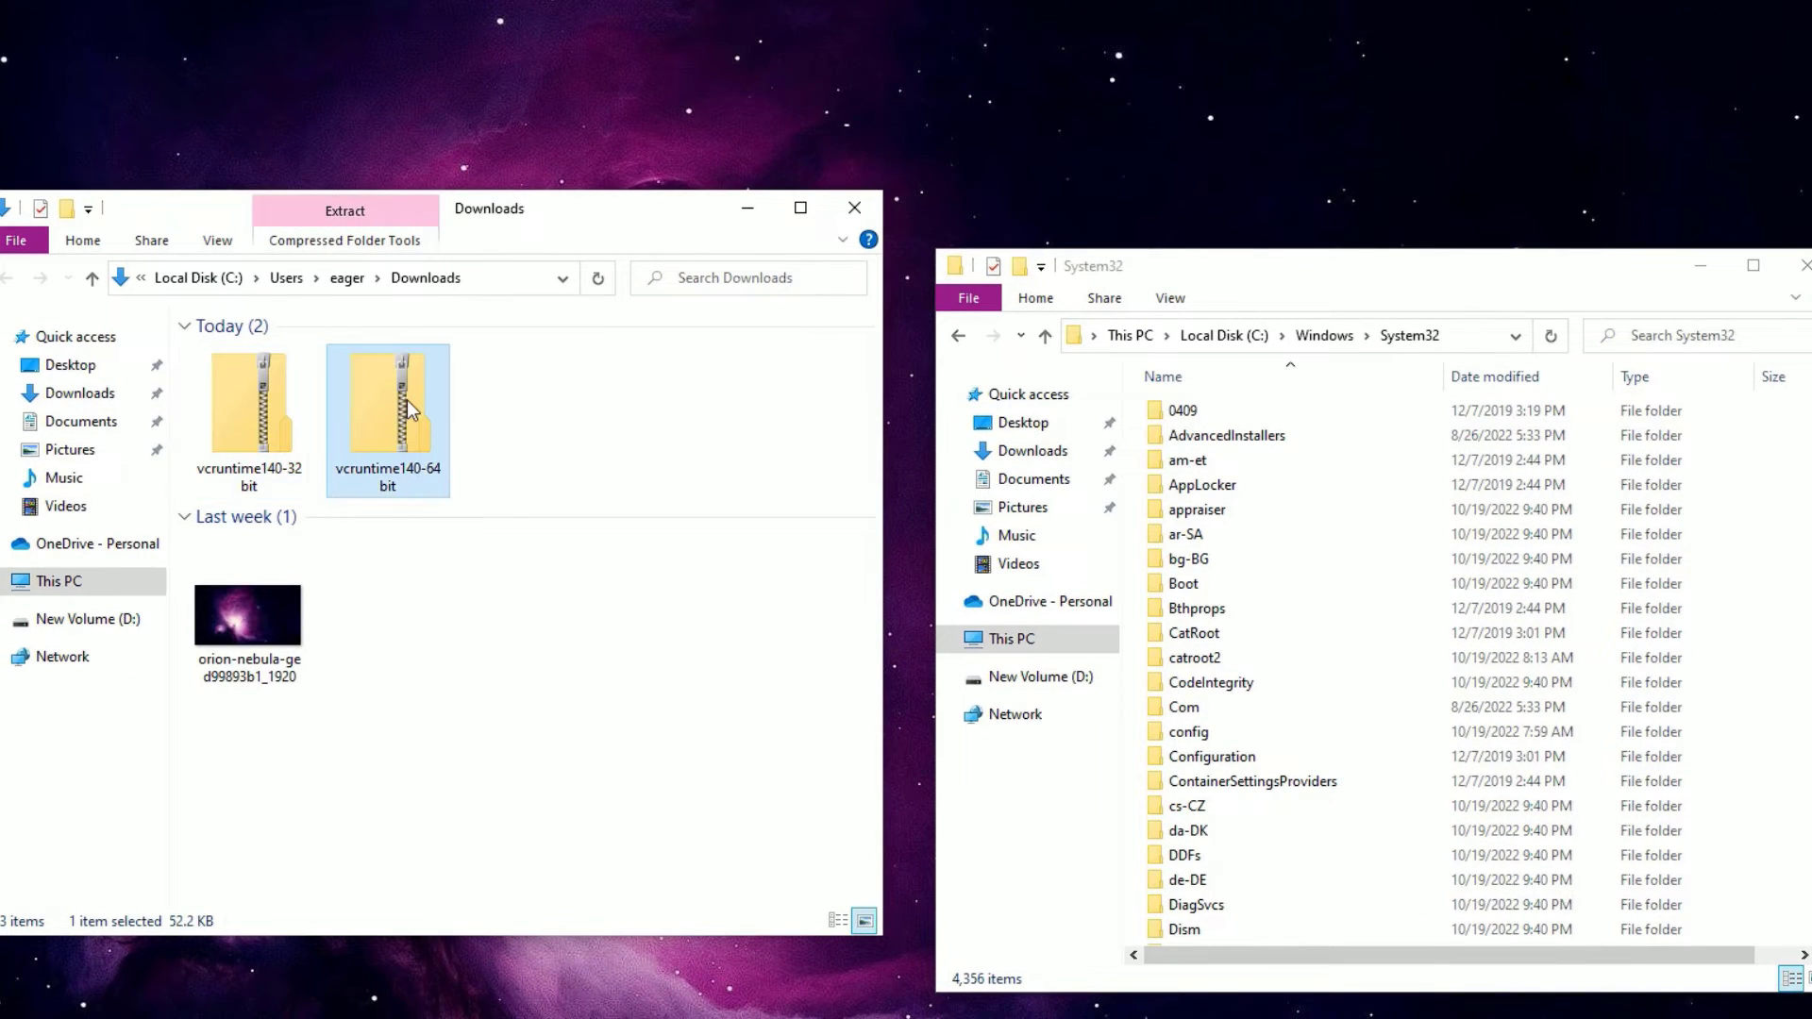
click(392, 395)
right_click(413, 436)
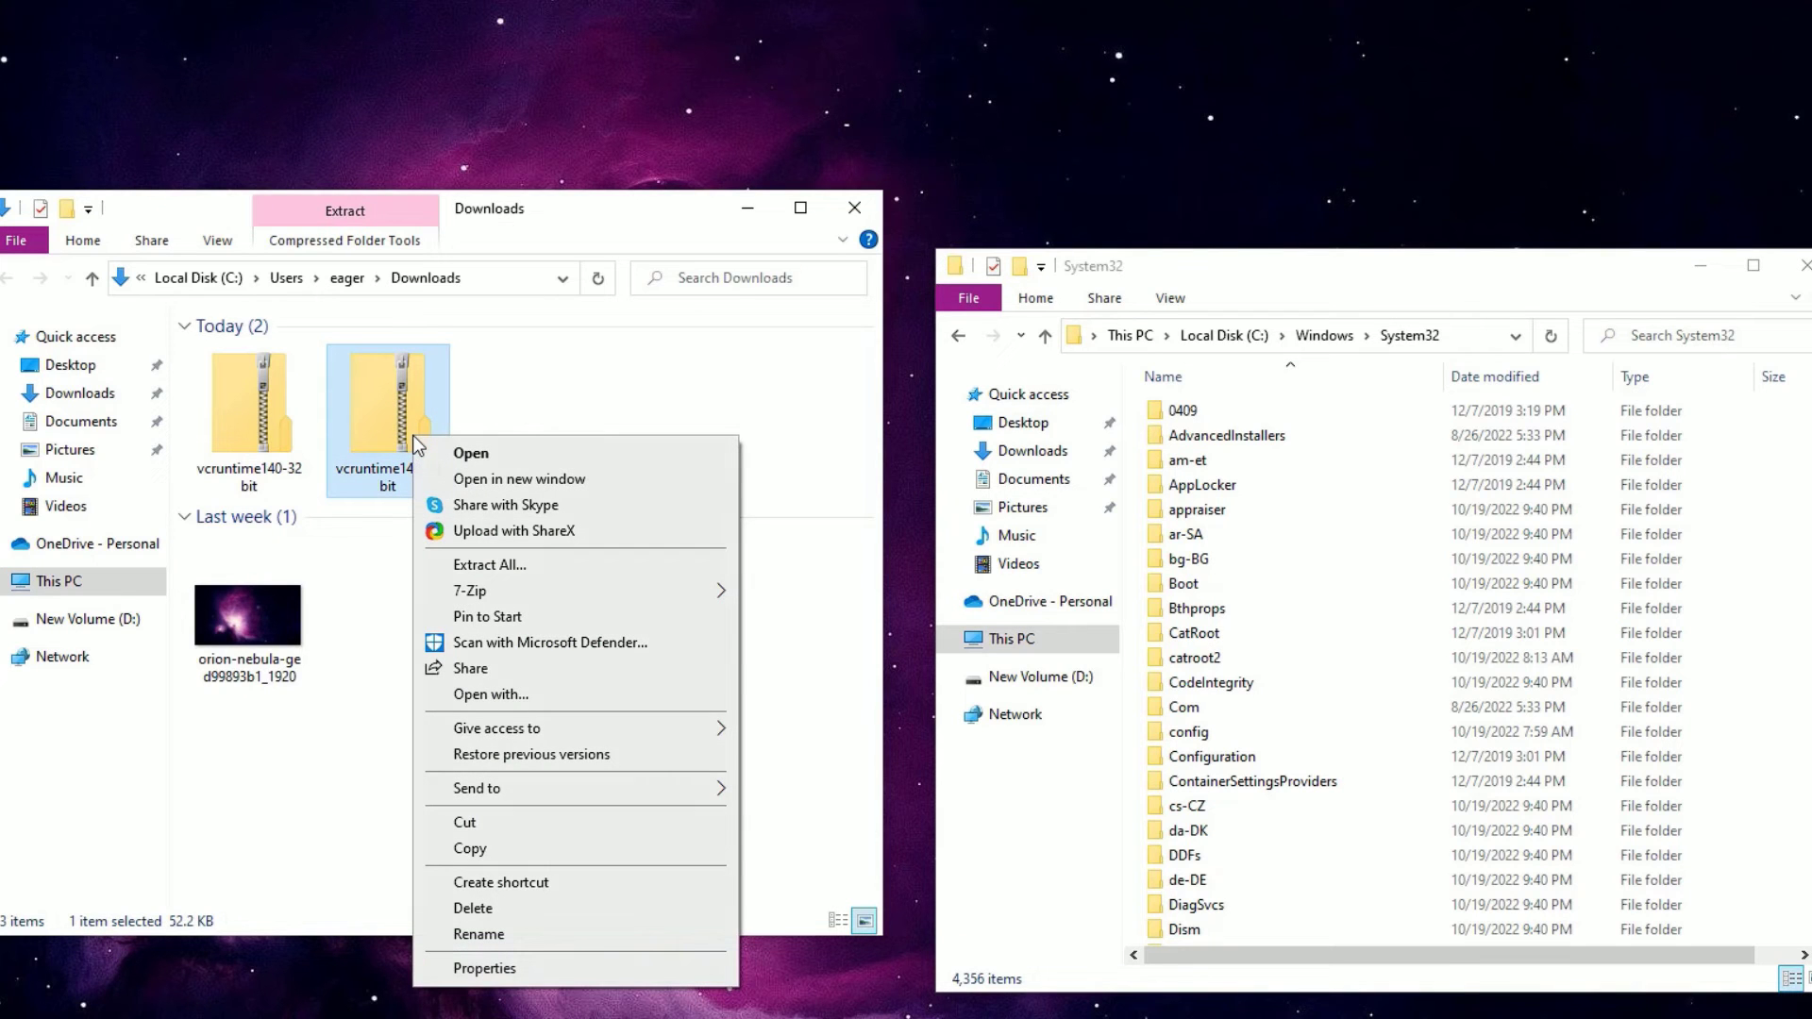
click(487, 564)
click(979, 781)
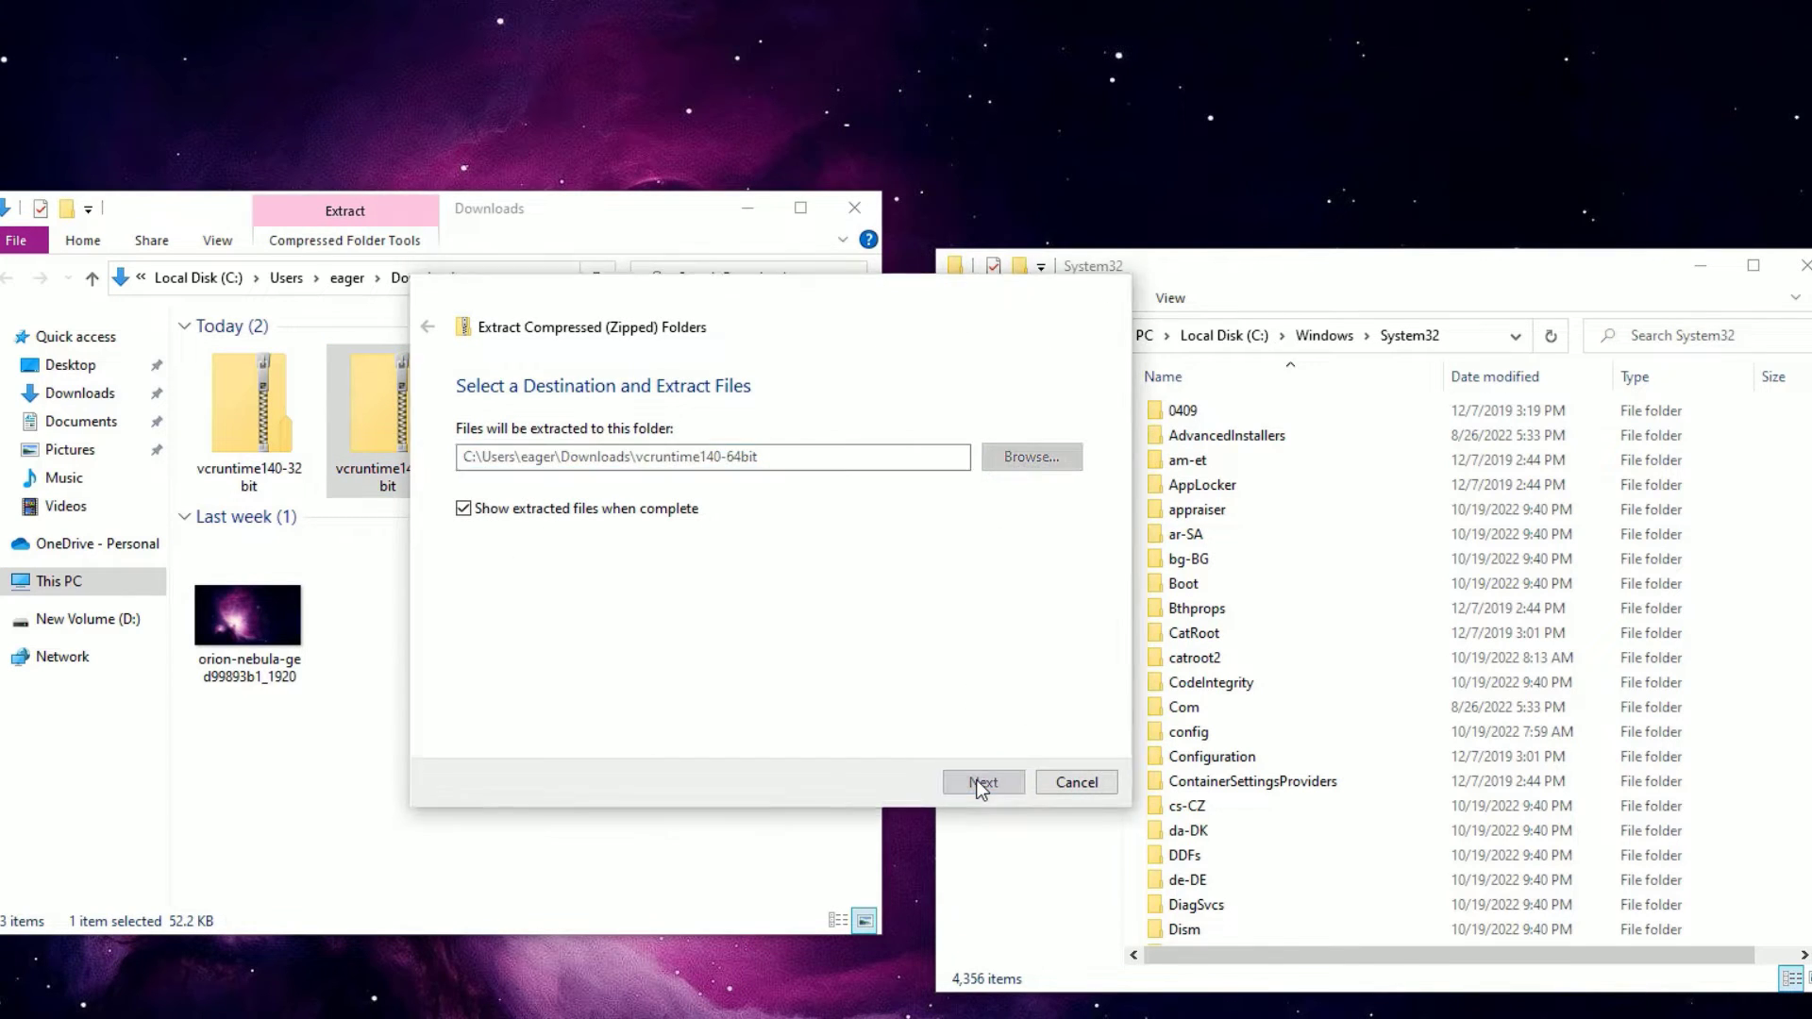
Step: Copy README and vcruntime140.dll into System32, replacing the existing DLL with admin permission
drag(425, 557, 344, 449)
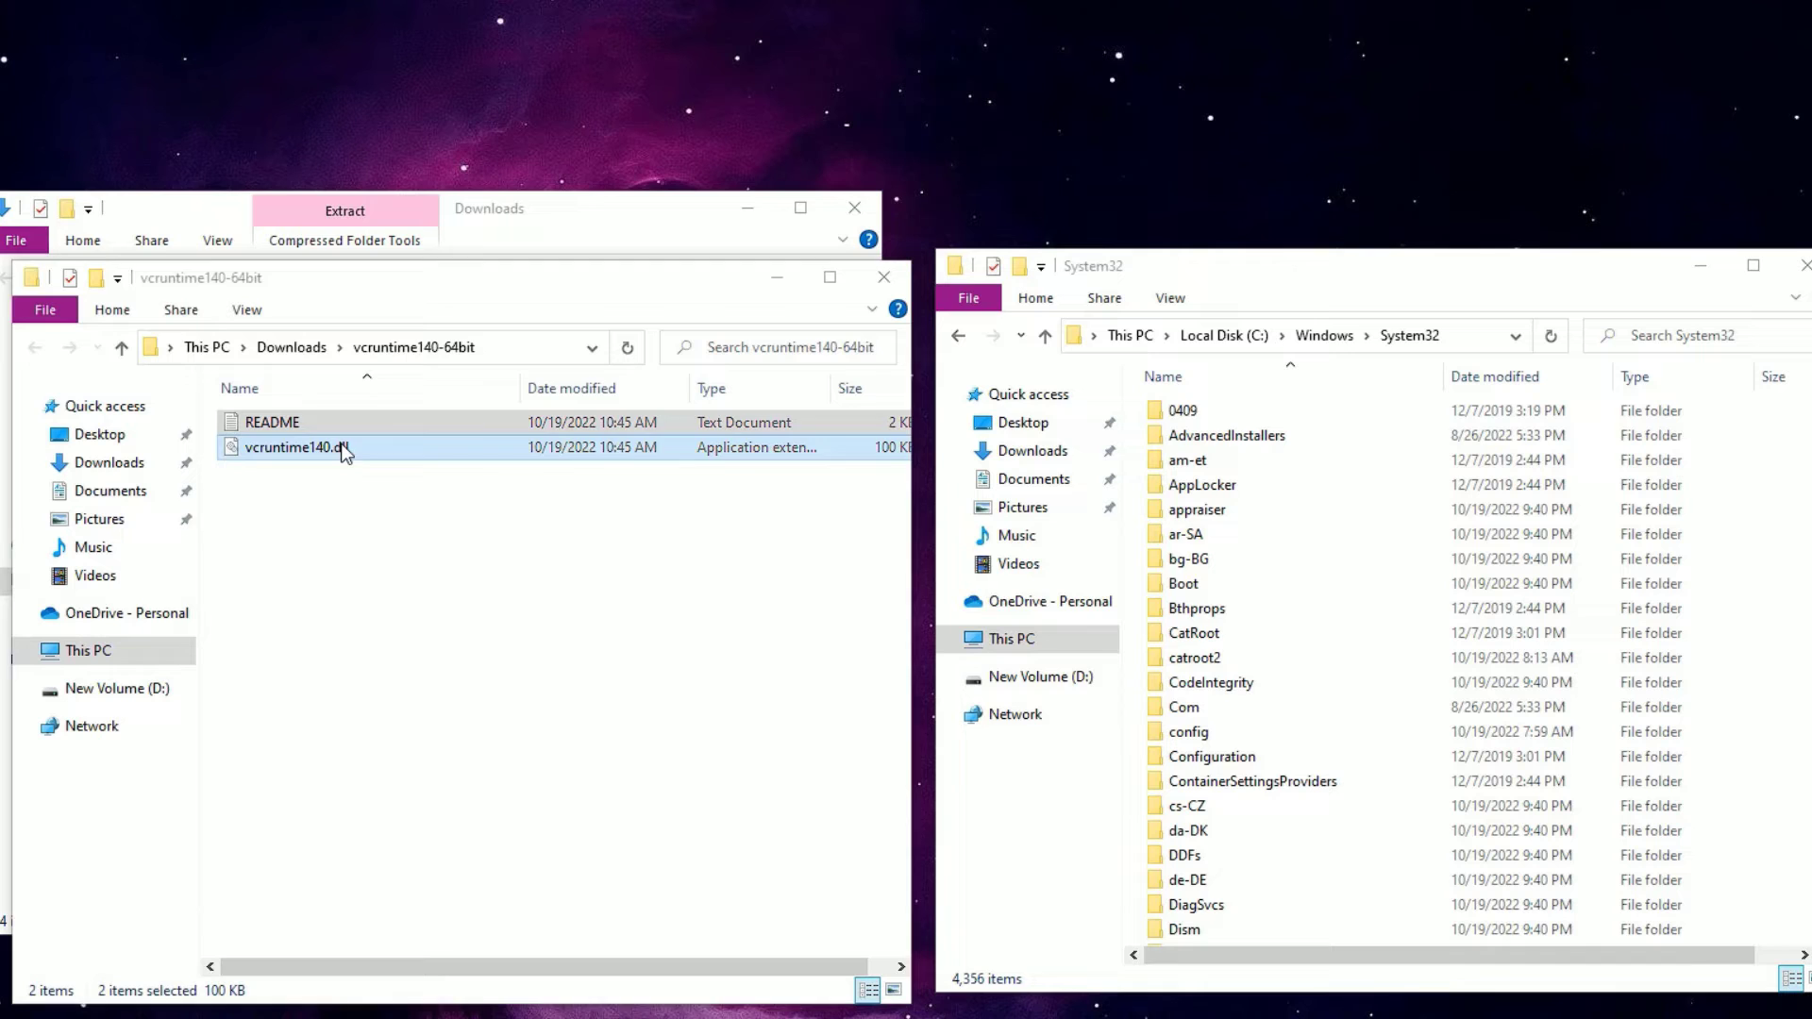
right_click(343, 449)
click(397, 670)
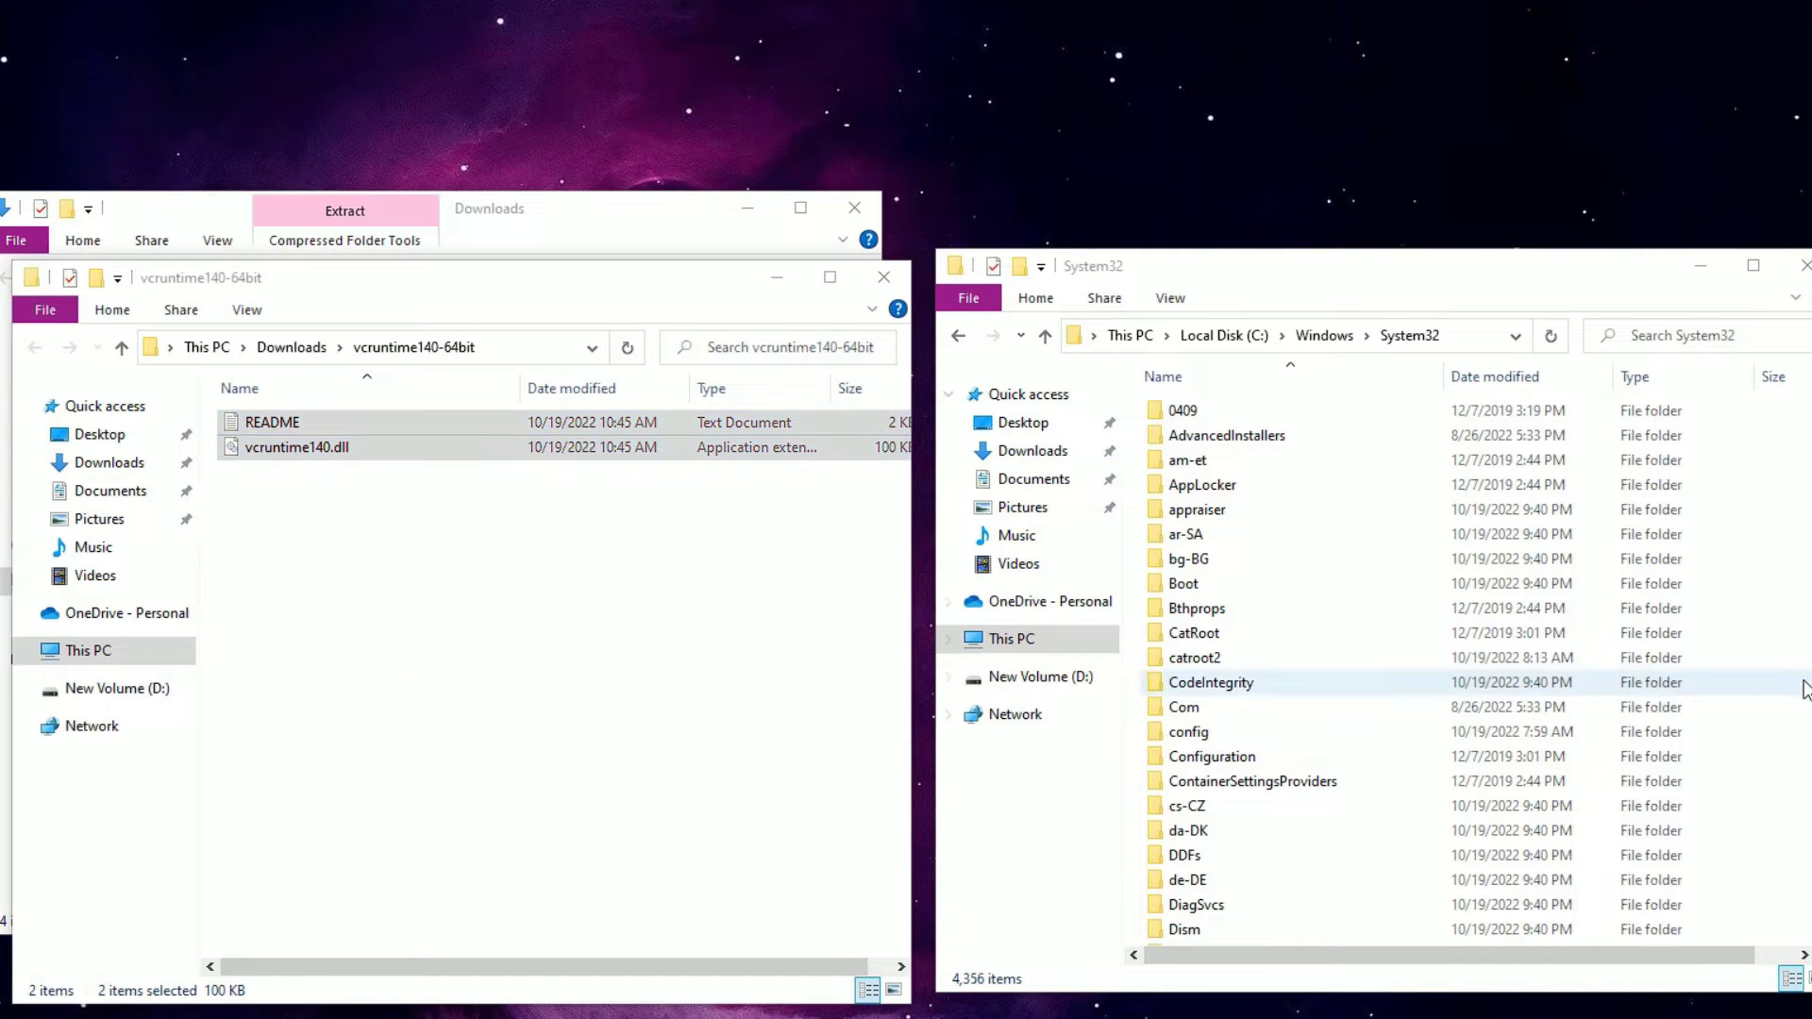
right_click(1681, 681)
click(1736, 809)
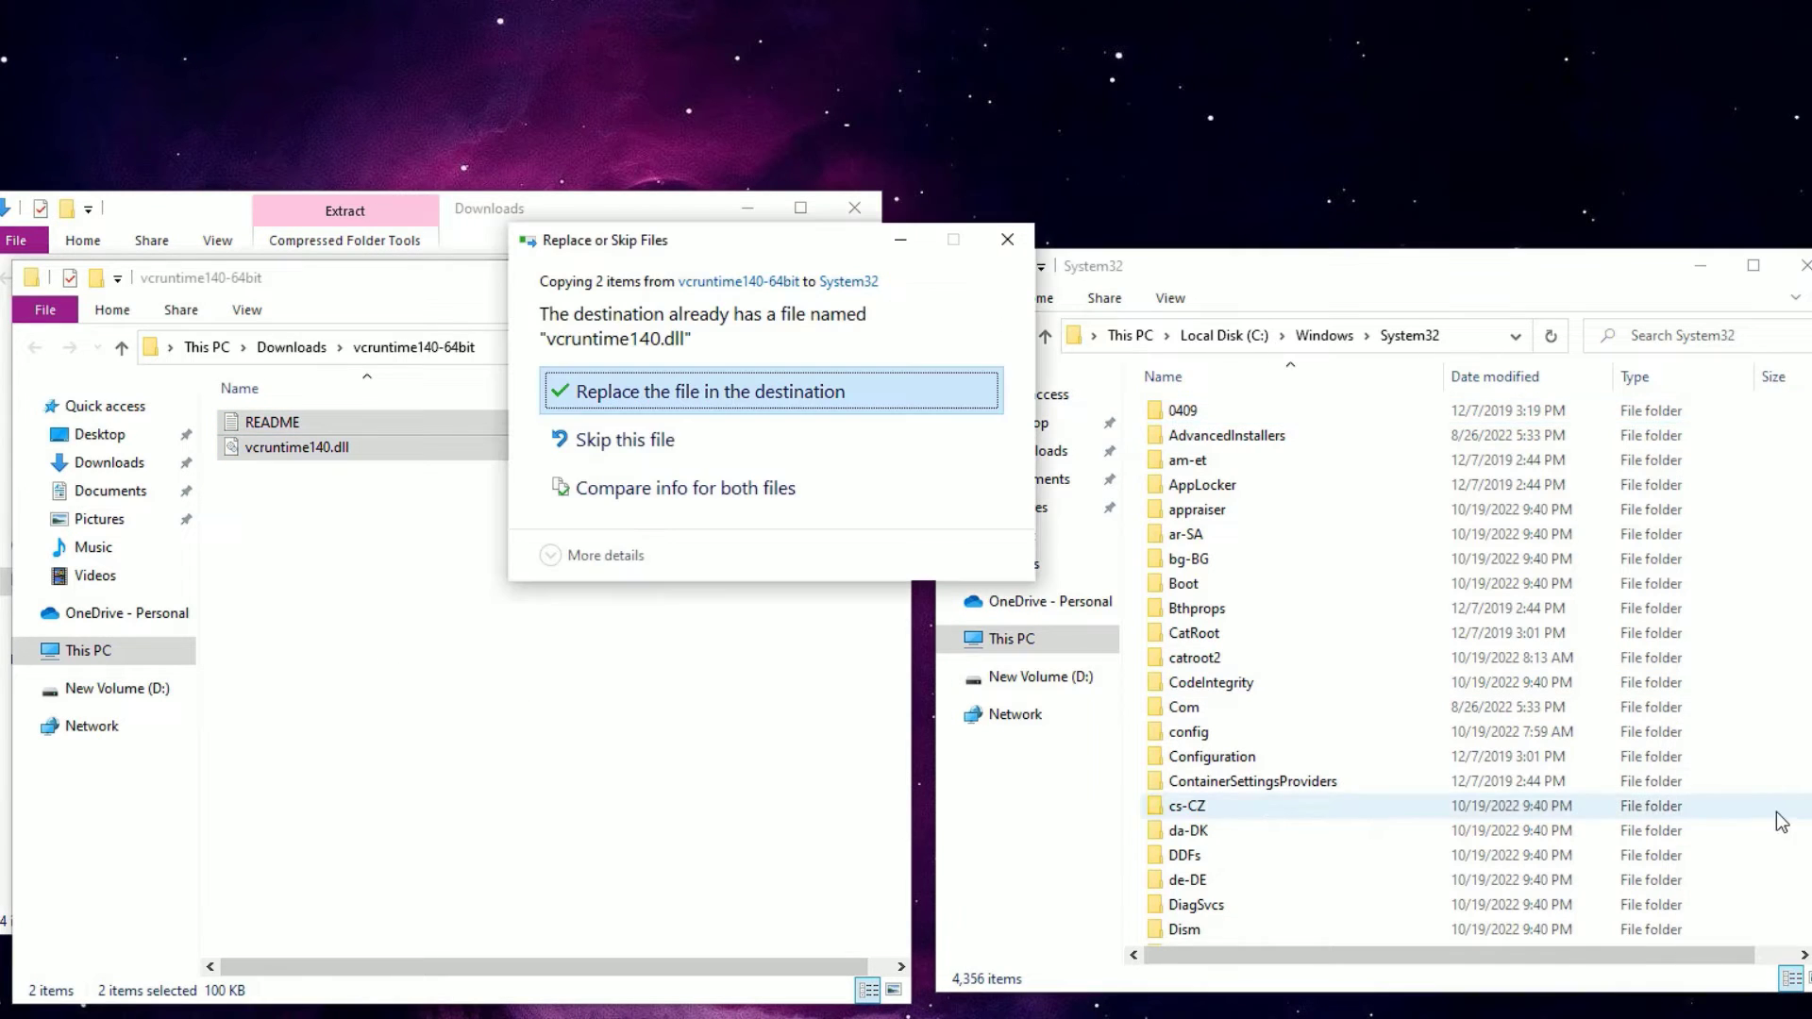
click(695, 393)
click(712, 440)
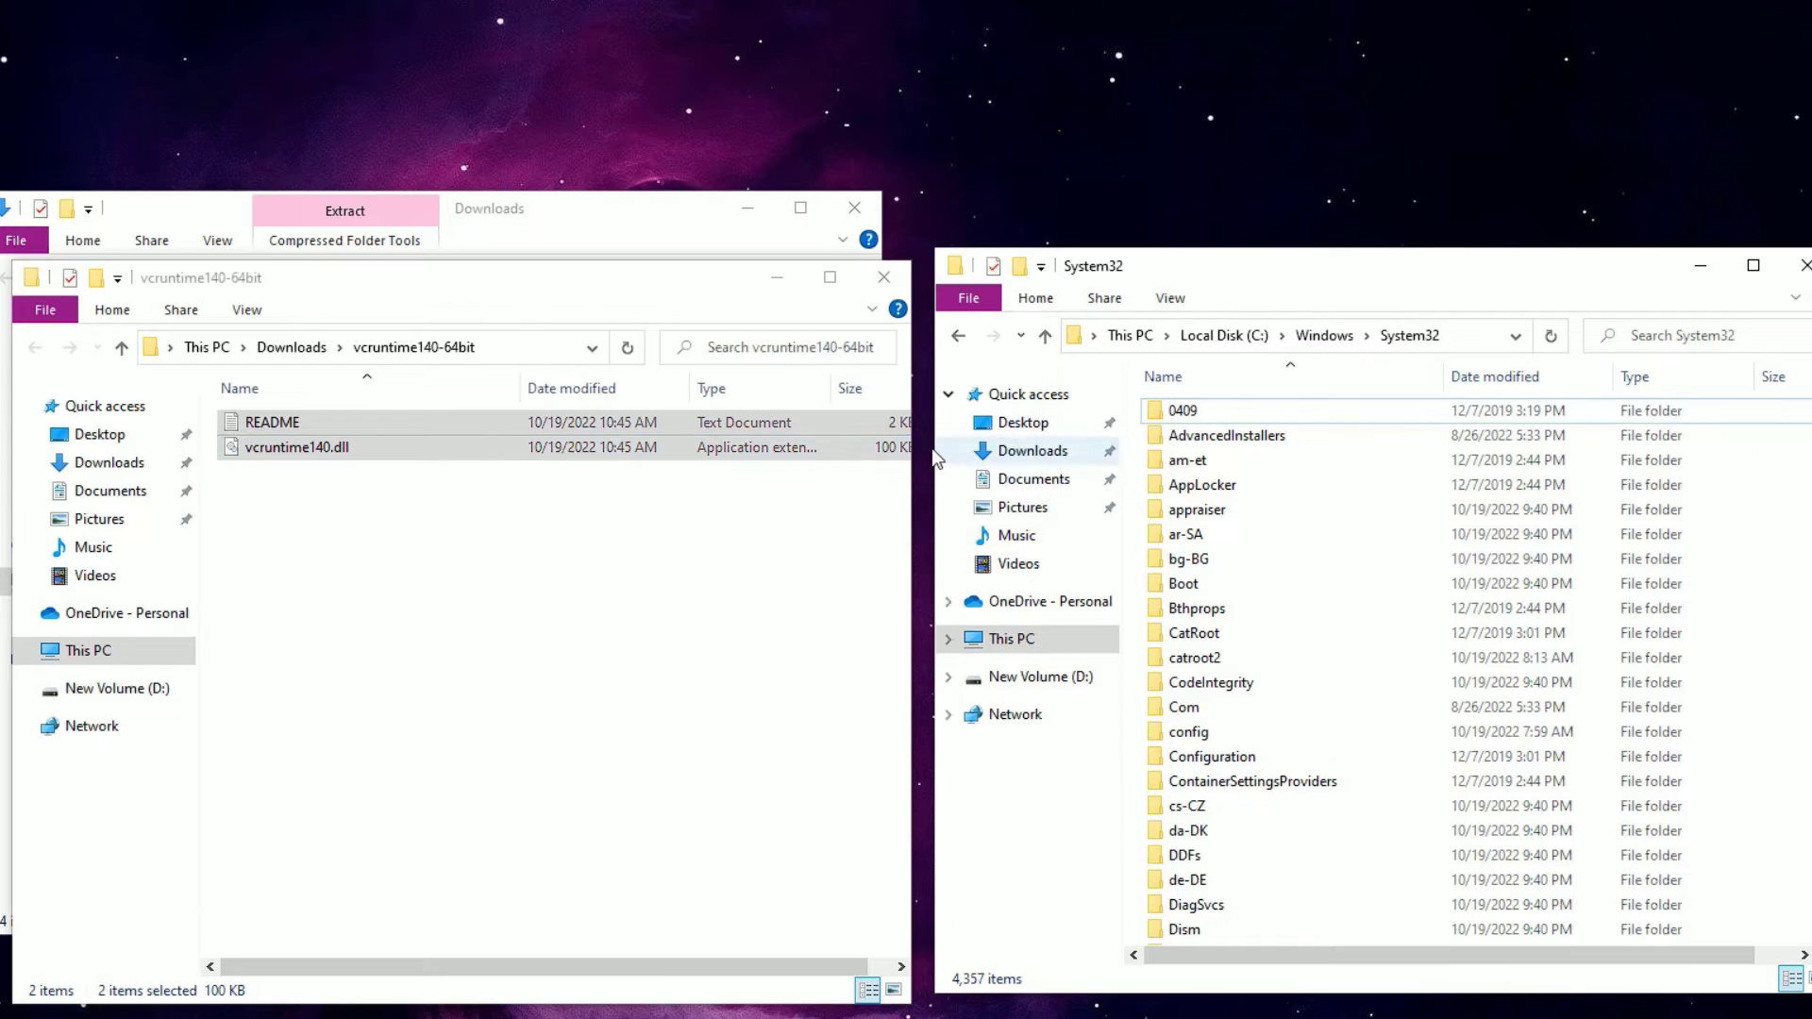
Step: Close the 64-bit folder and extract vcruntime140-32bit.zip into its default folder
click(889, 277)
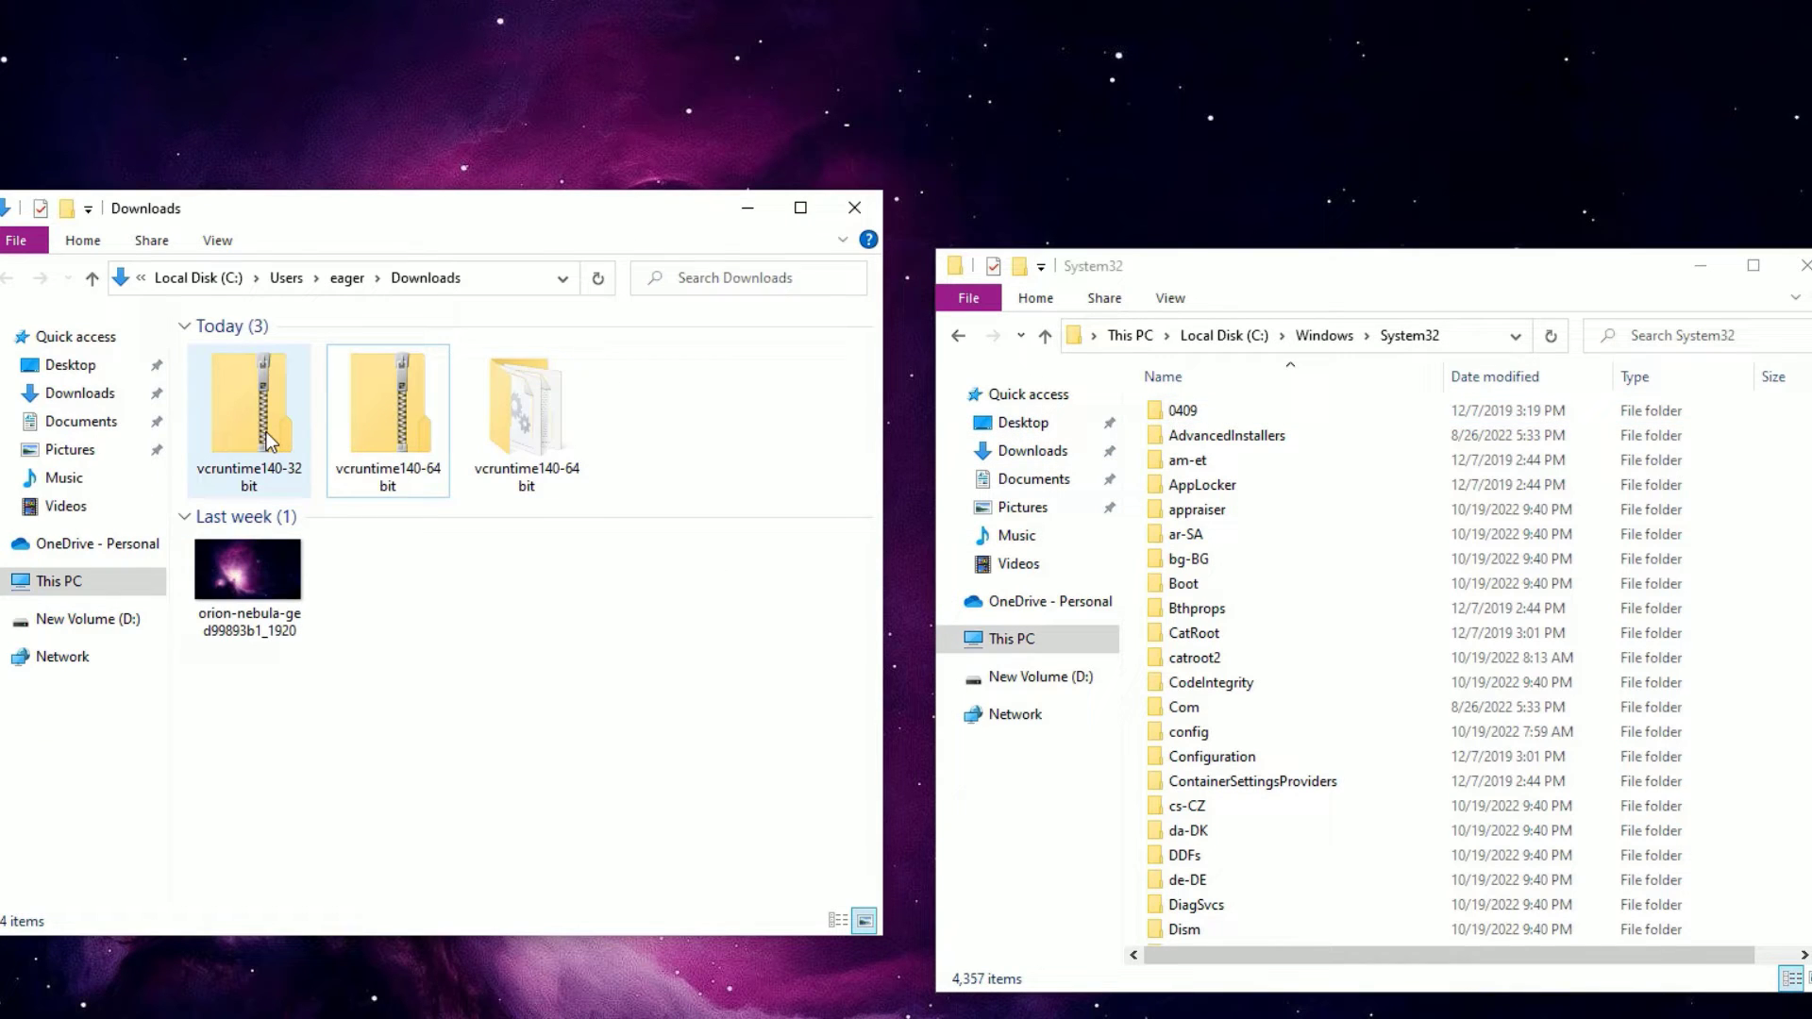
right_click(269, 440)
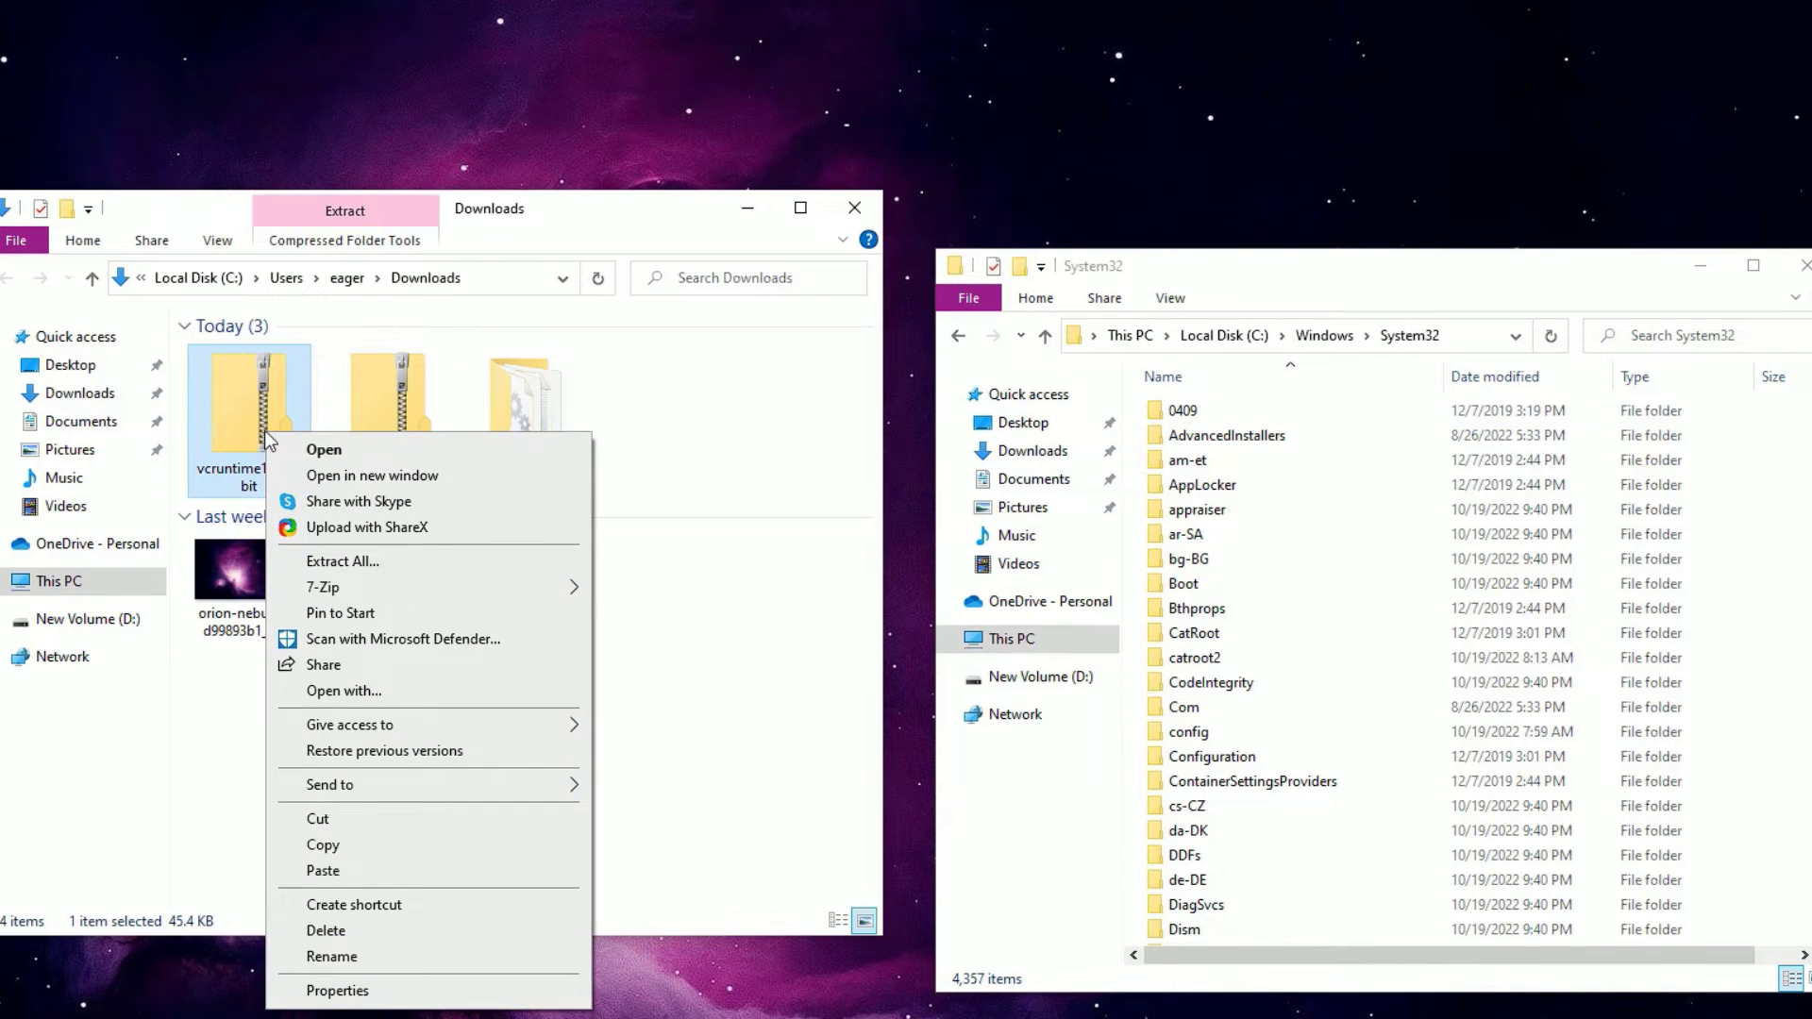
click(366, 563)
click(980, 783)
Step: Copy the 32-bit README and vcruntime140.dll into SysWOW64, replacing the old DLL with admin permission
drag(482, 606, 248, 422)
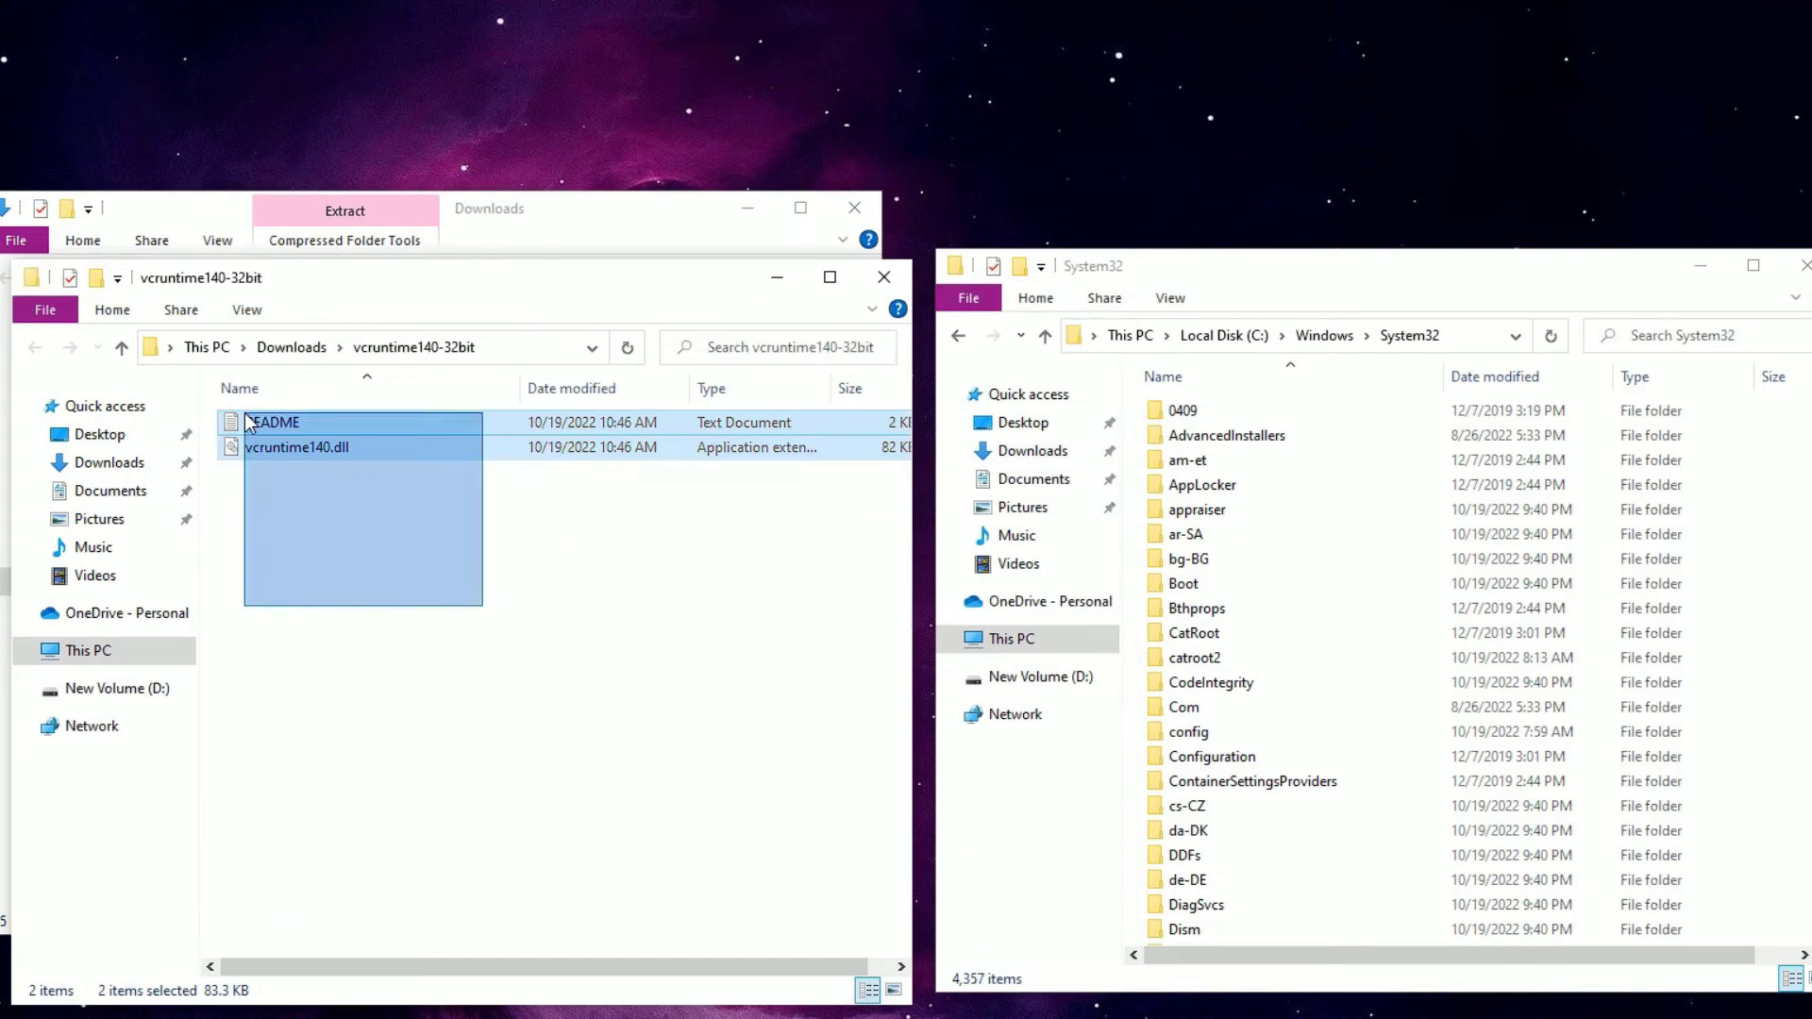
right_click(248, 421)
click(283, 635)
click(1045, 335)
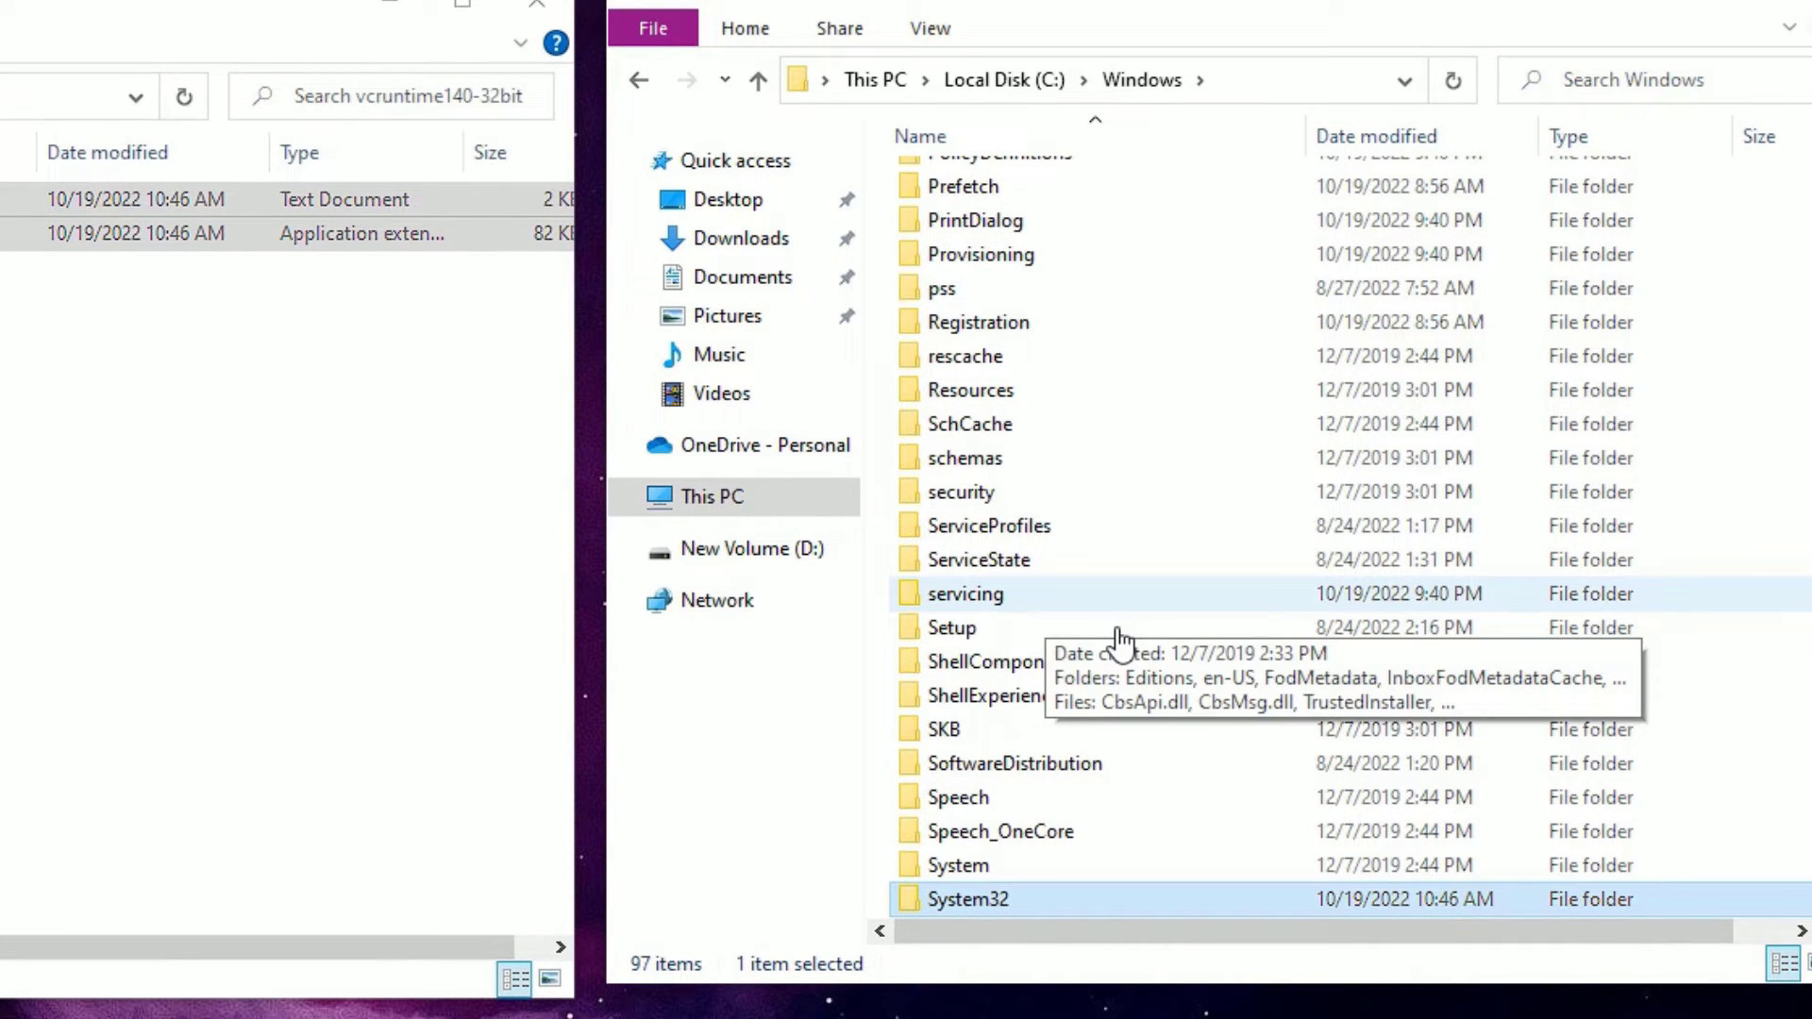
scroll(1121, 642, down, 2)
click(943, 834)
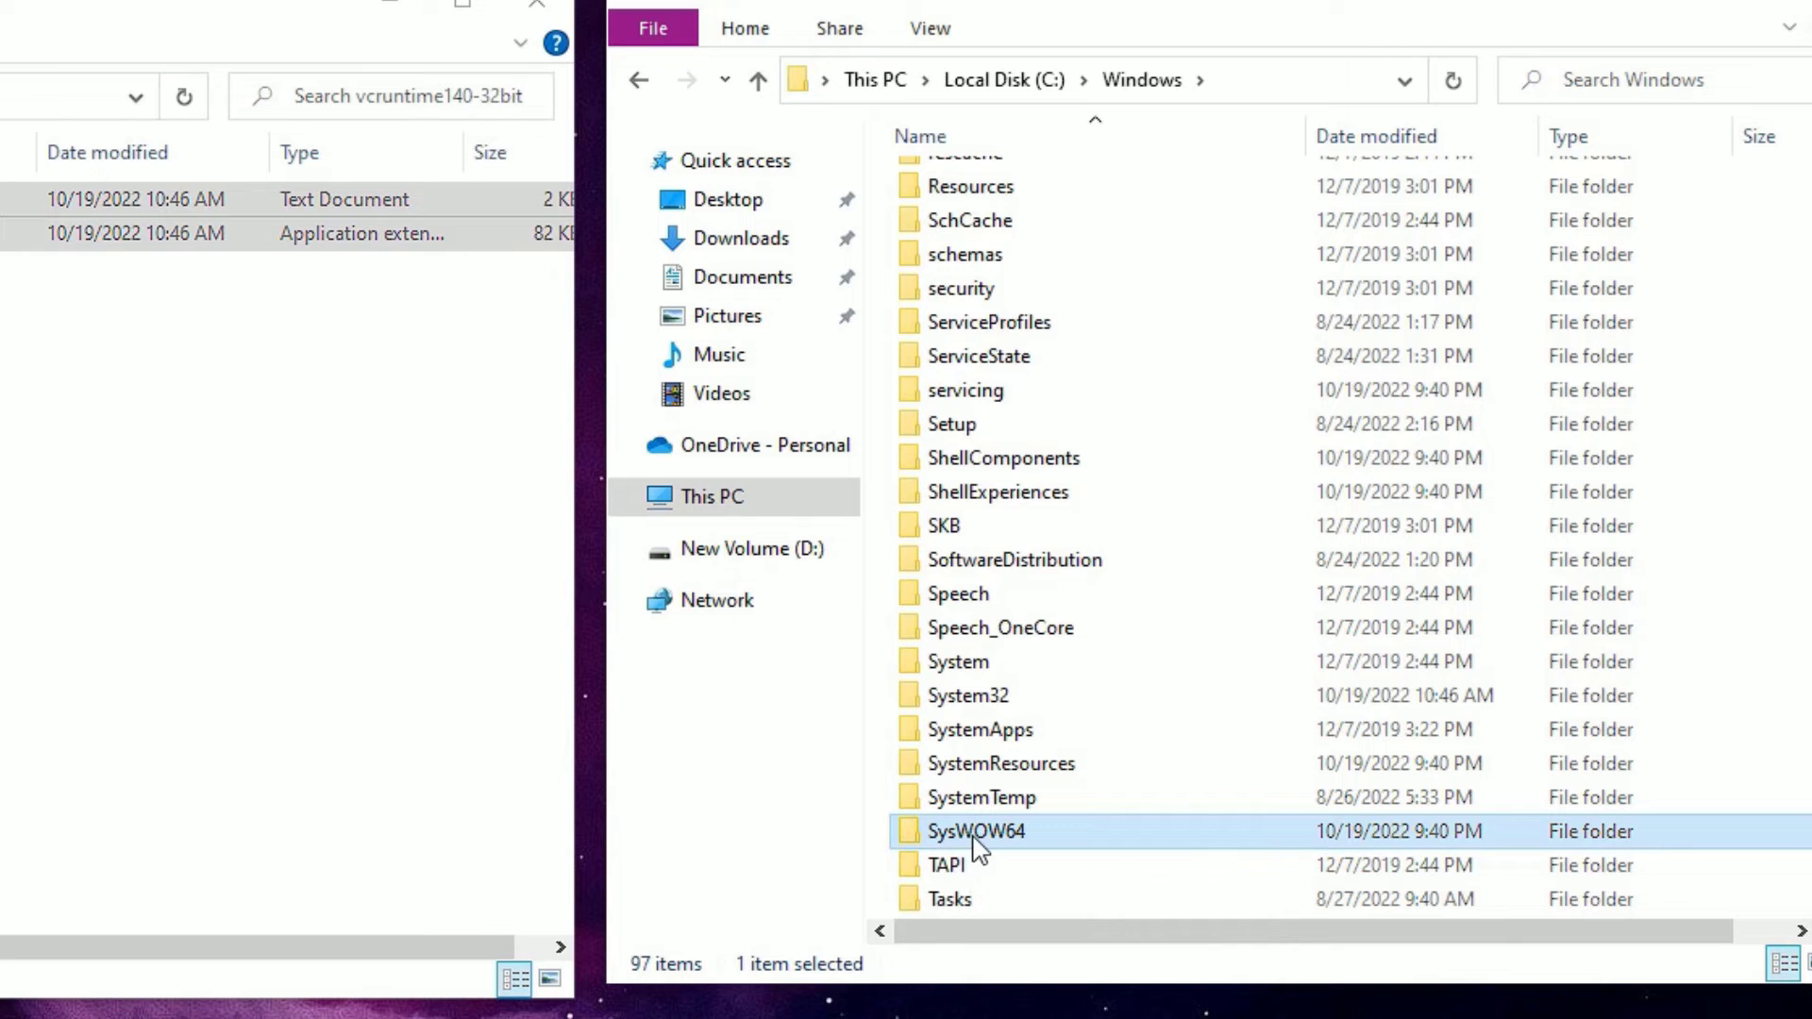
double_click(977, 848)
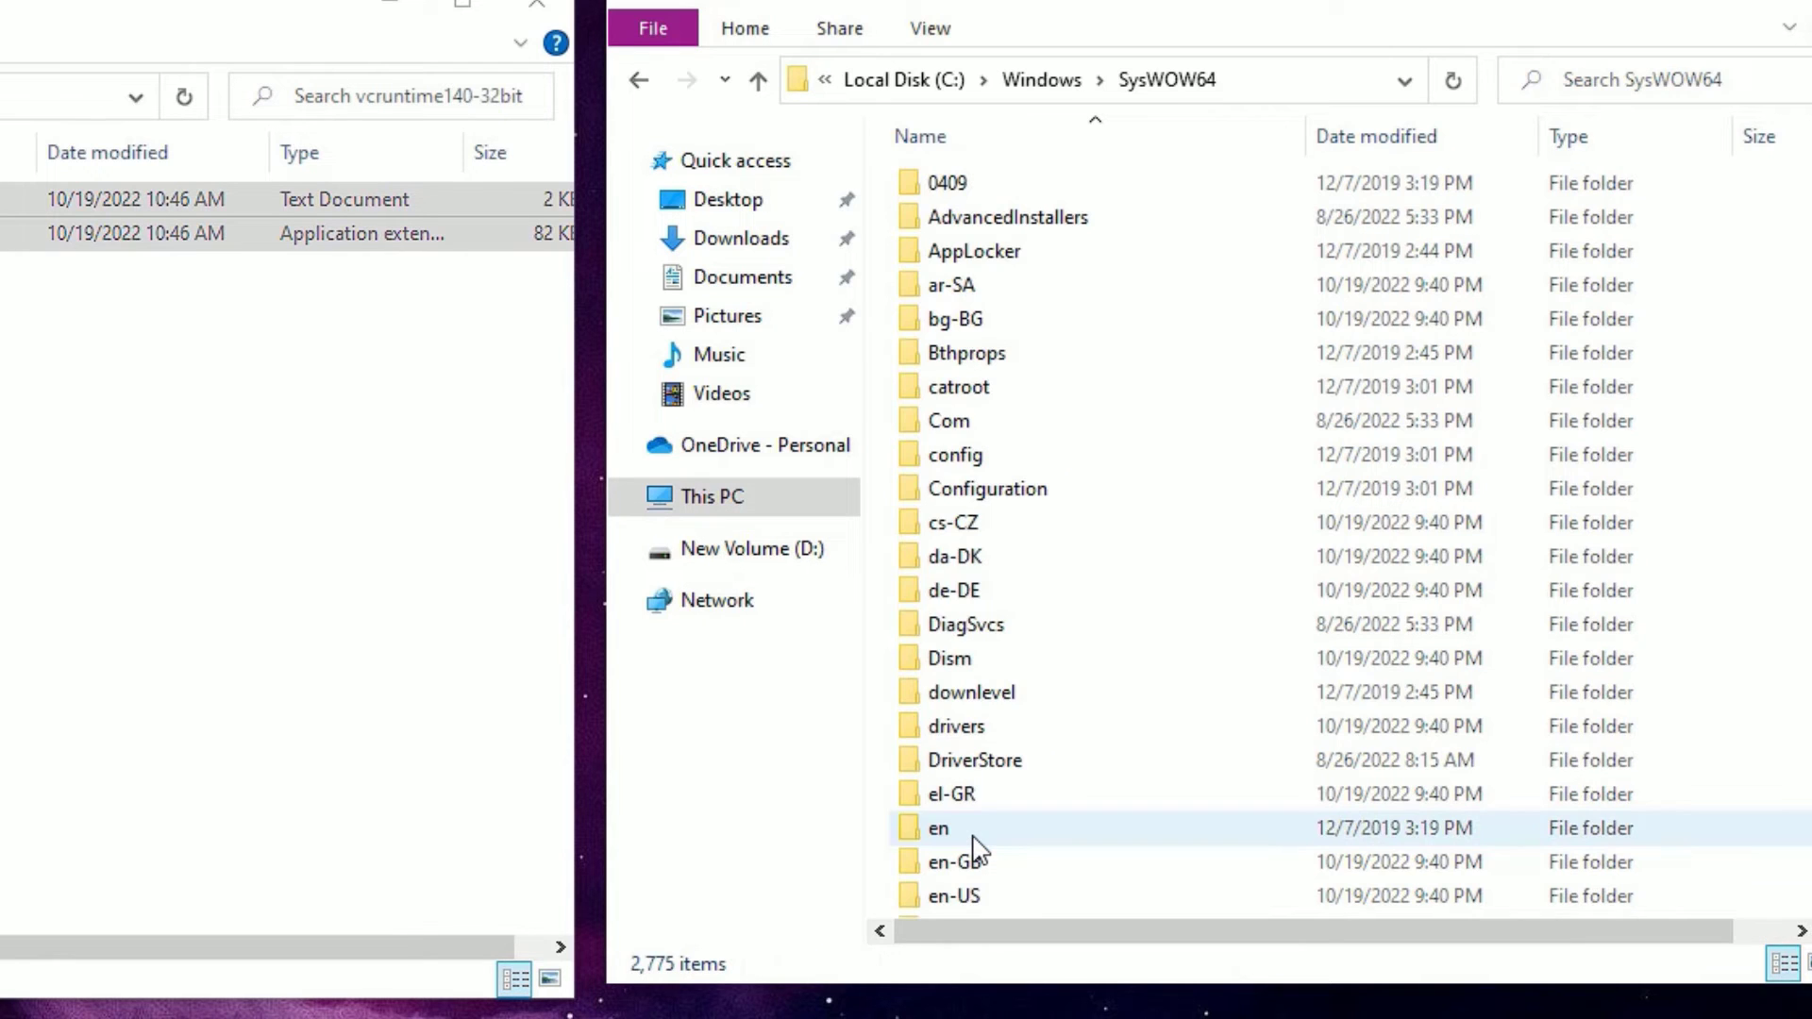
right_click(1750, 422)
click(1708, 591)
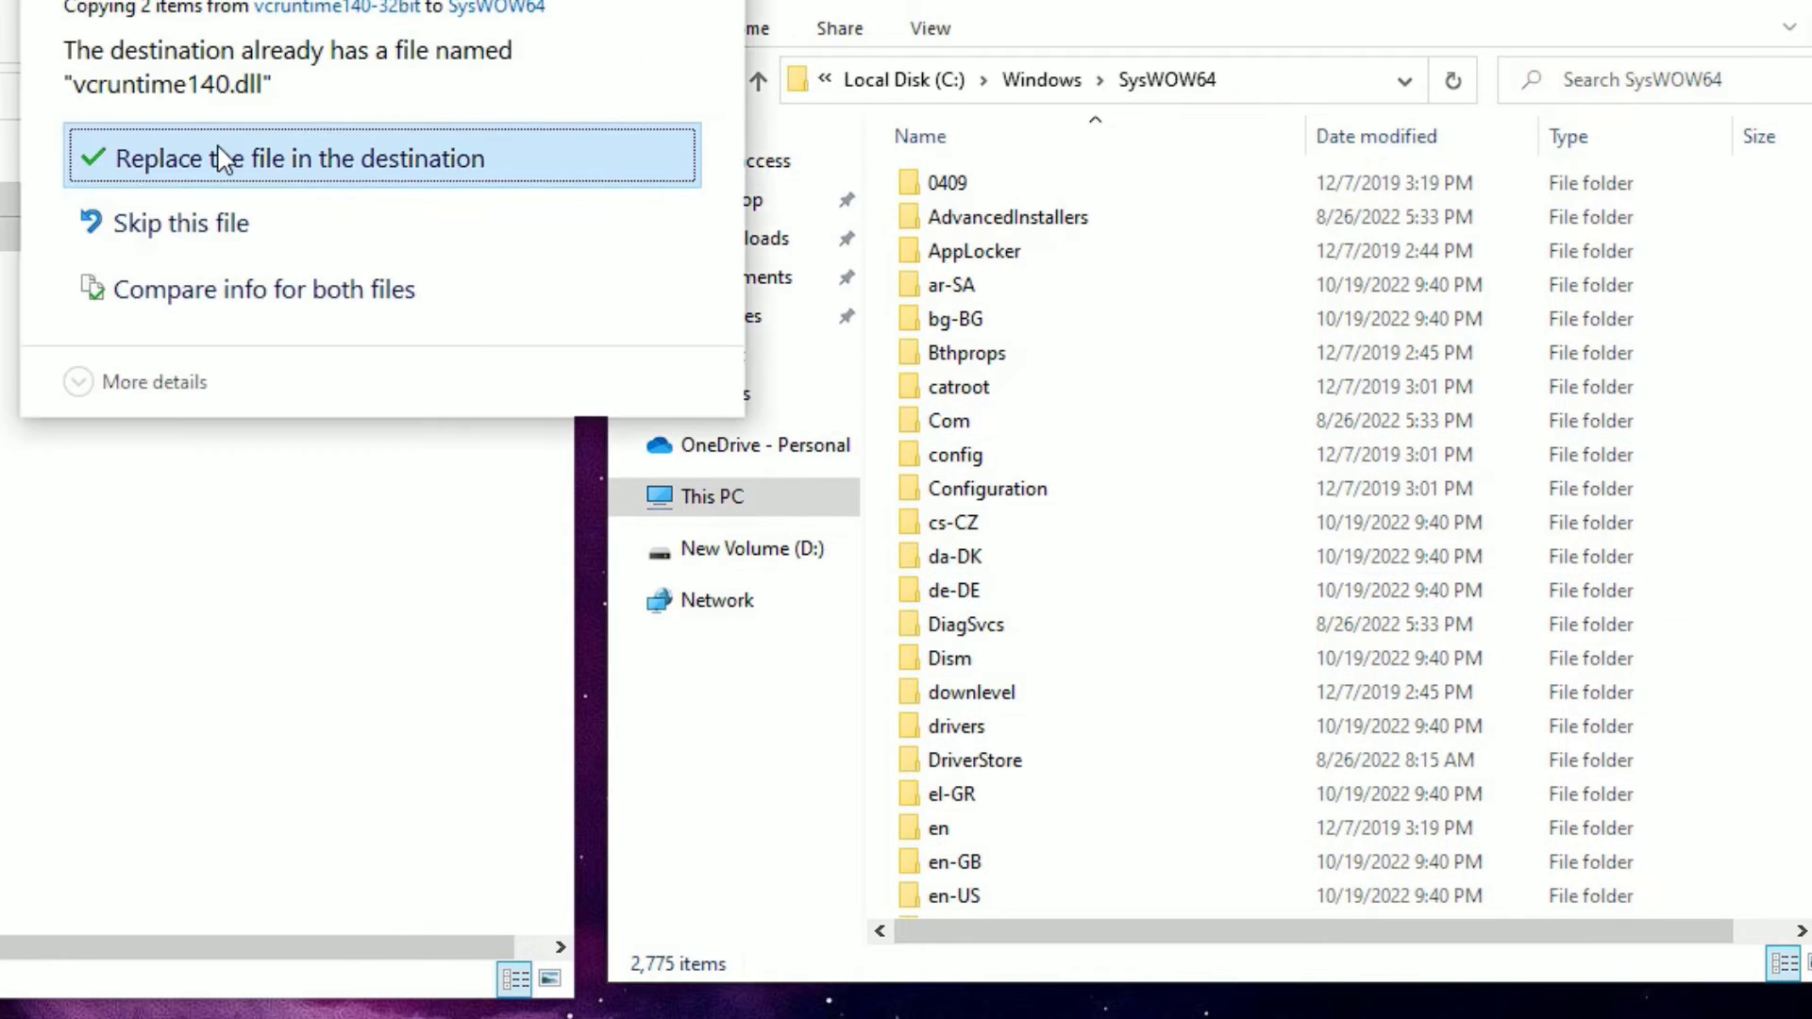
click(146, 153)
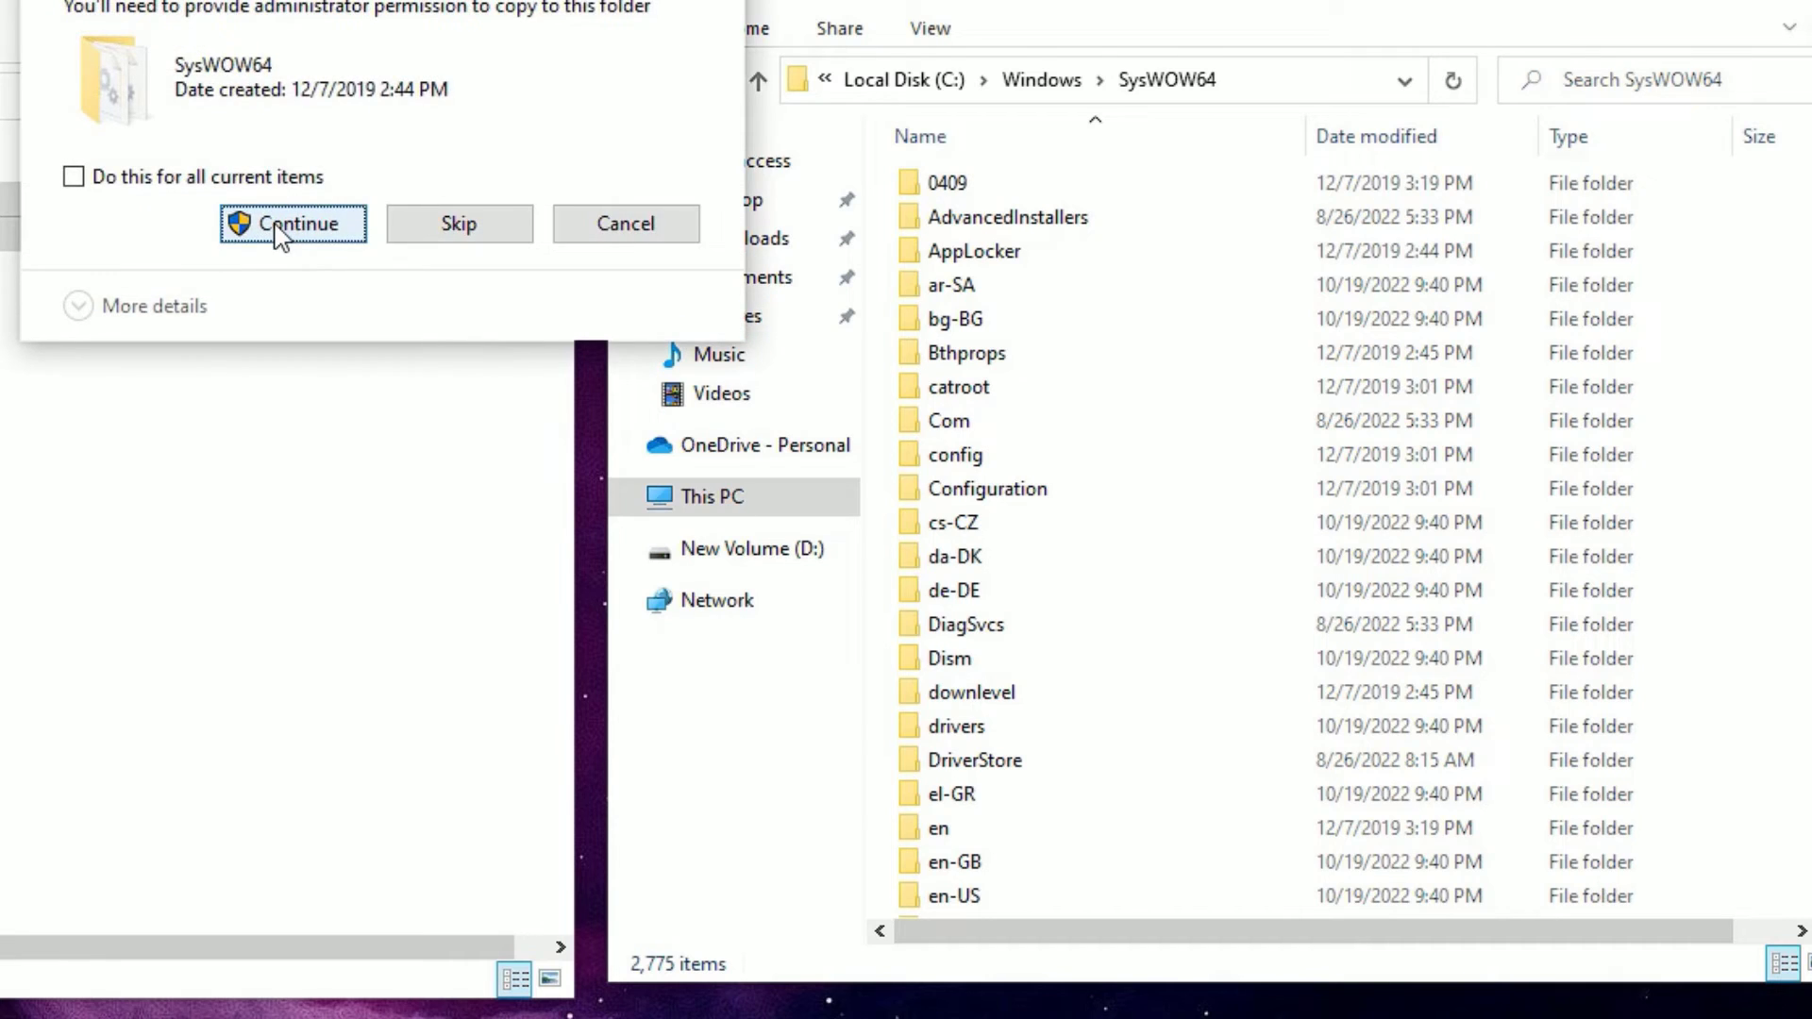
click(276, 226)
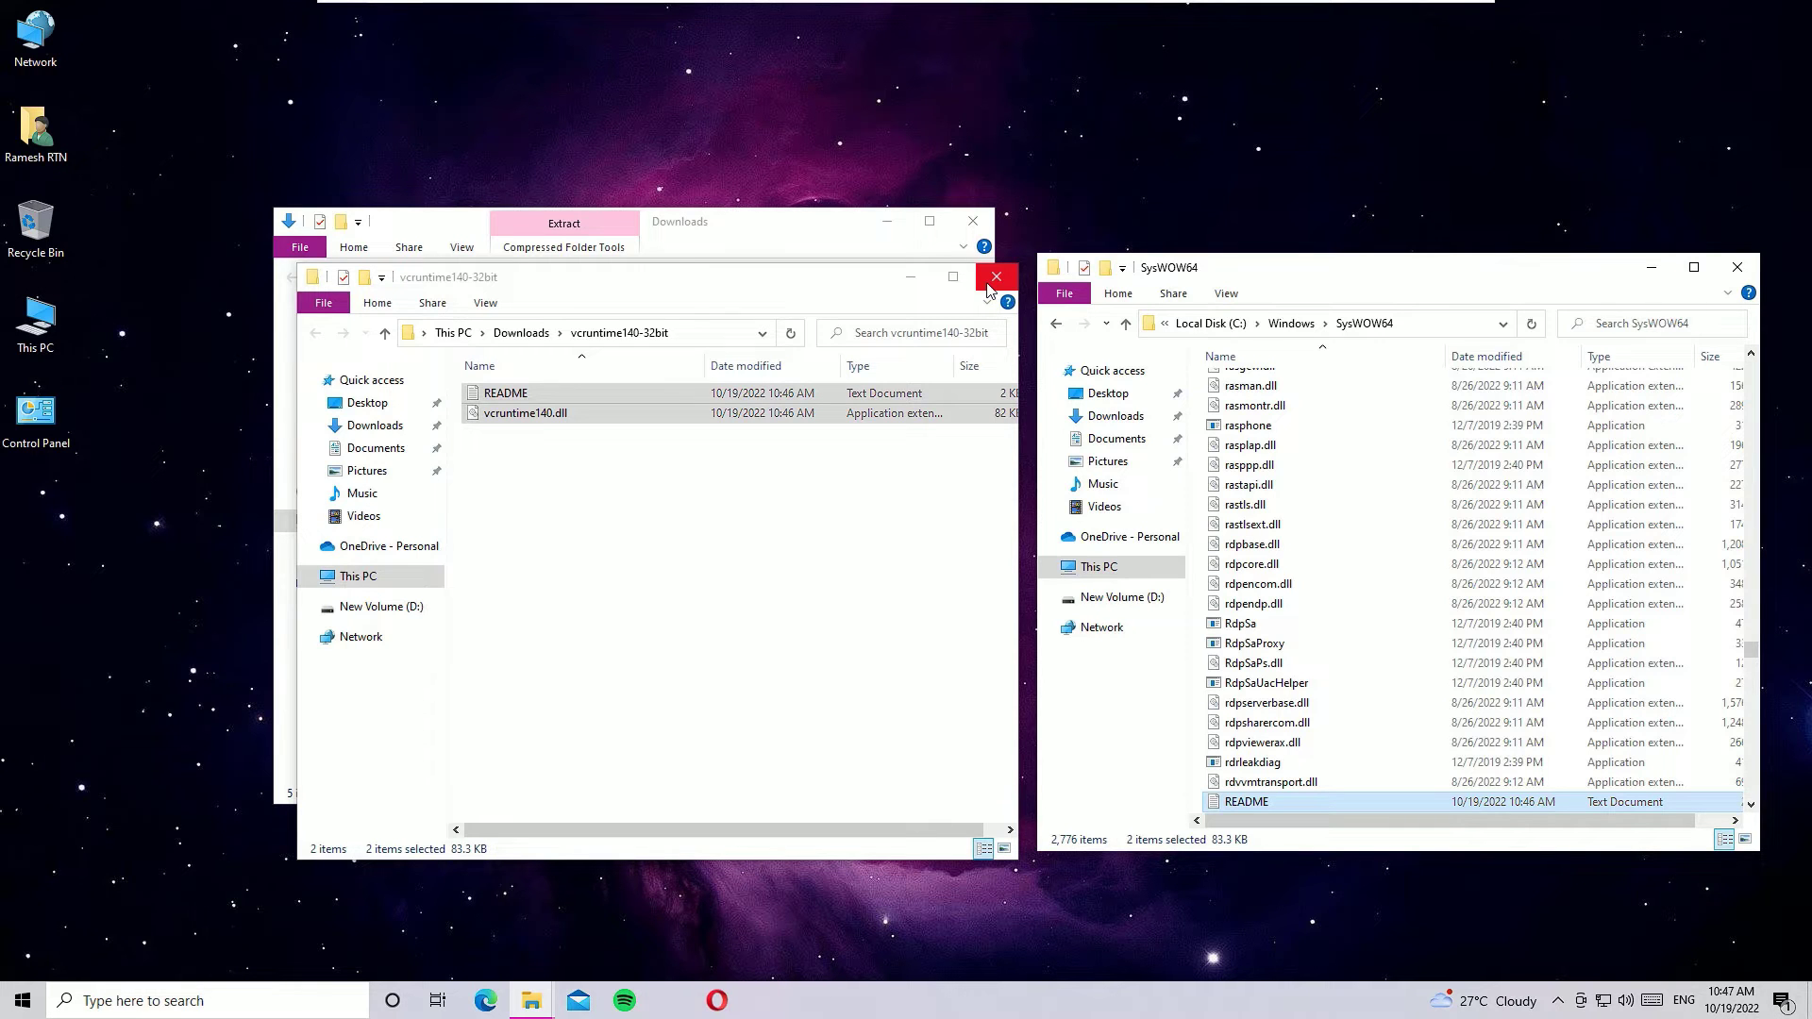
Step: Close the vcruntime140-32bit, Downloads and SysWOW64 Explorer windows
click(989, 285)
click(973, 222)
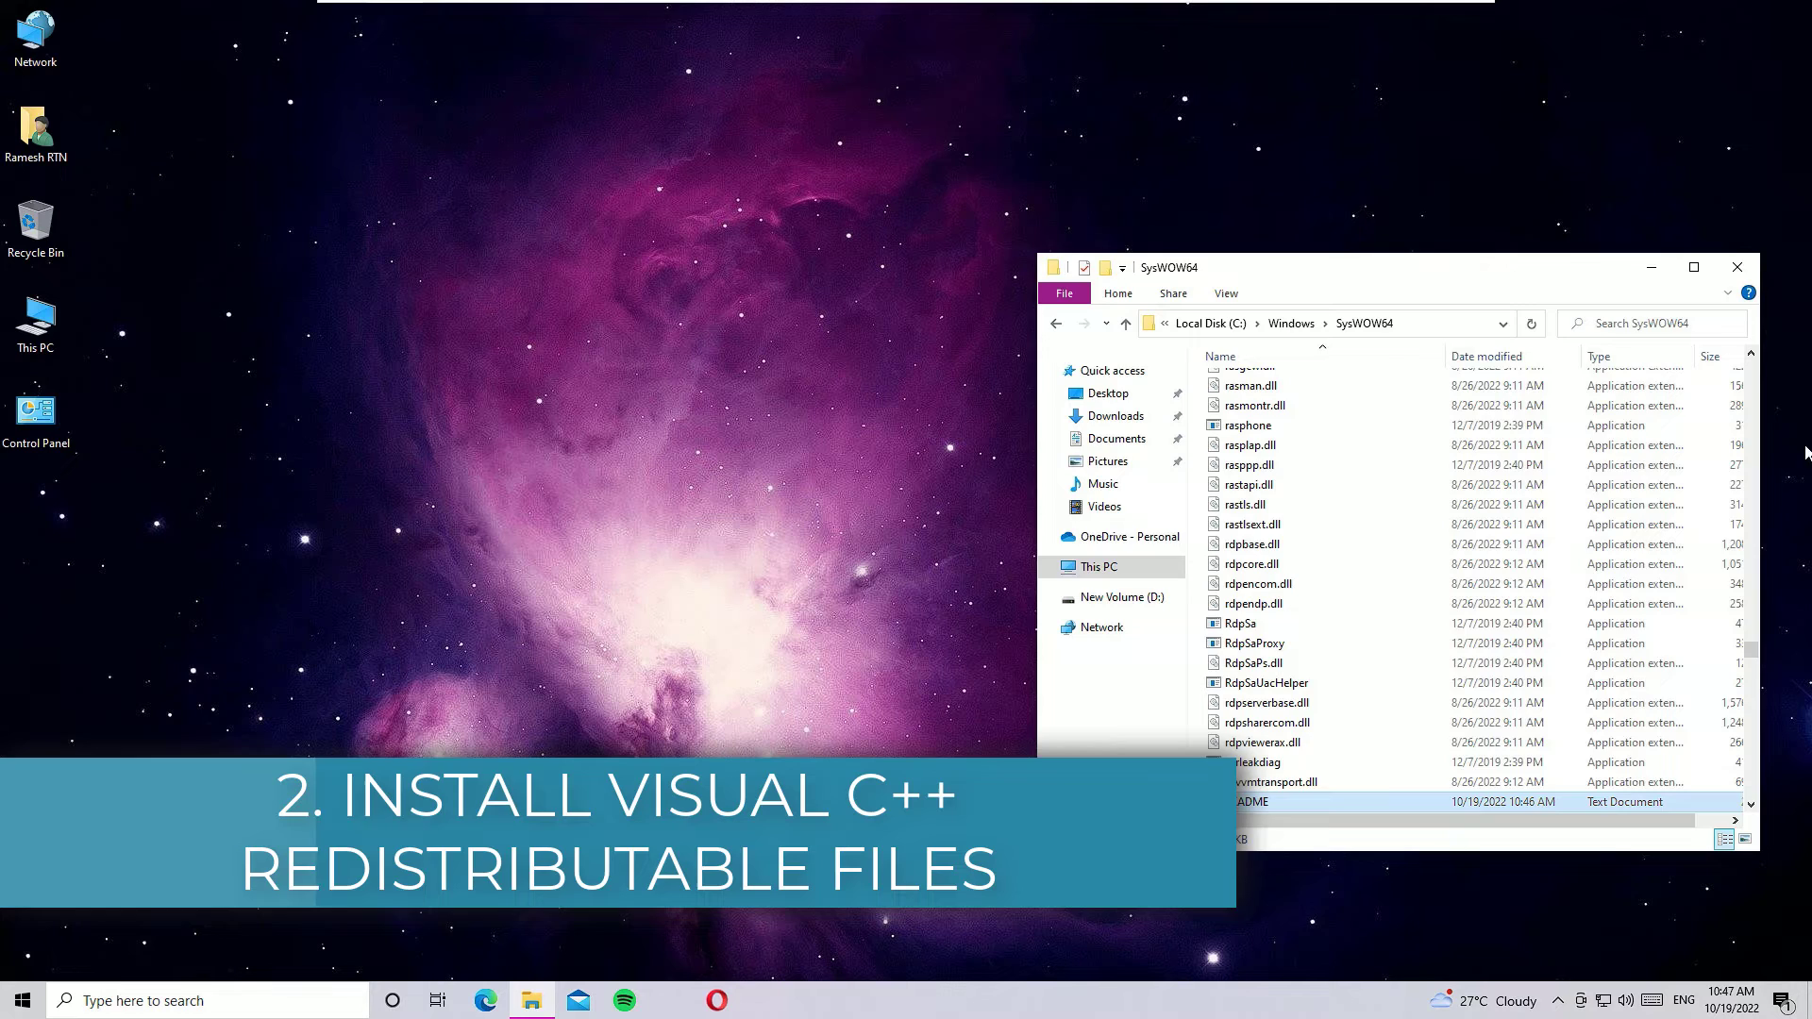
click(1737, 267)
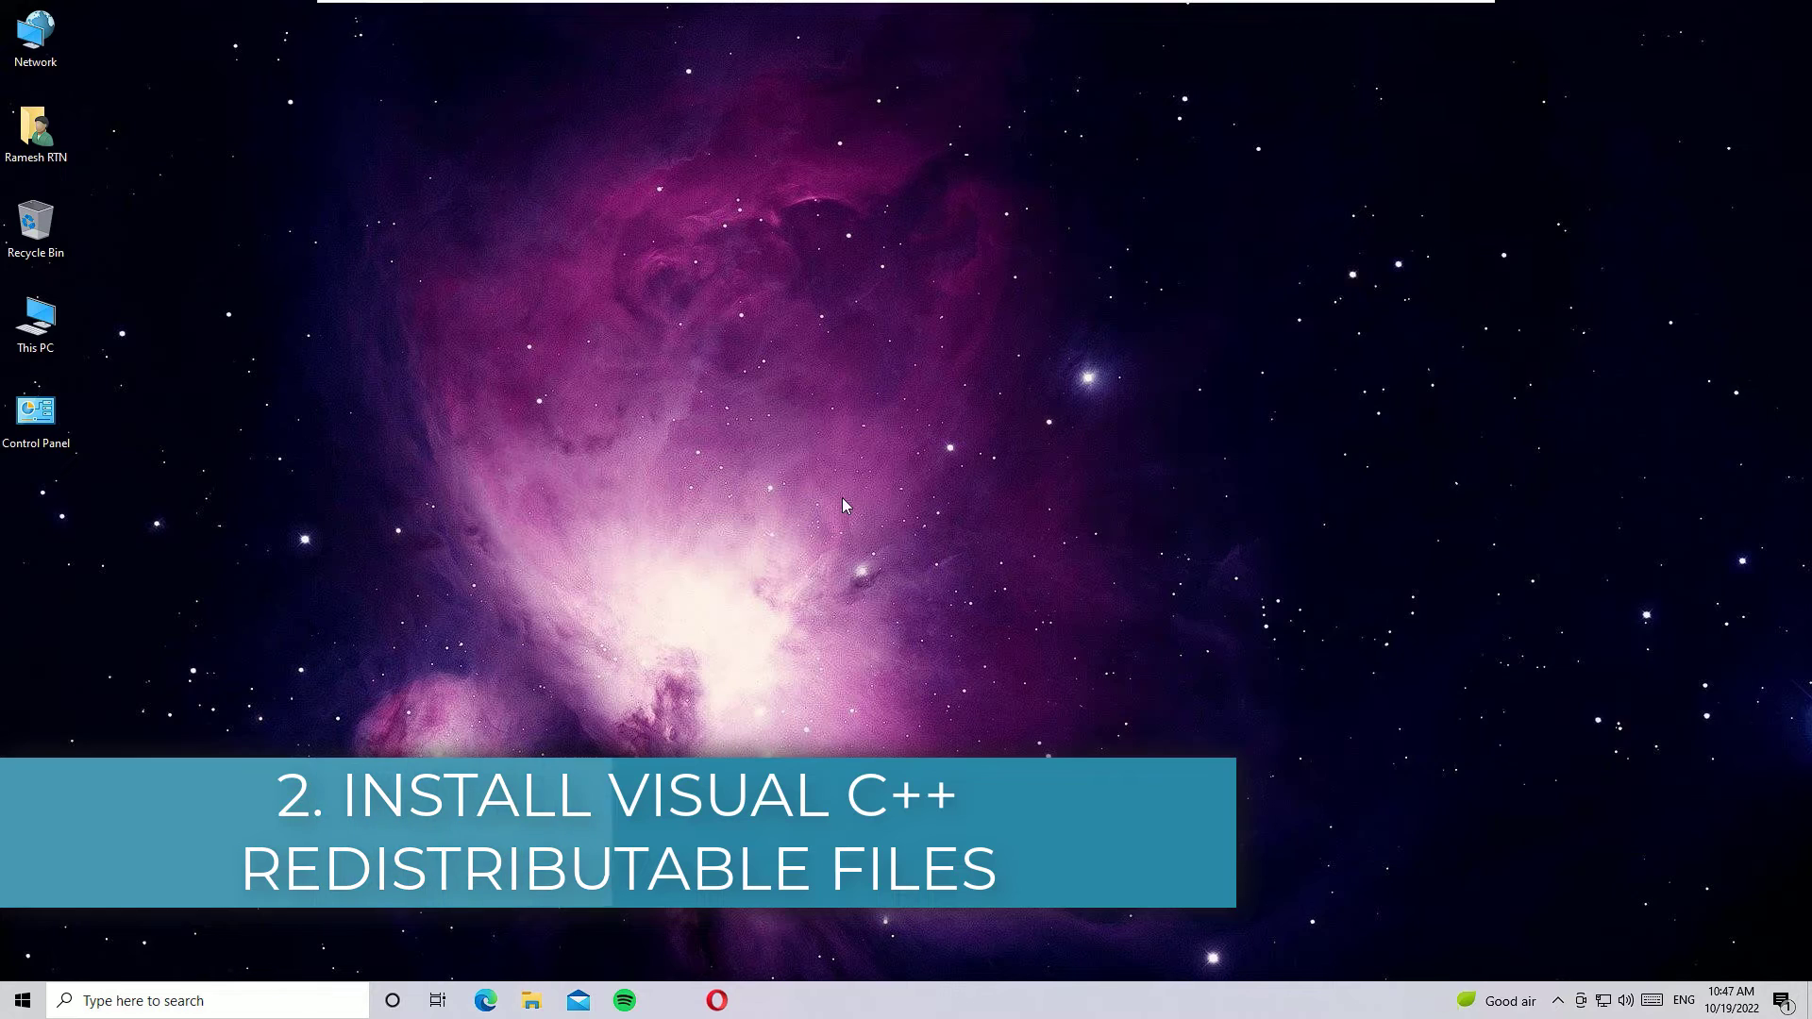
Step: Search 'microsoft visual c++ redistributable' in Edge and open the Visual Studio 2015 result
click(485, 1000)
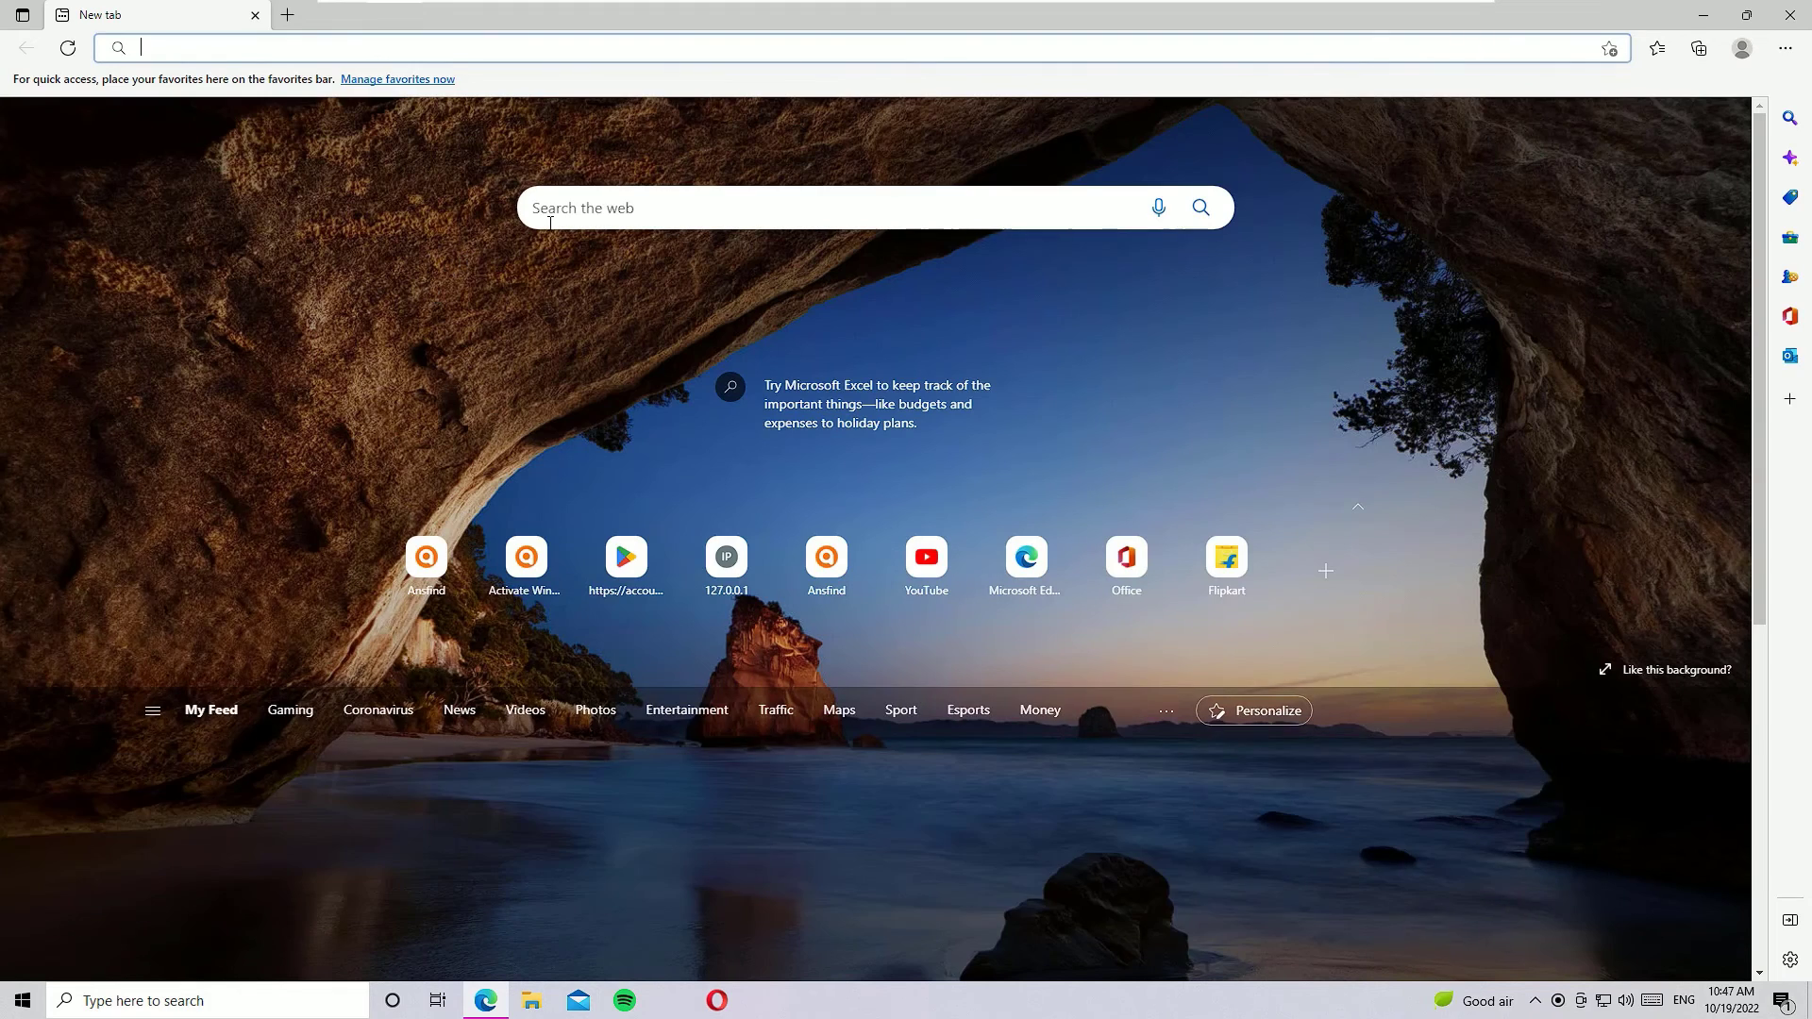
click(554, 224)
click(479, 54)
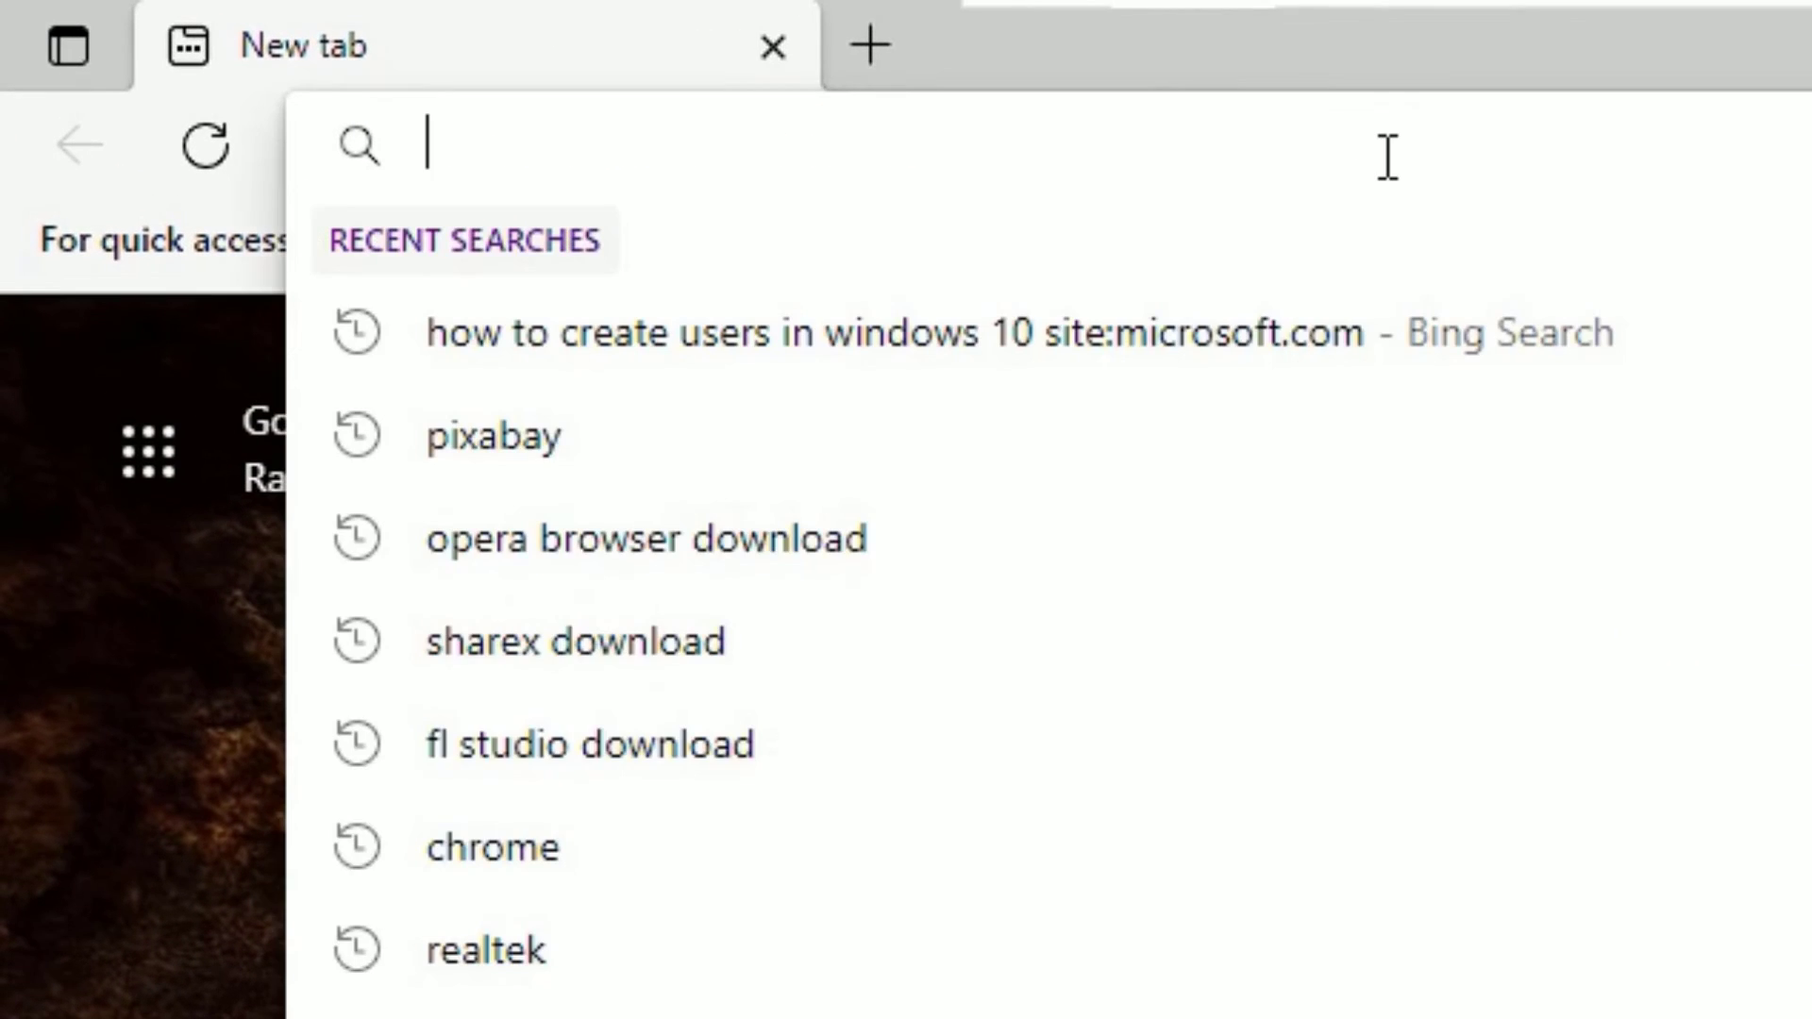
text(micr)
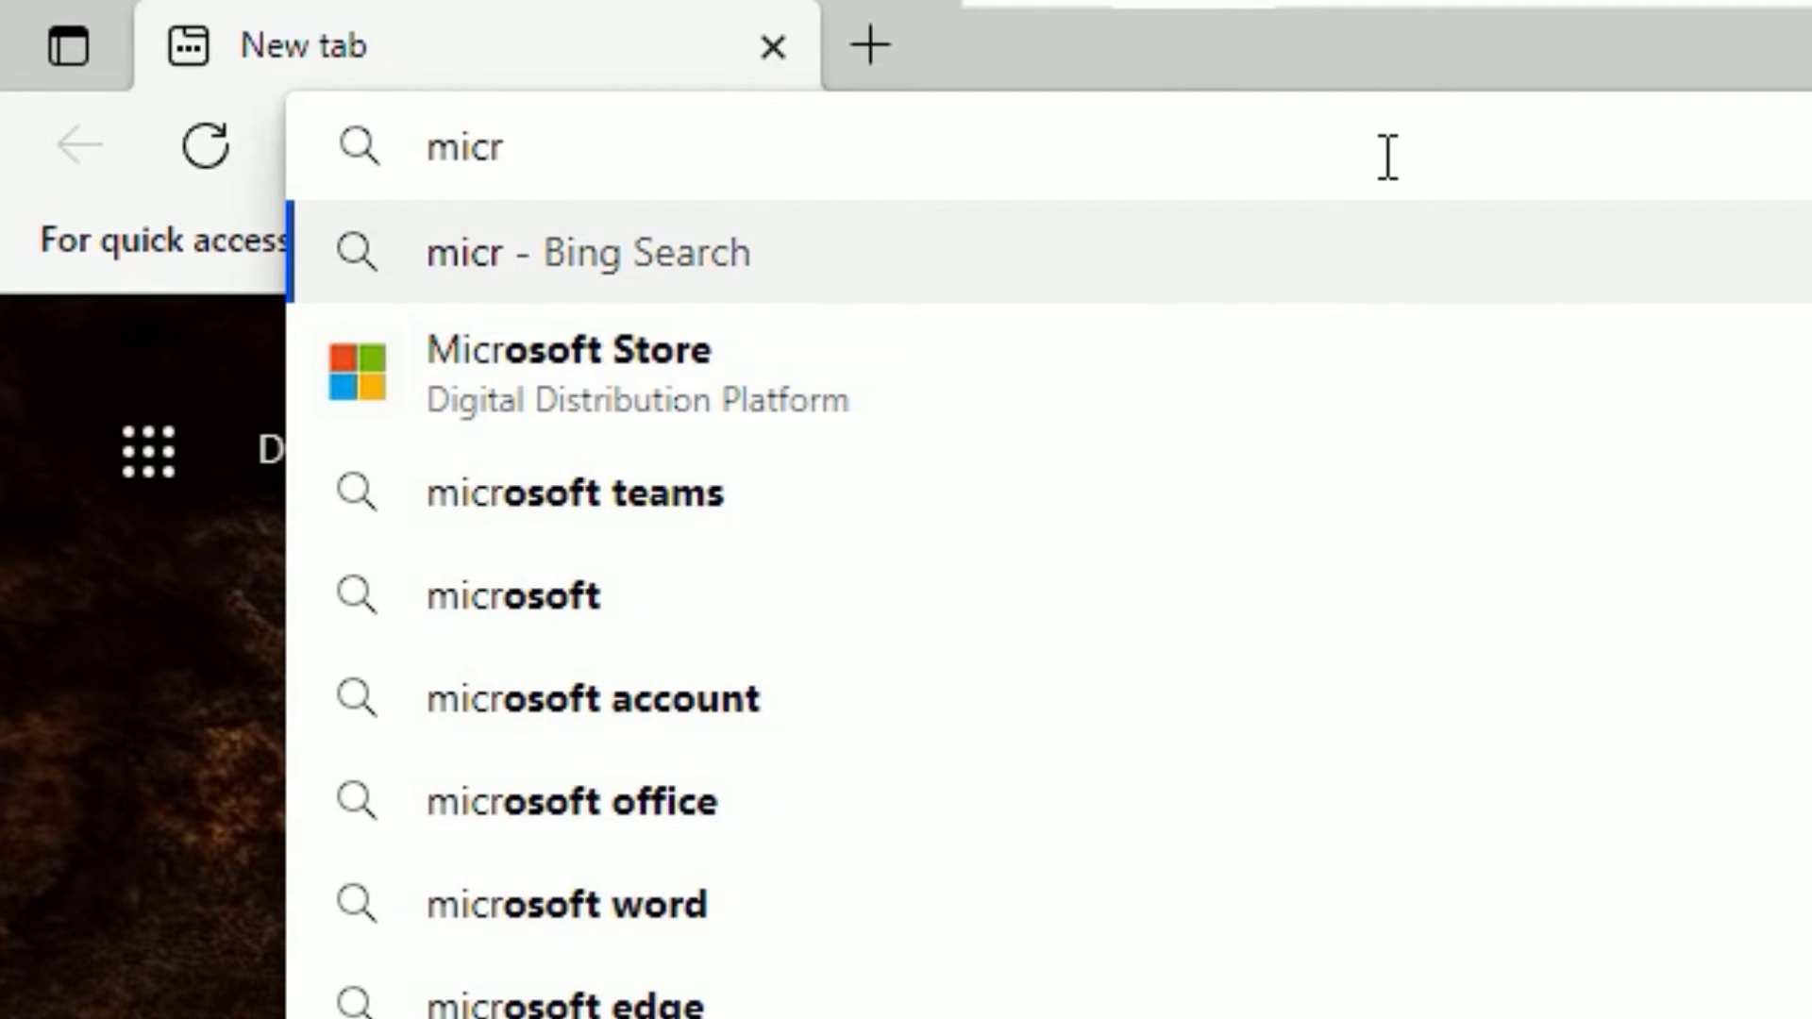
text(osoft vis)
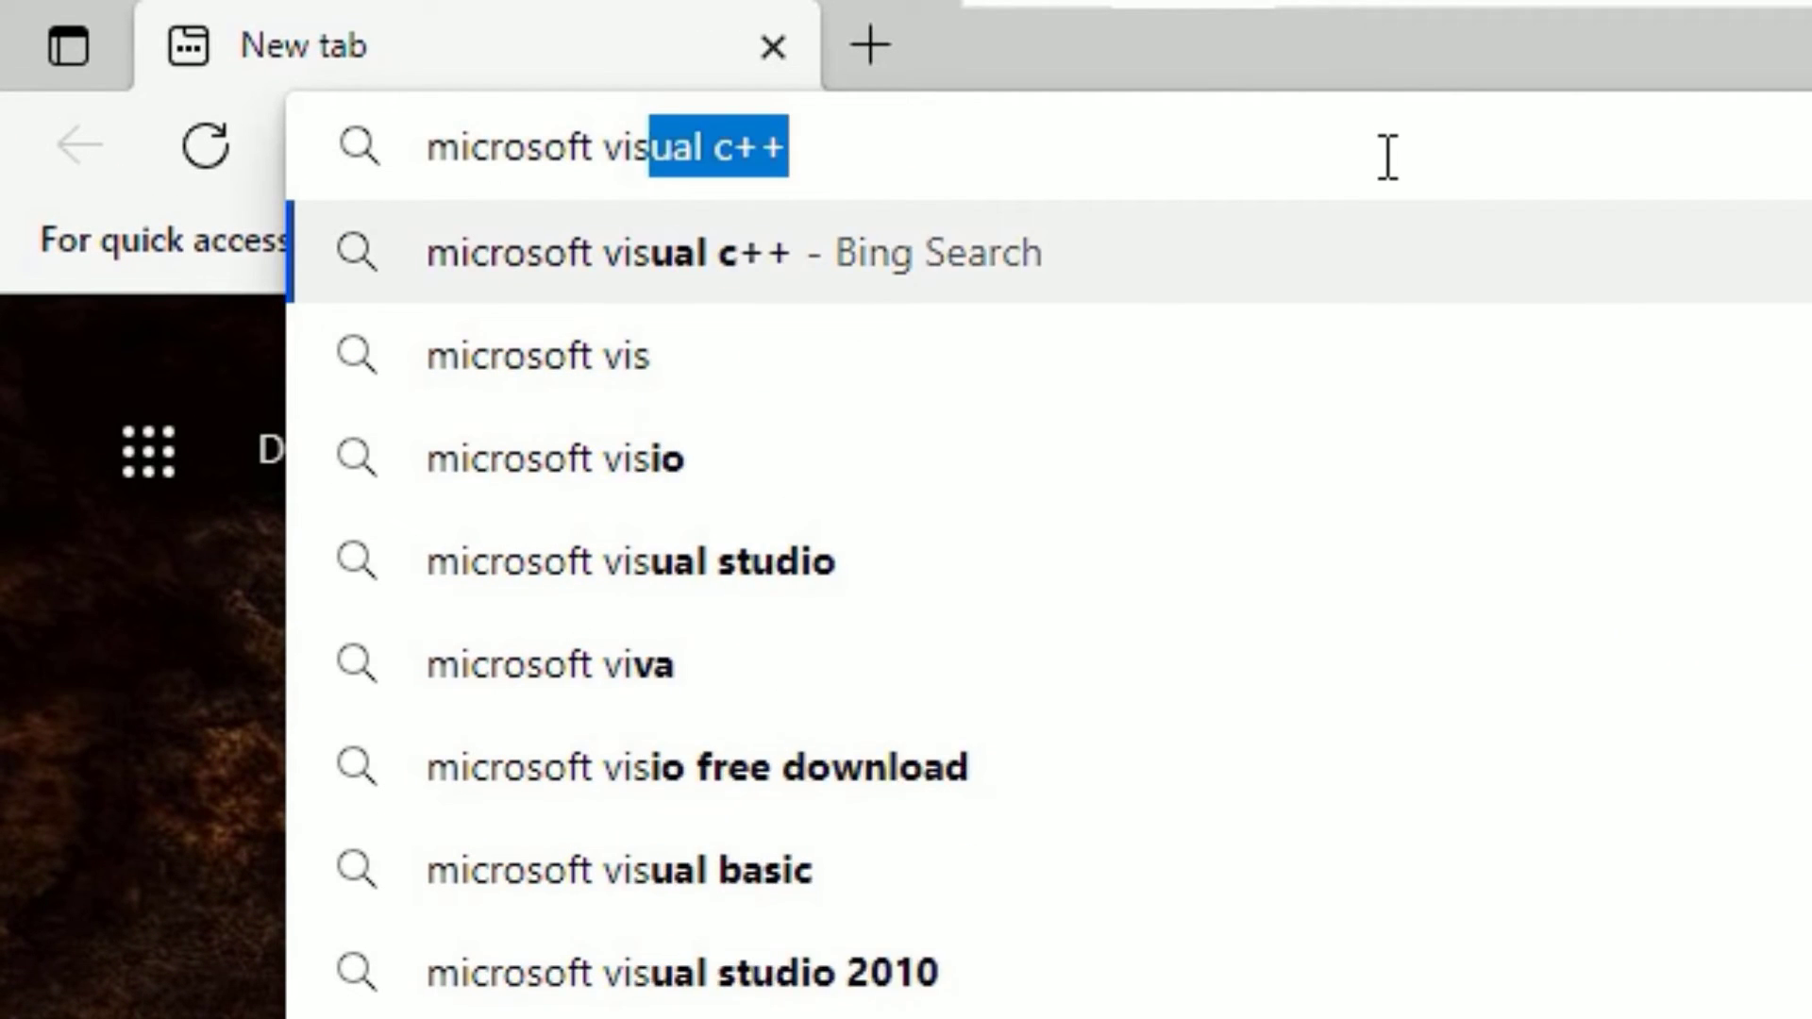
text(ual c++)
key(Down)
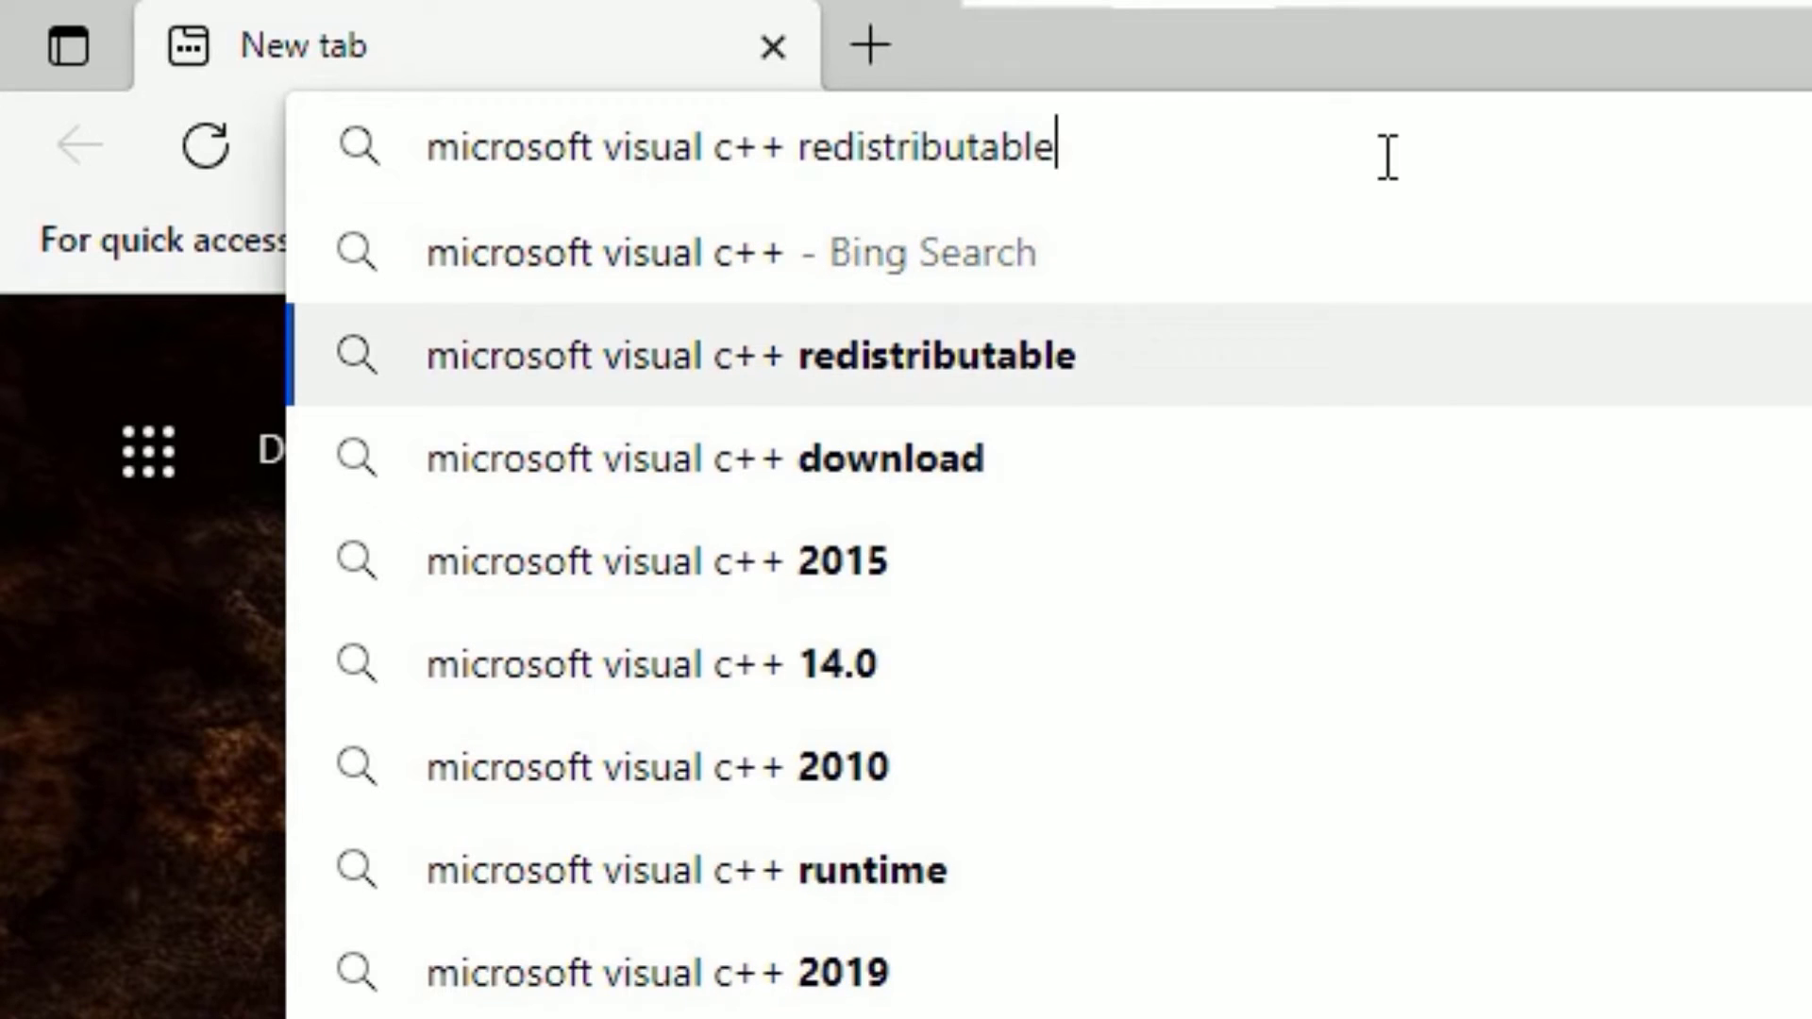
key(Return)
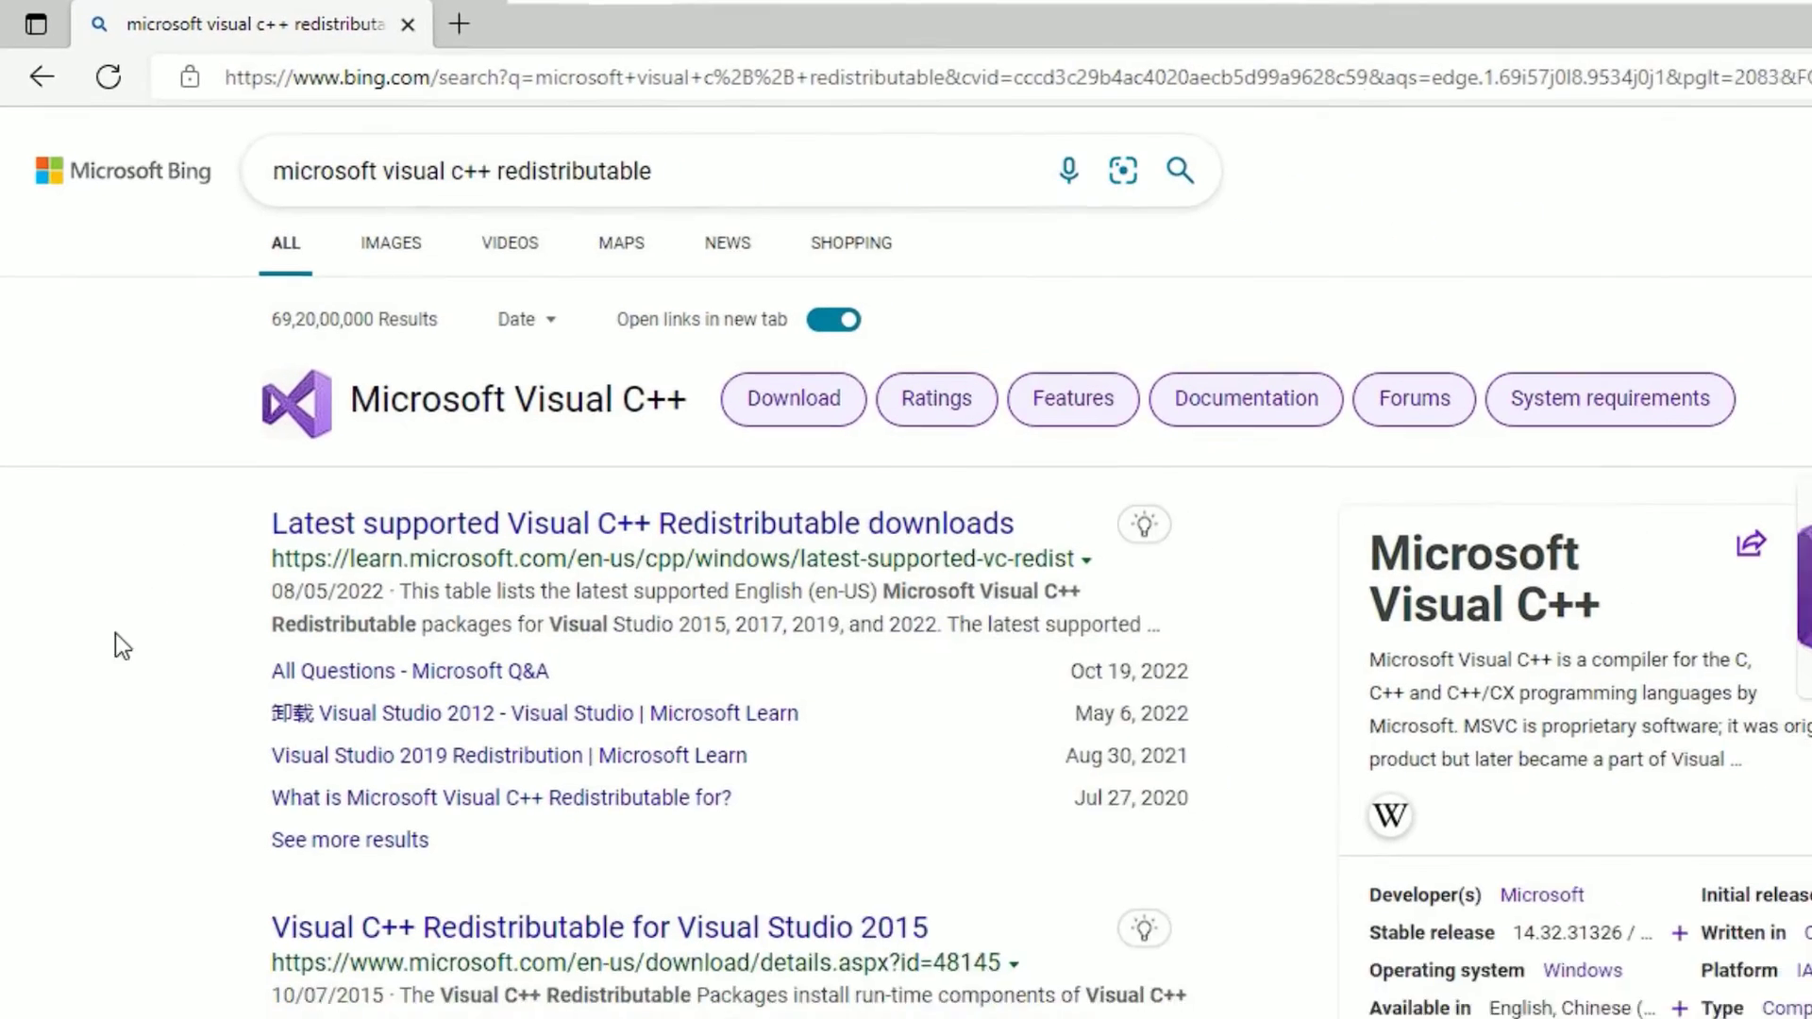
scroll(53, 809, down, 5)
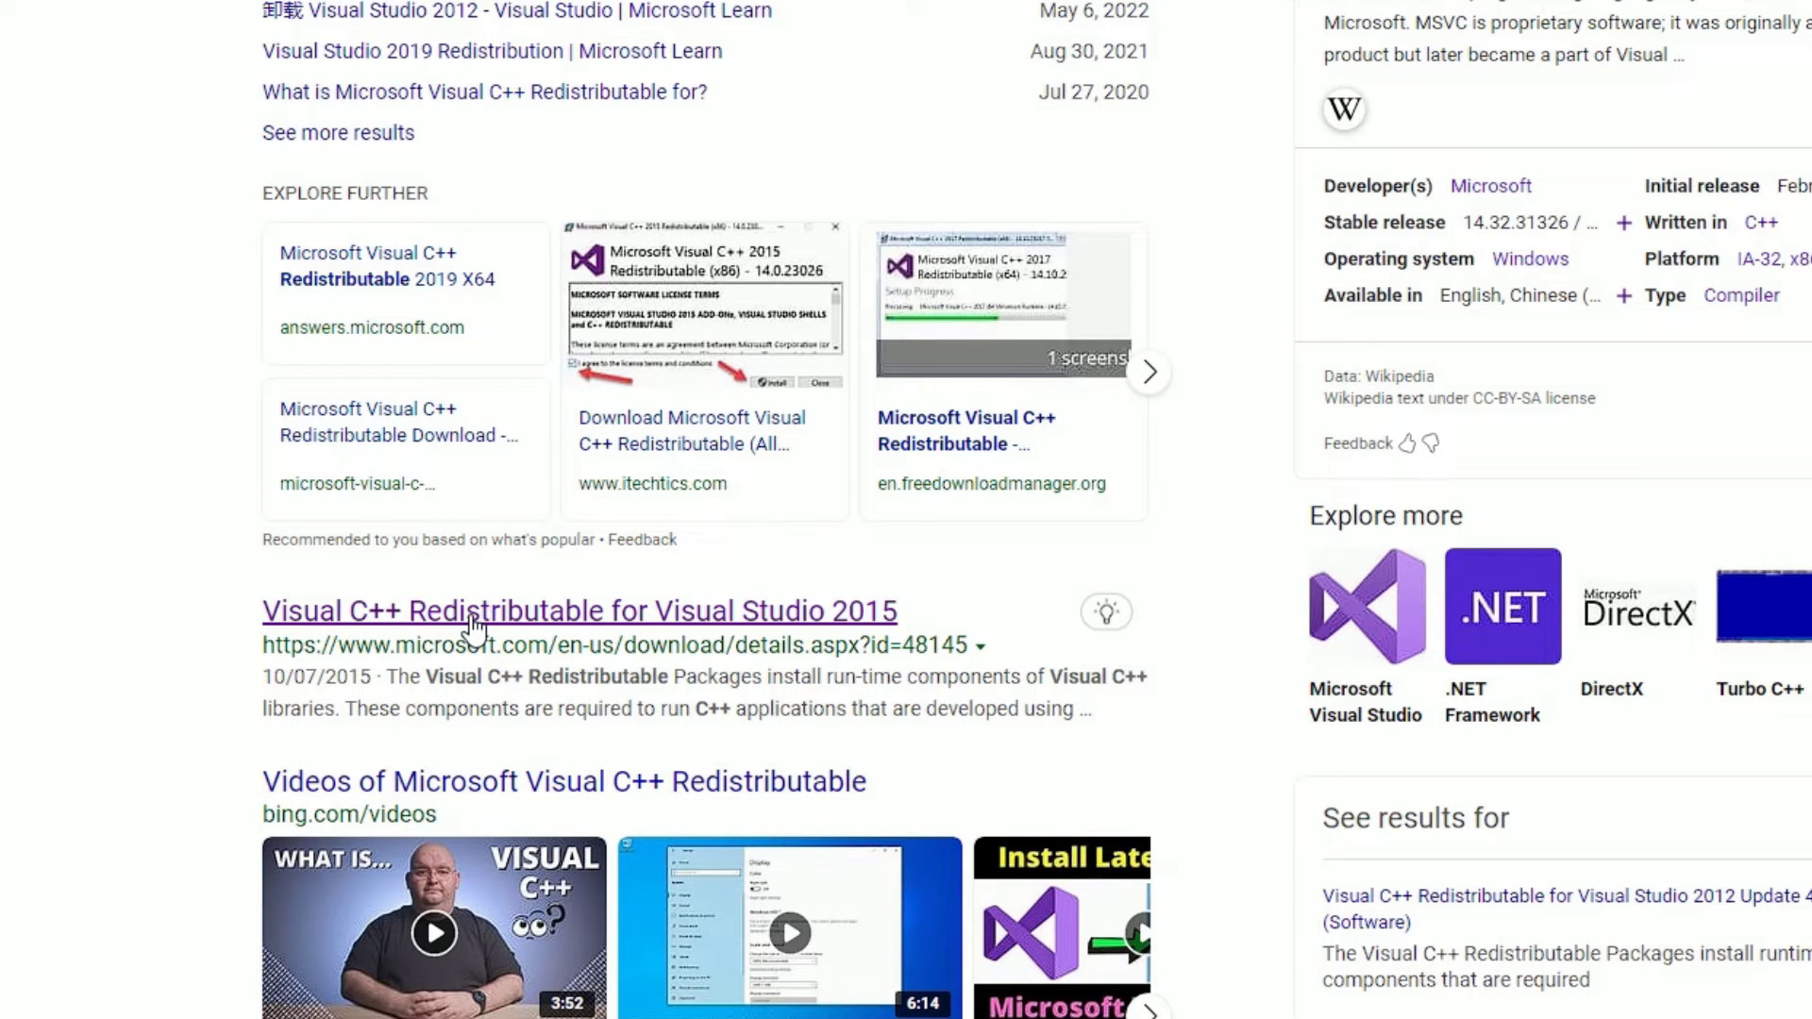
click(471, 615)
Step: Download vc_redist.x64.exe (13.9 MB) from the Download Center and dismiss the promo popup
scroll(469, 574, down, 6)
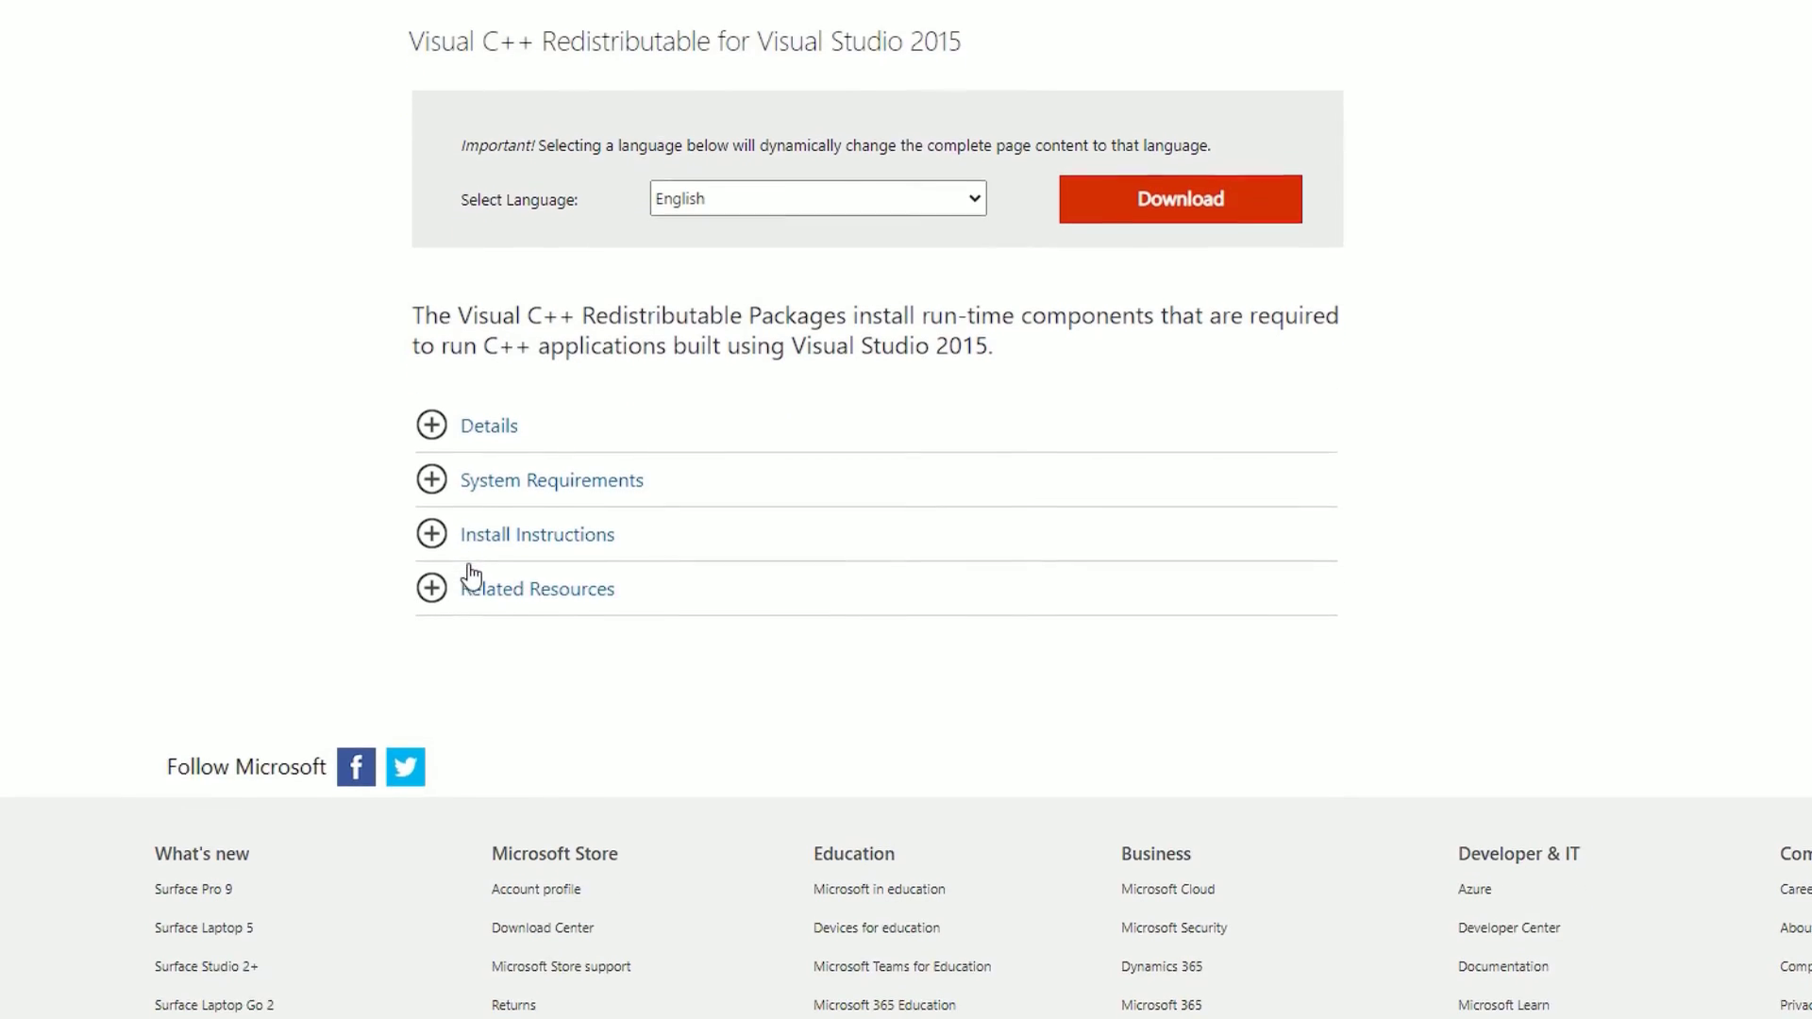
click(1124, 210)
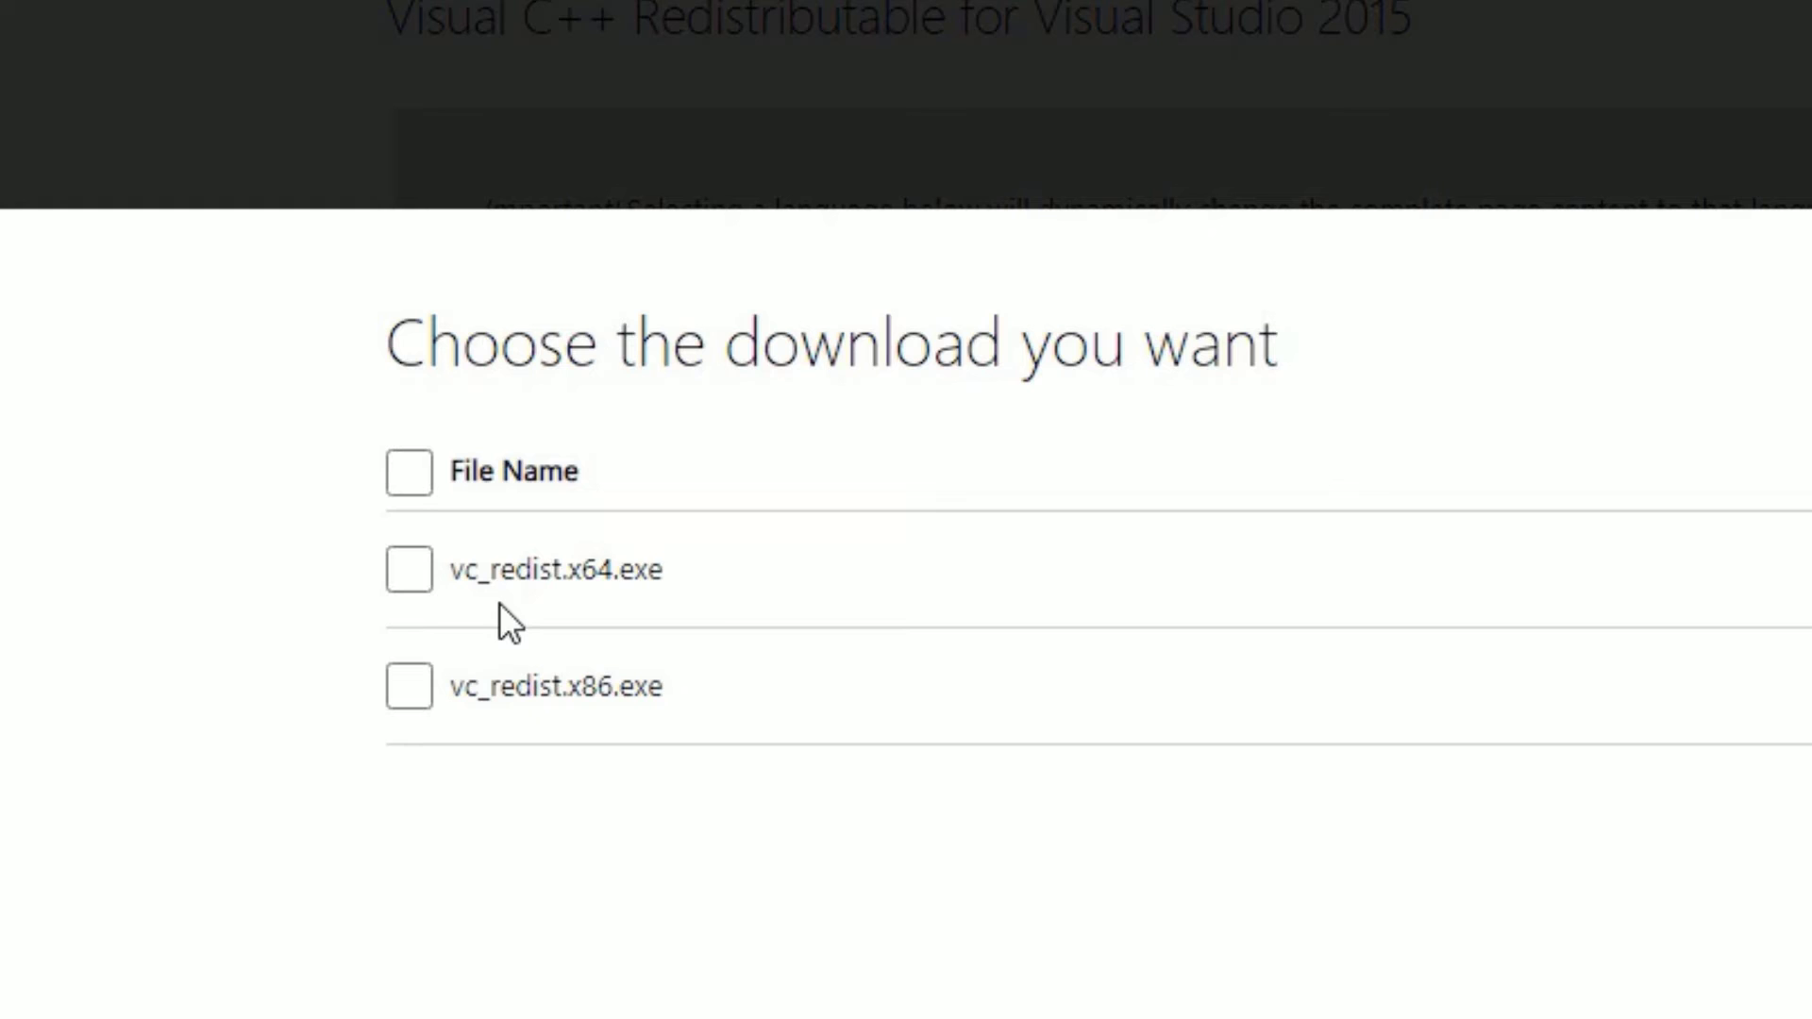
click(406, 570)
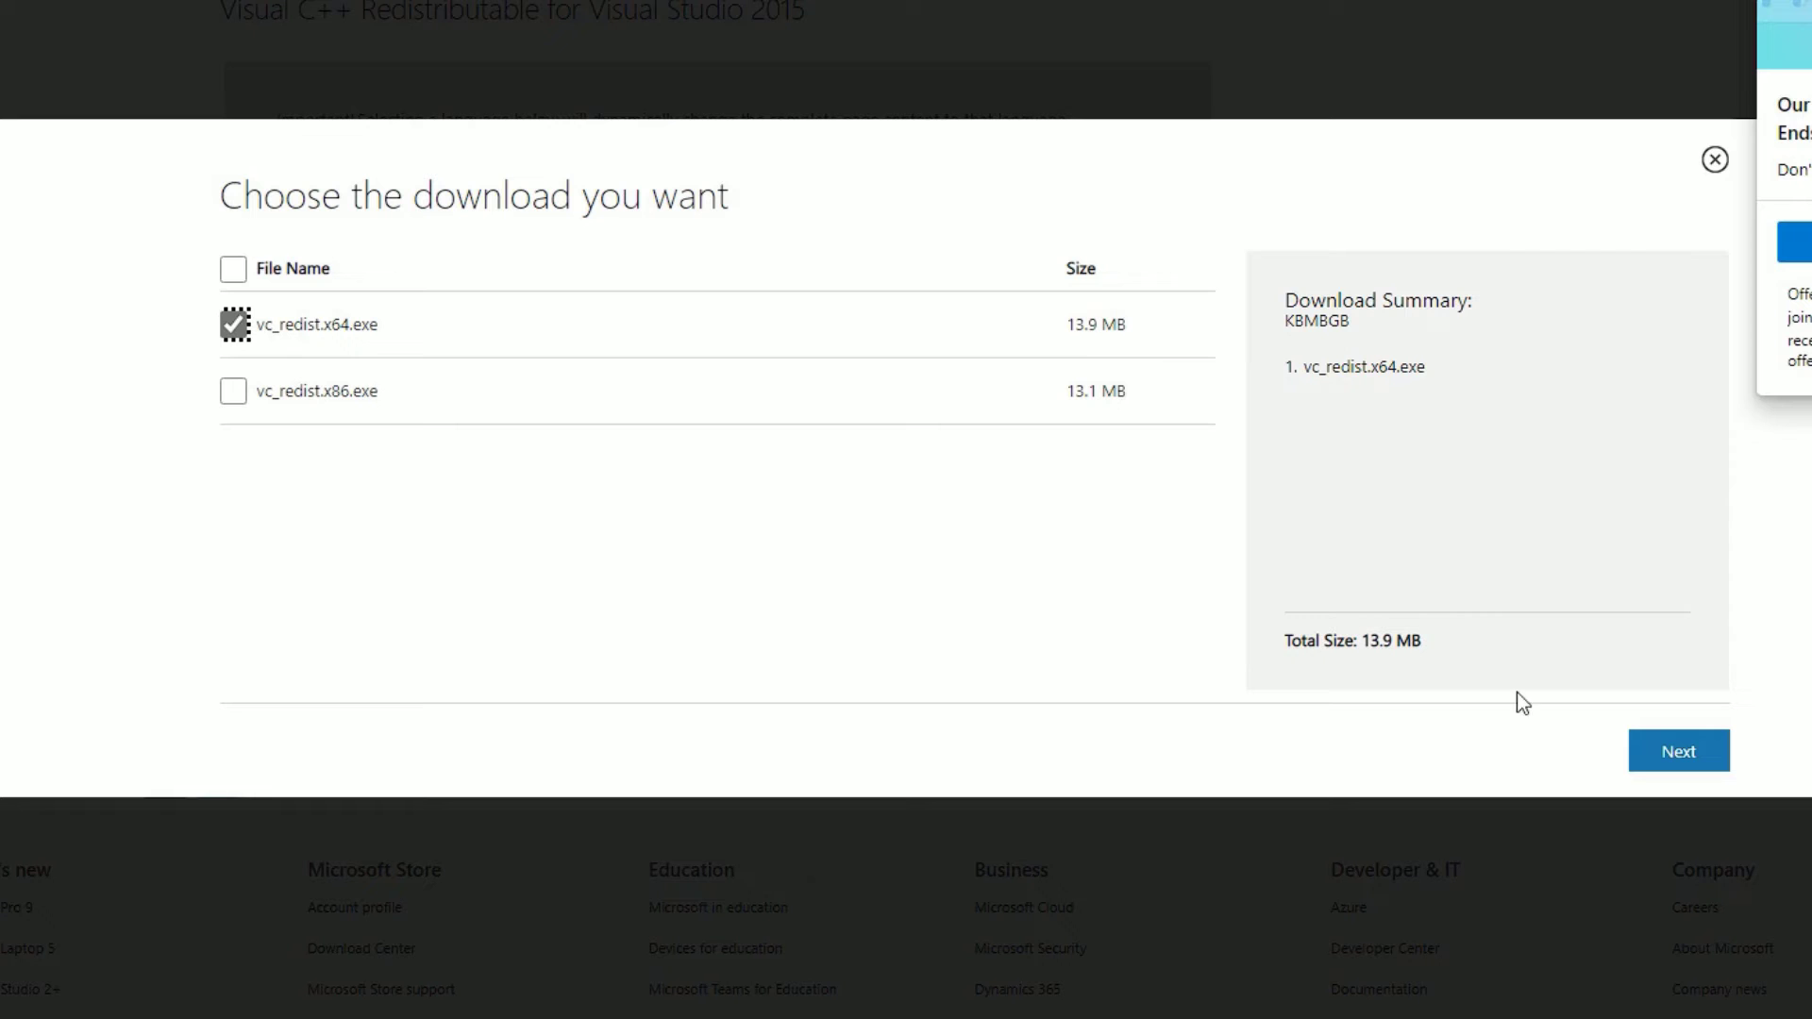
click(1661, 752)
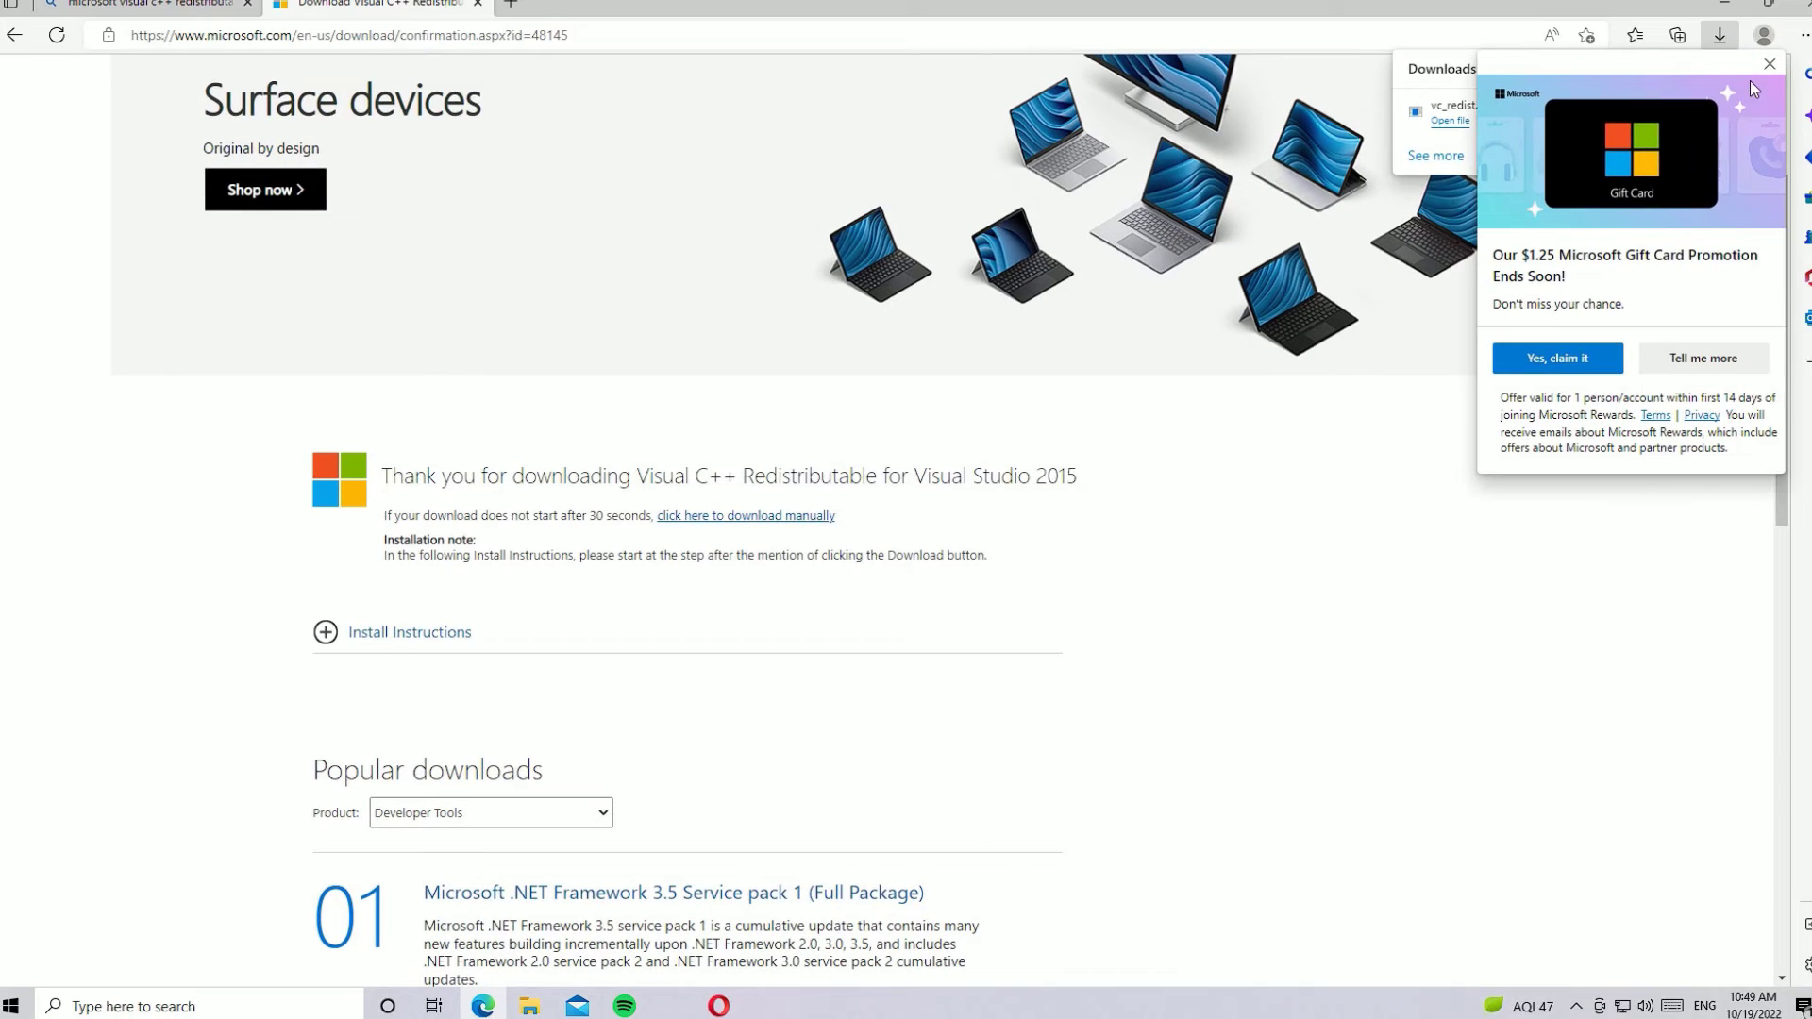
click(1767, 65)
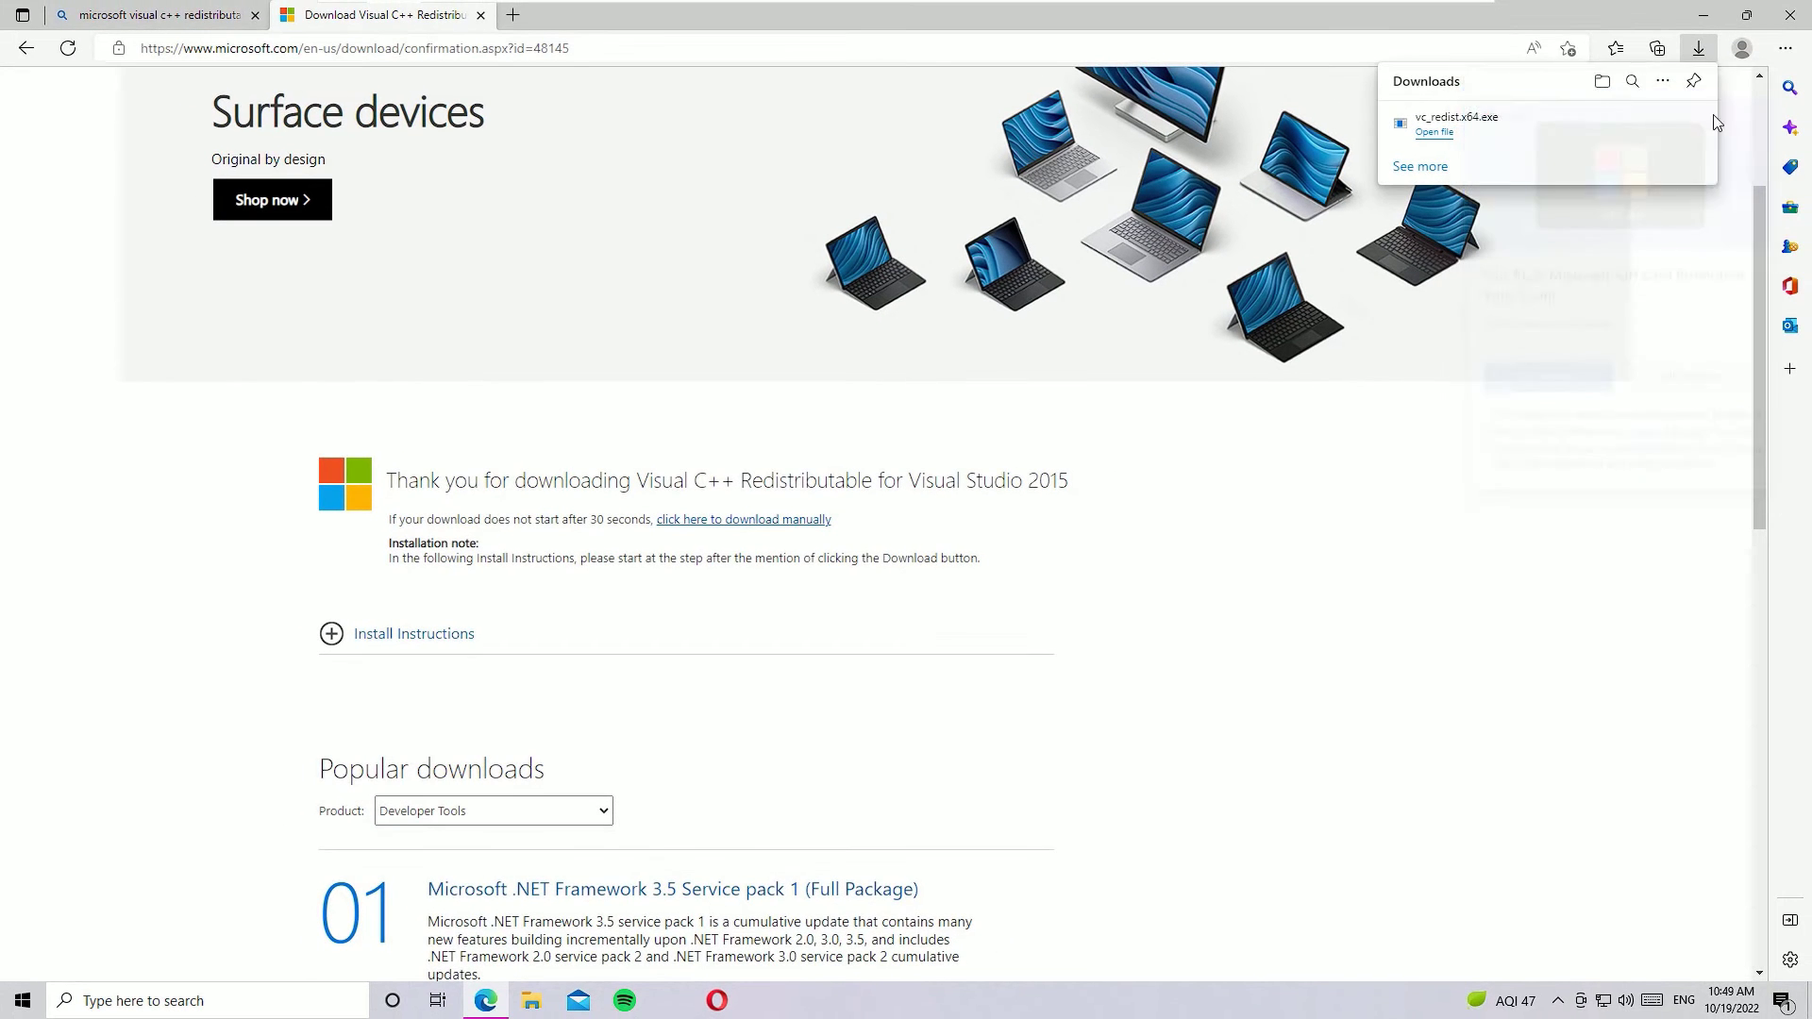
Step: Minimize Edge and open the Downloads folder in File Explorer
click(485, 1001)
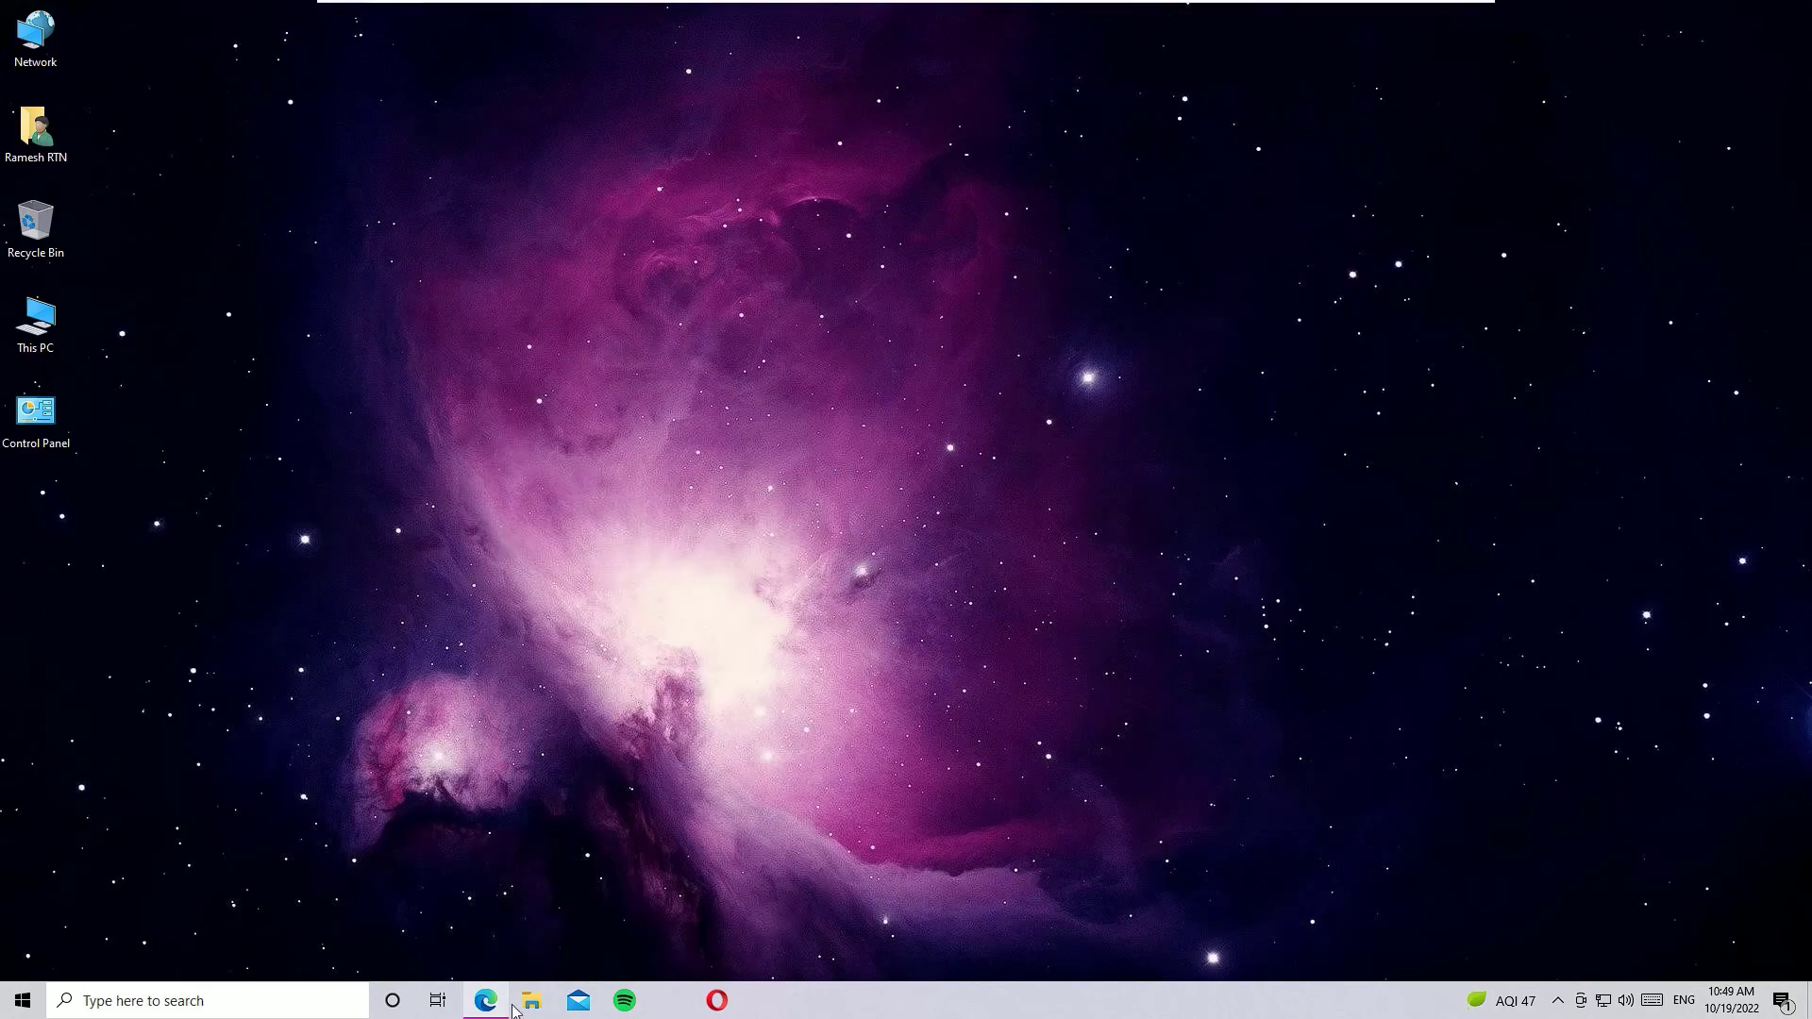
click(532, 1001)
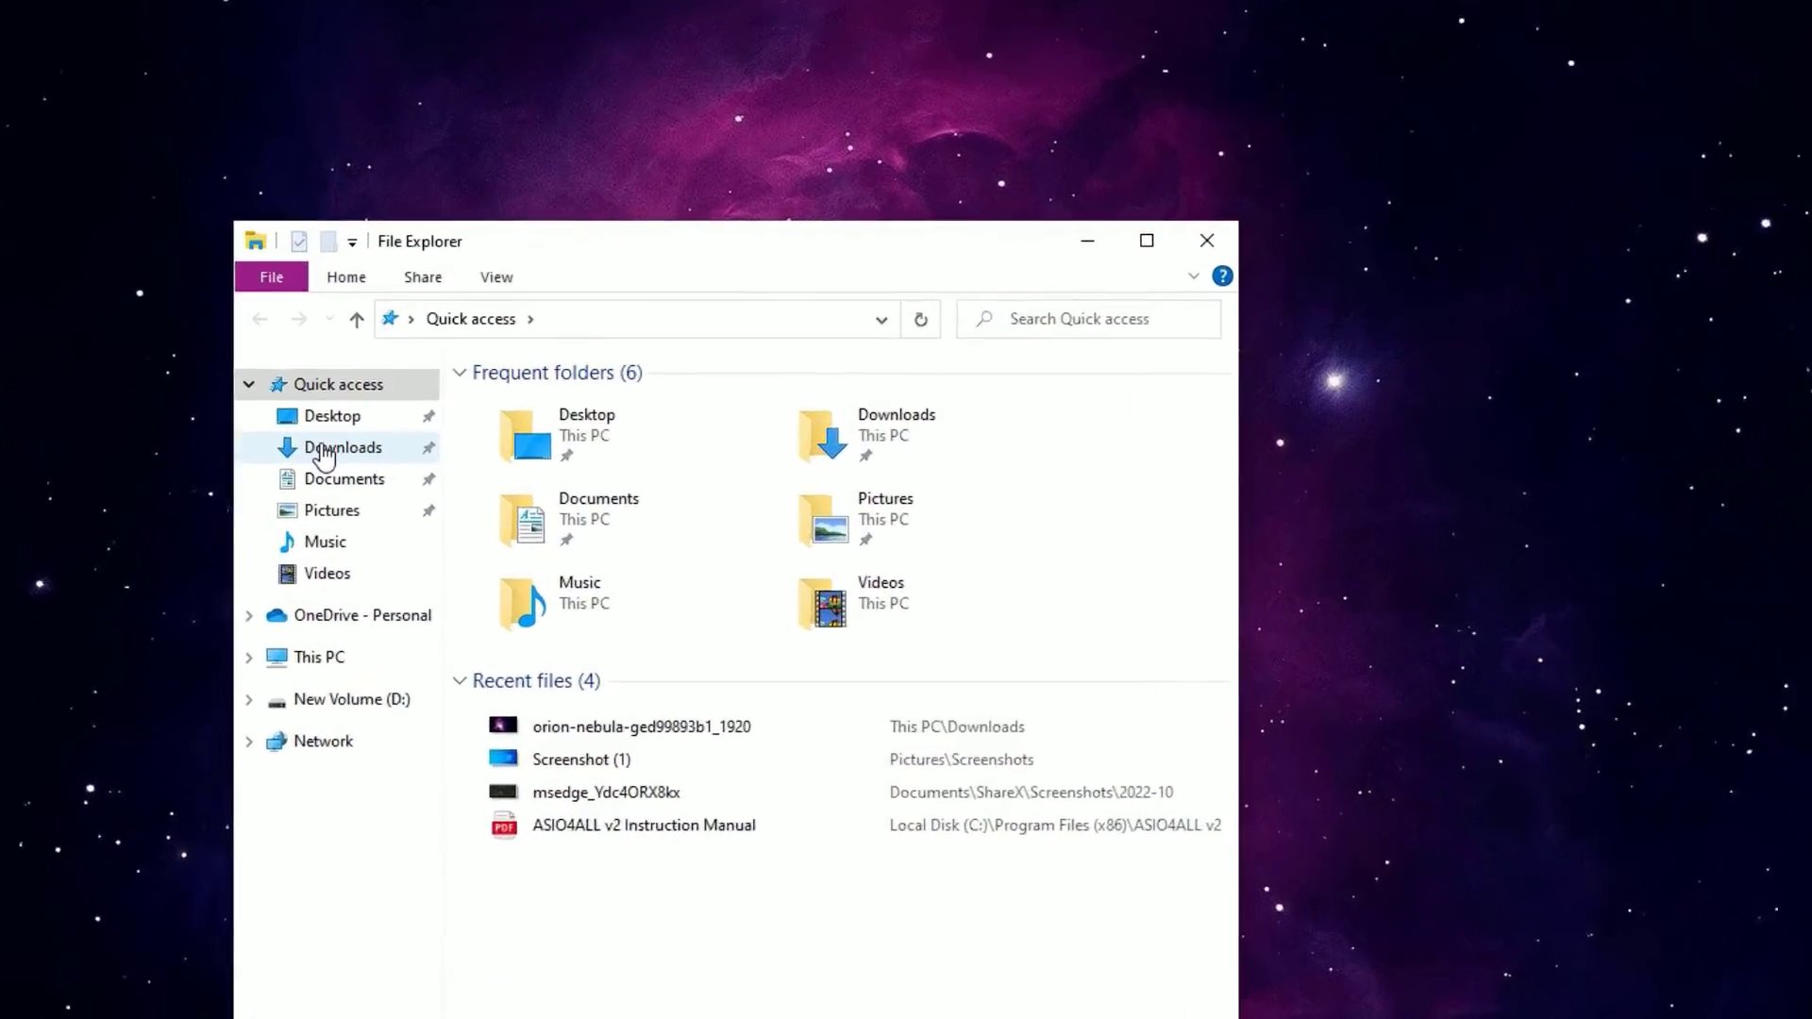
click(373, 426)
Step: Install the vc_redist.x64 Visual C++ Redistributable, accepting the licence terms, then close its setup
double_click(580, 455)
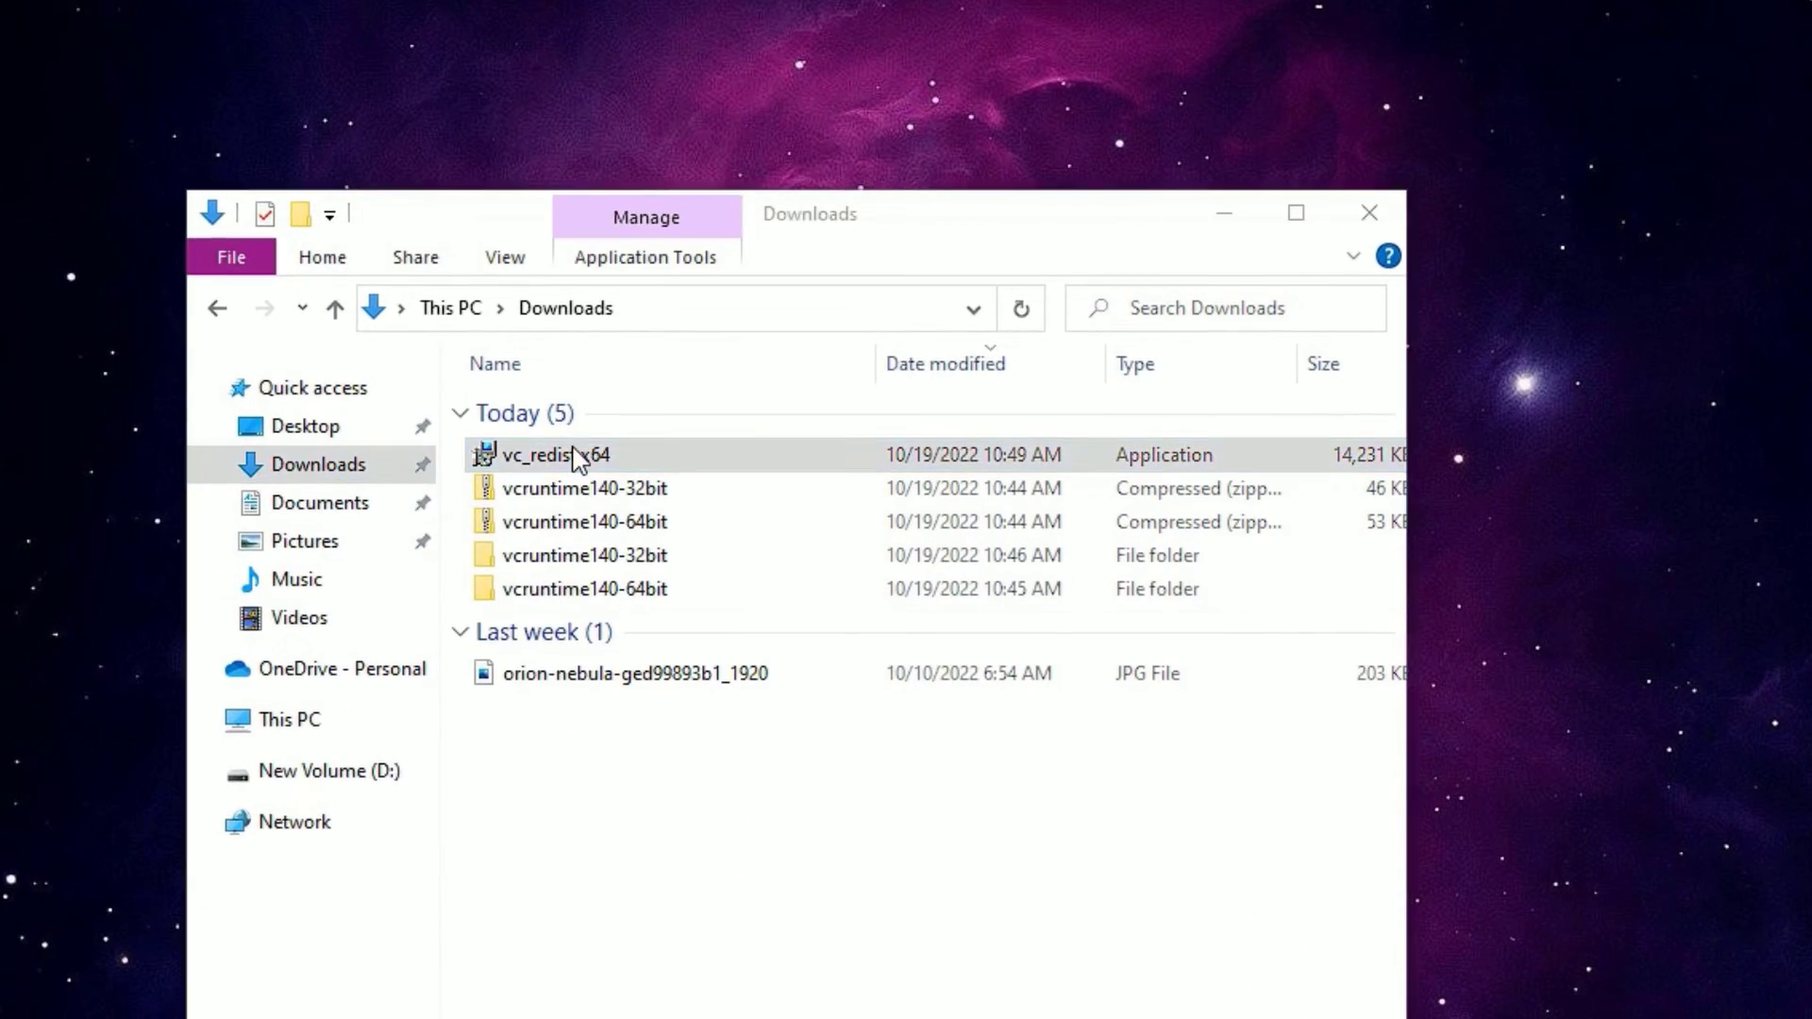
click(862, 719)
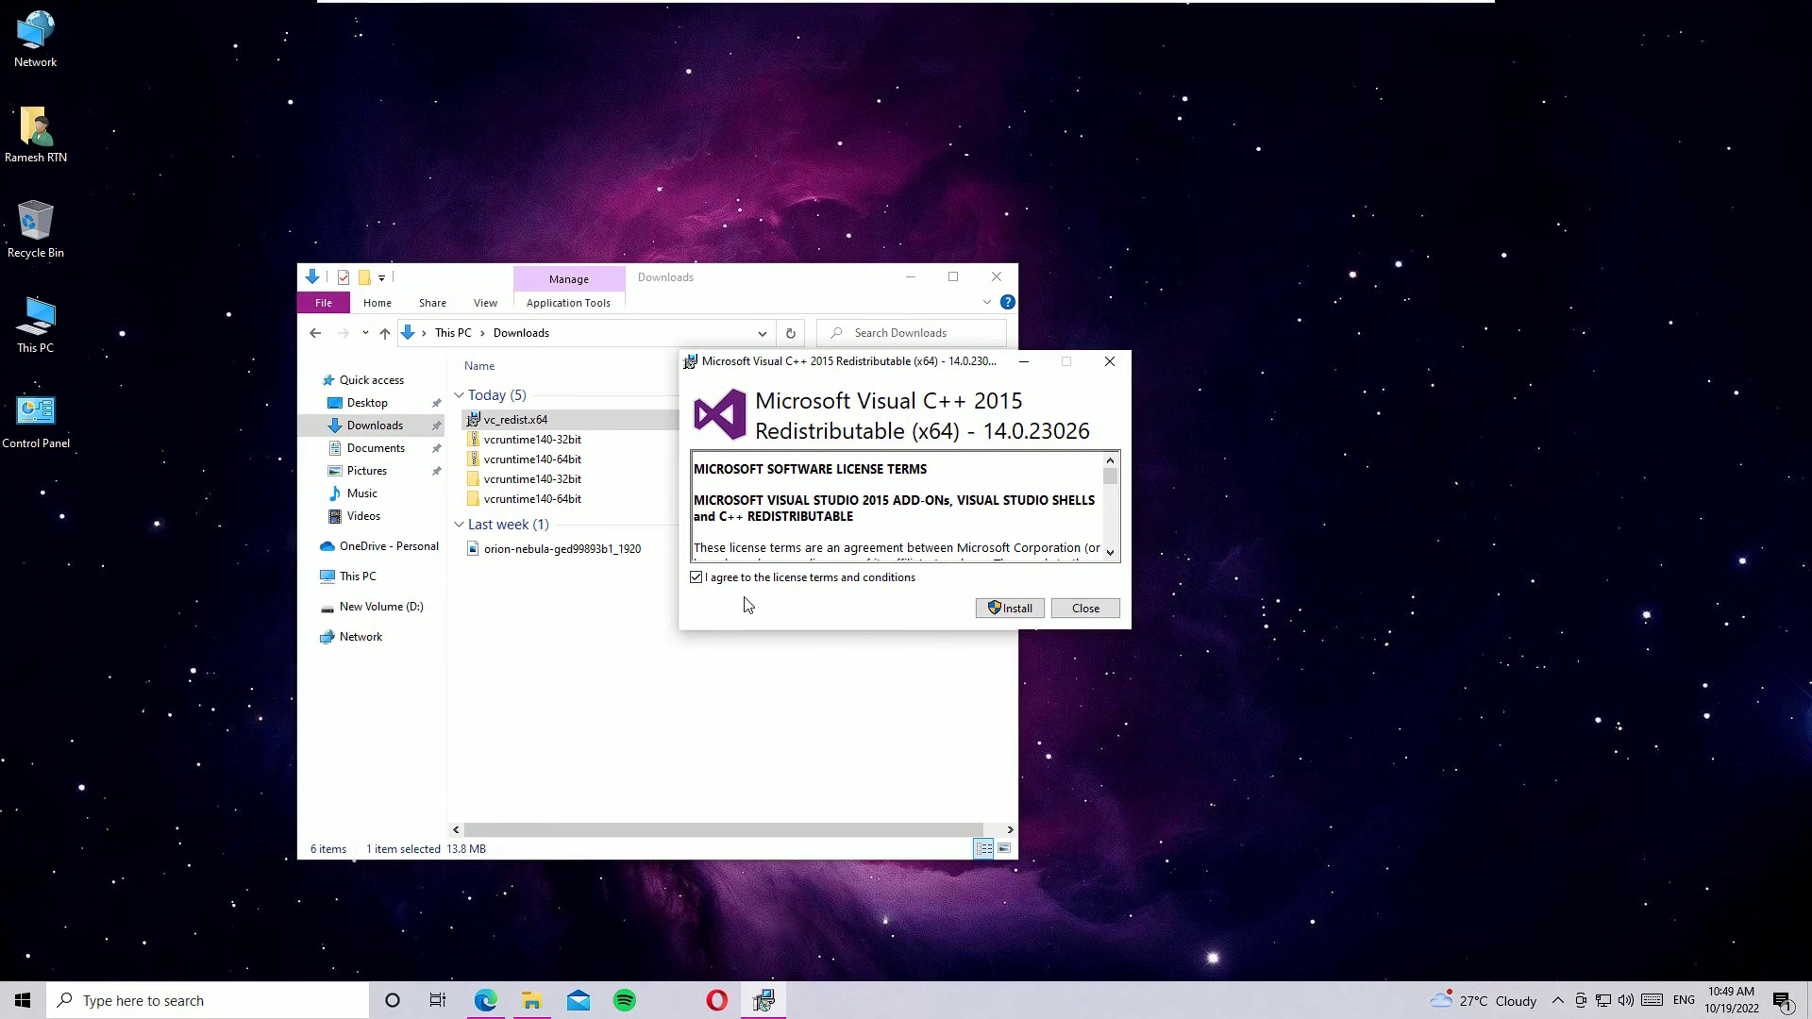
click(1016, 609)
click(1083, 604)
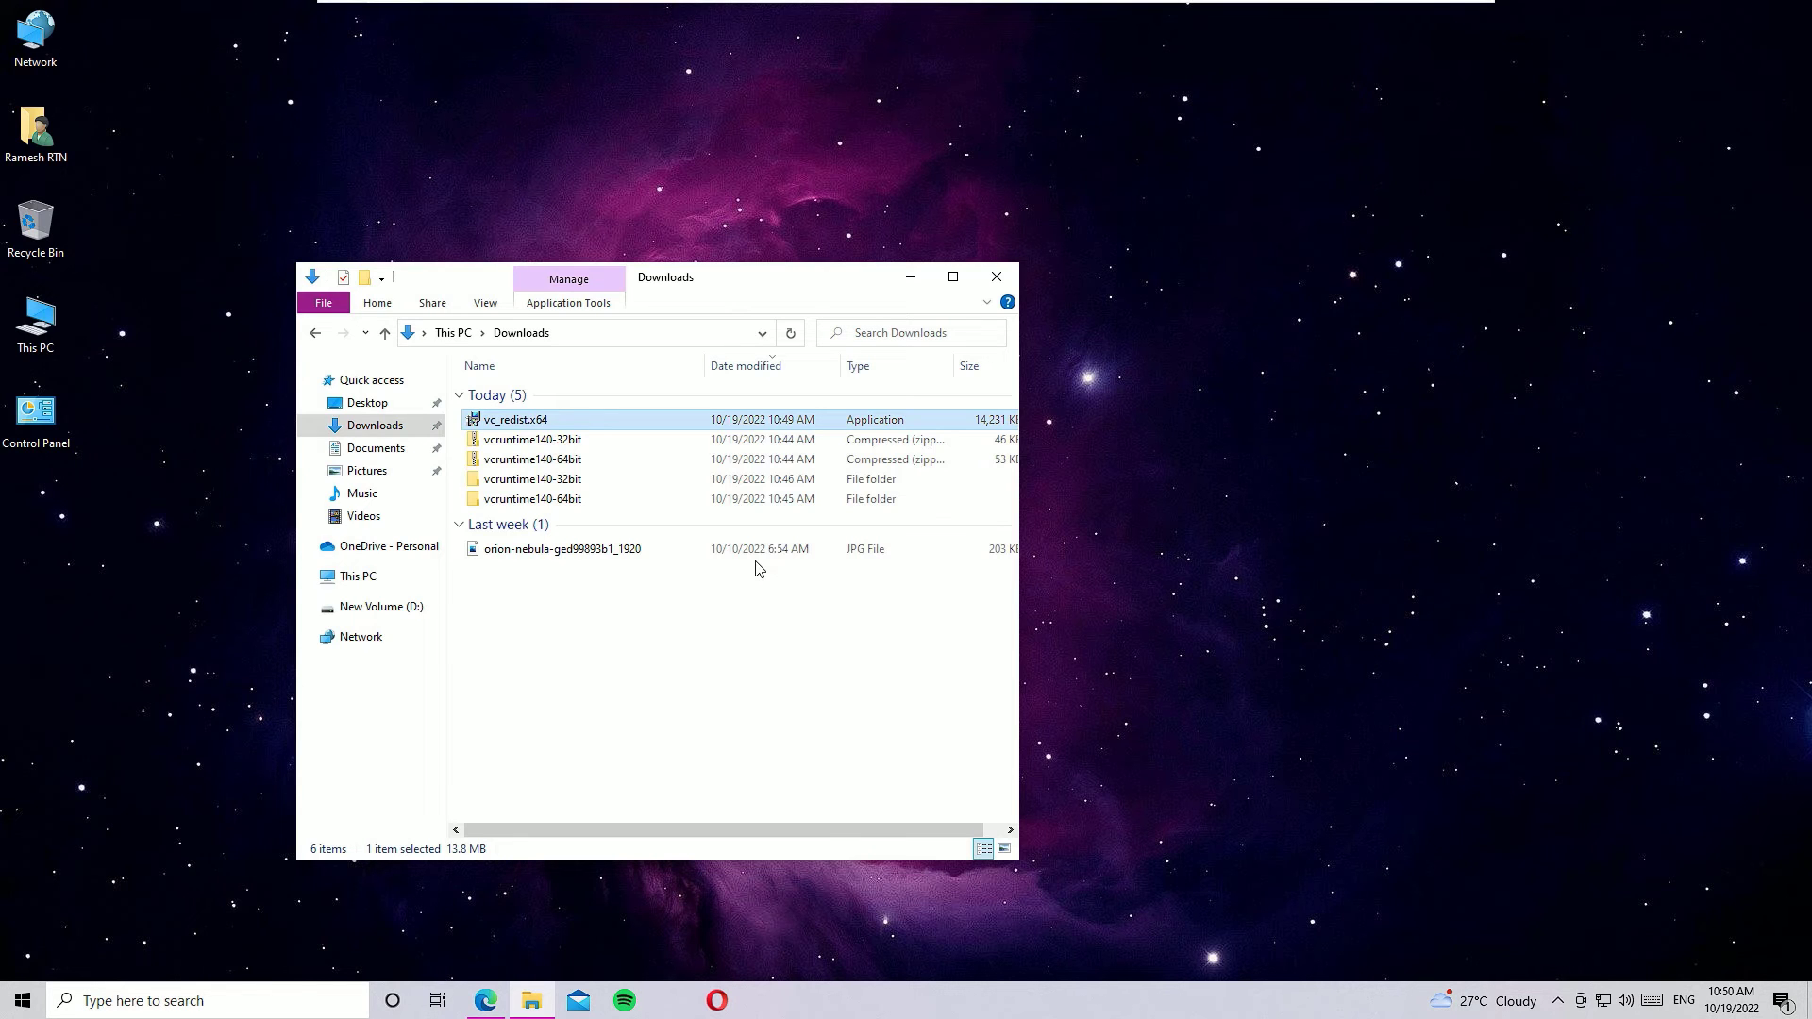
Step: Clear the Downloads Explorer window away so only the desktop shows
key(super+d)
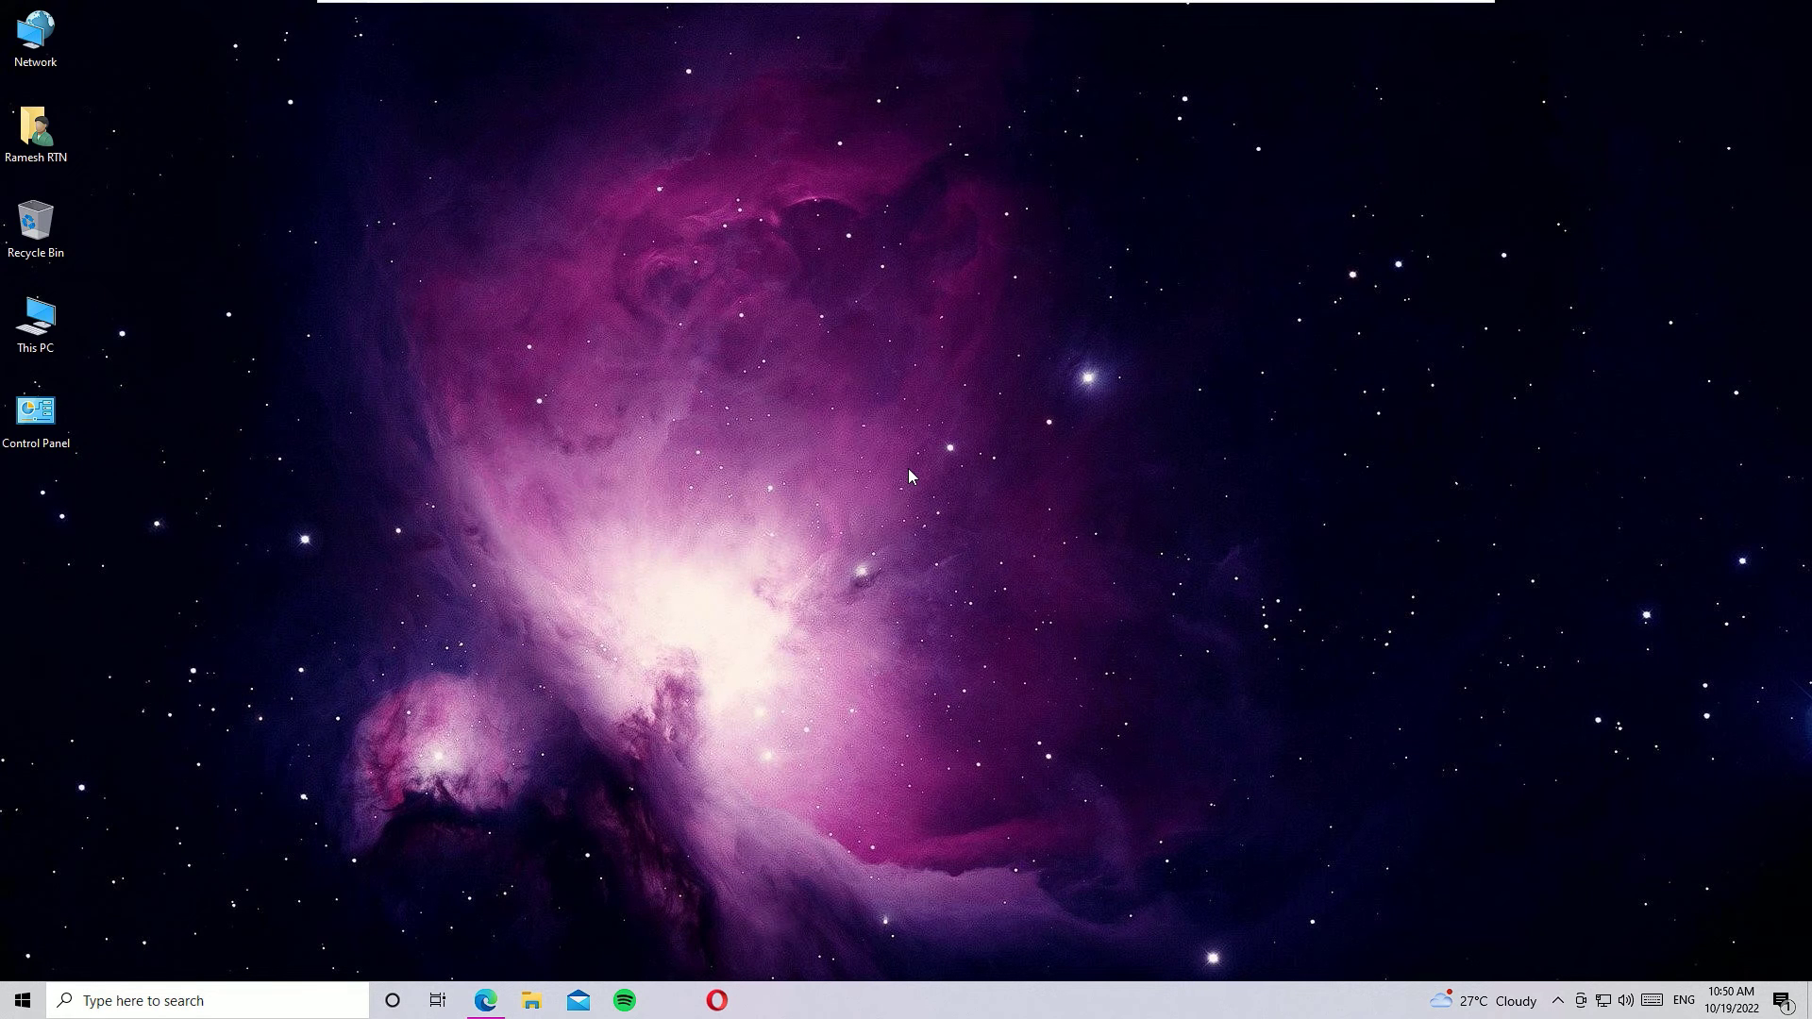